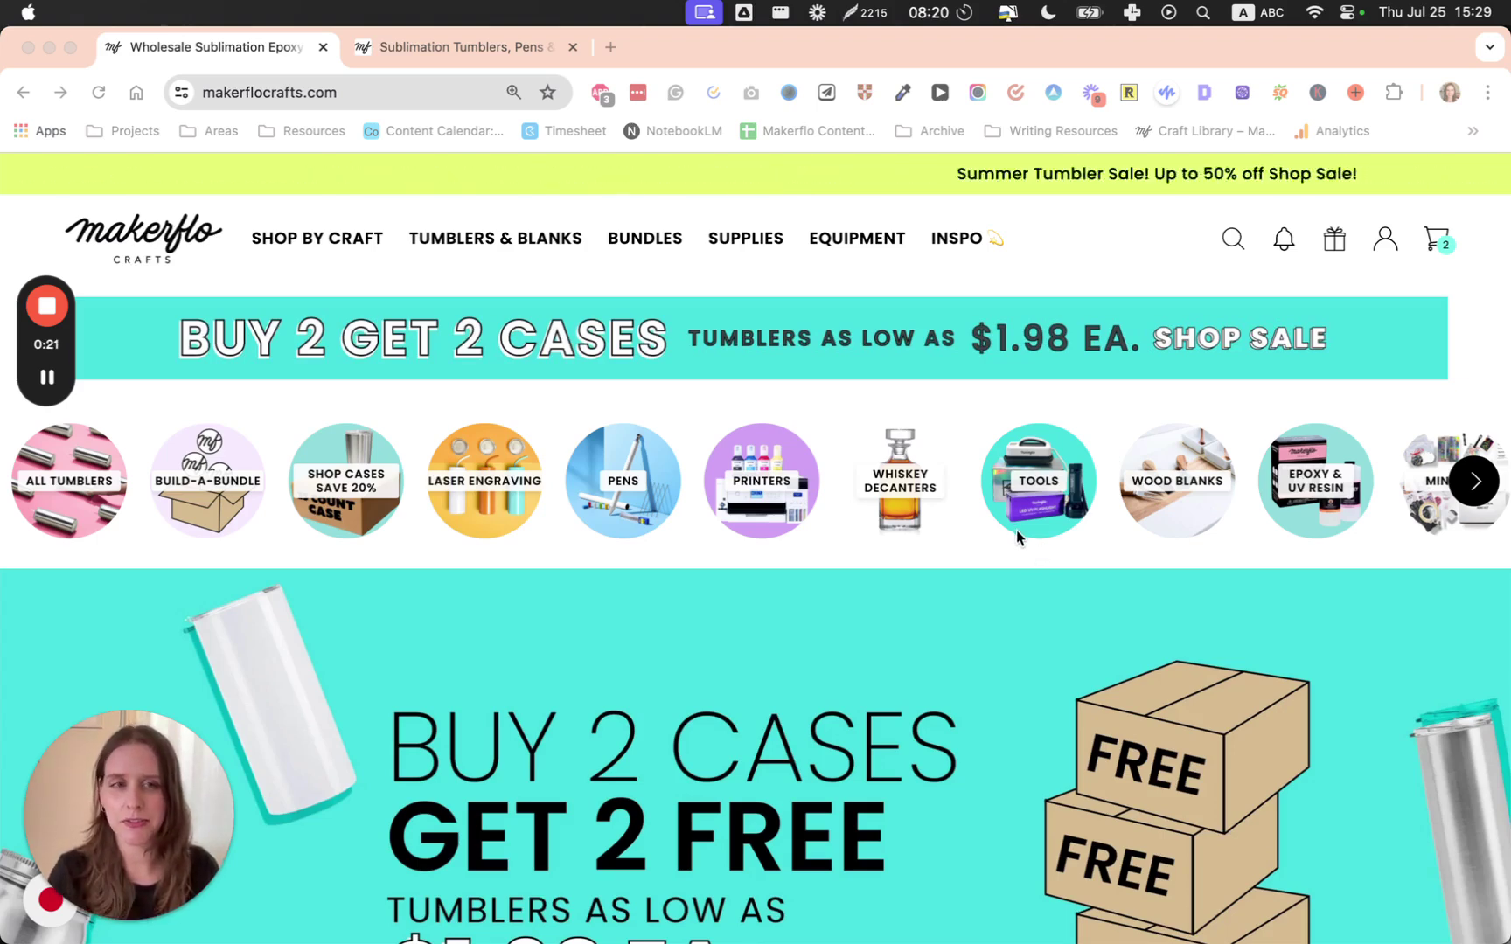
Open the MakerFlo Crafts Blog from INSPO, filter by TUMBLERS, and go to page 2
click(970, 538)
mouse_move(962, 244)
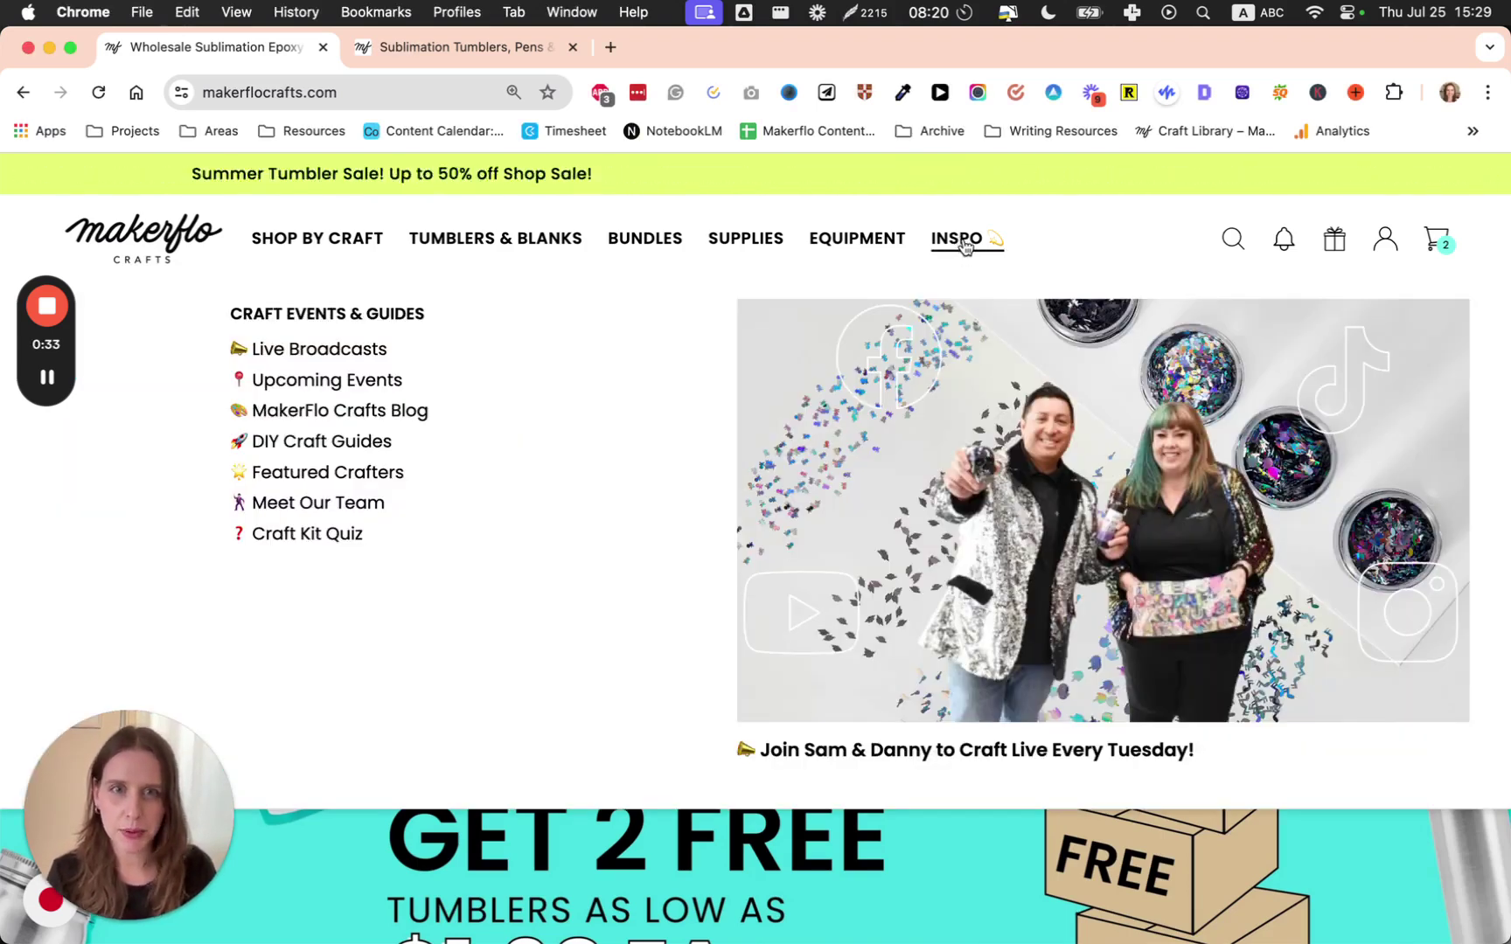
click(386, 419)
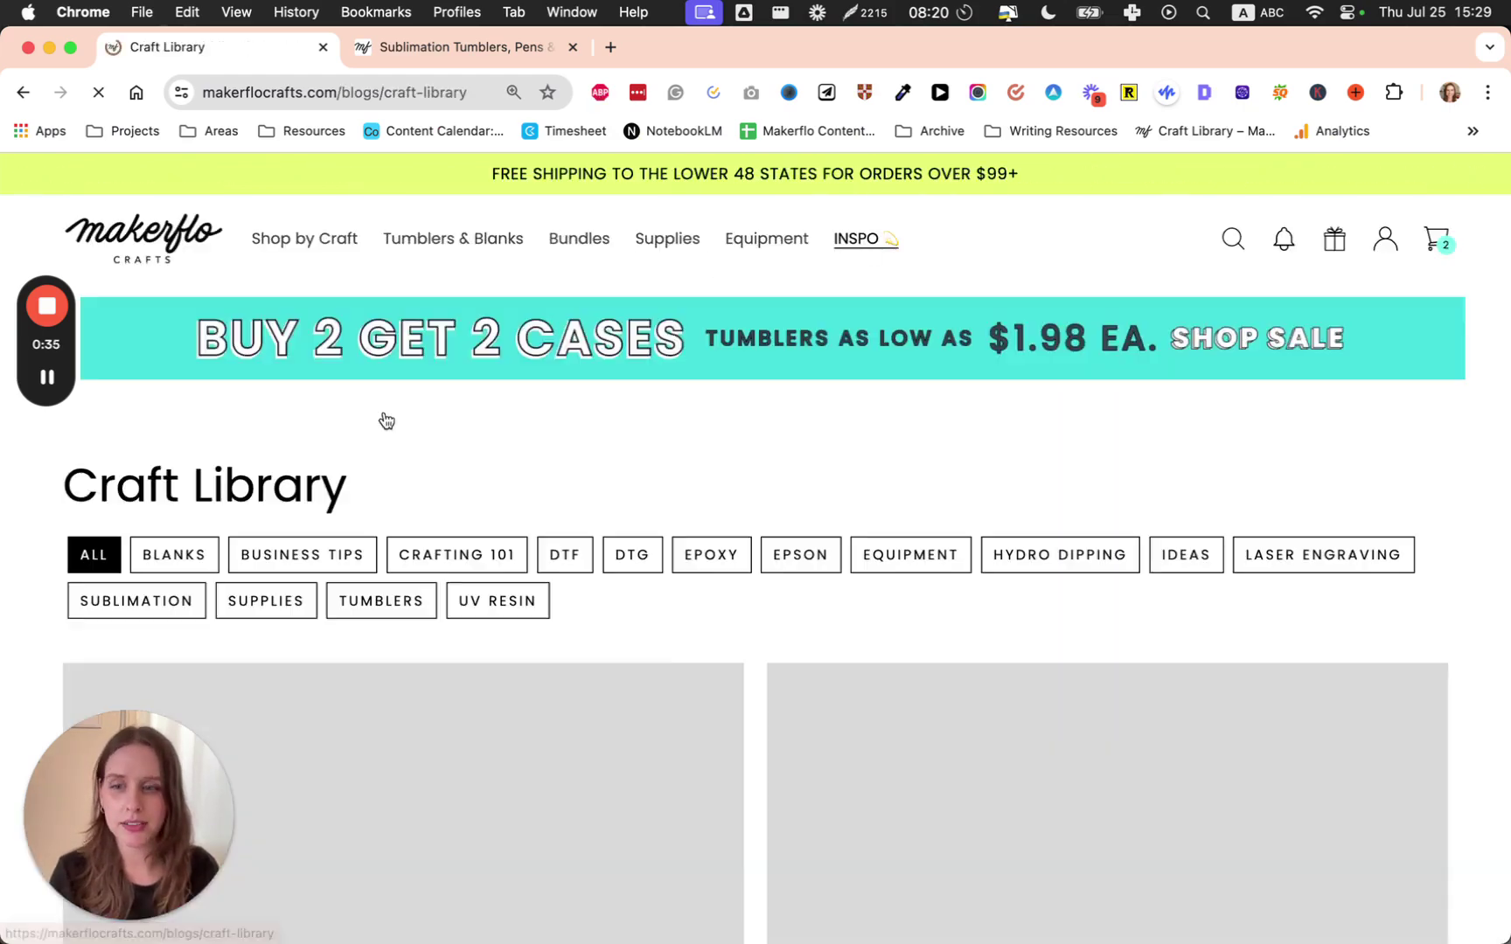
click(408, 601)
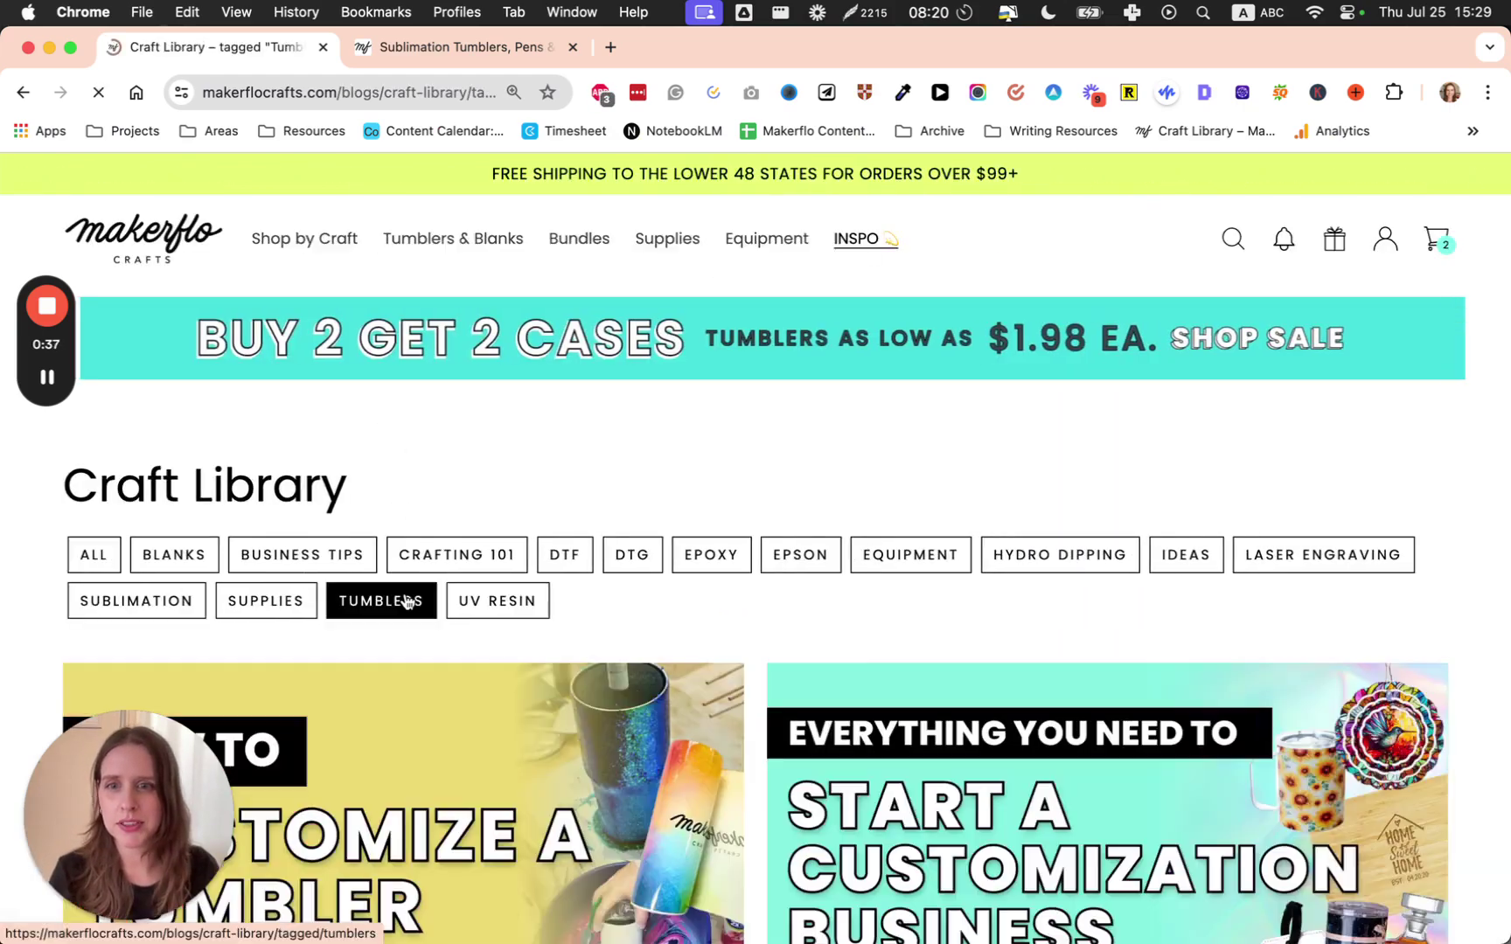
scroll(752, 599, down, 5)
scroll(735, 593, down, 10)
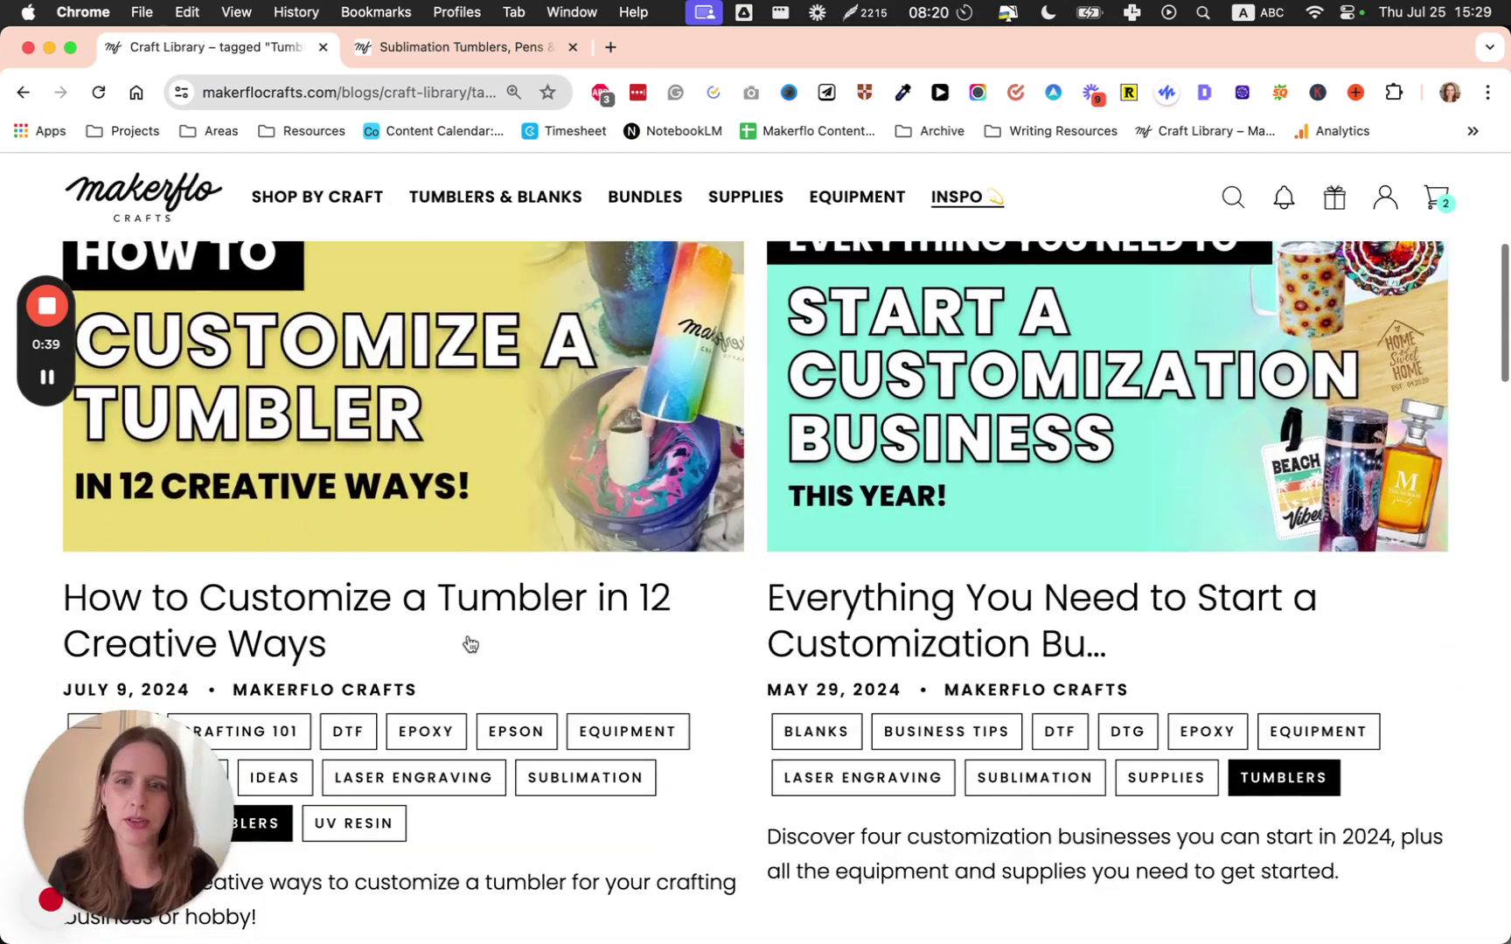
scroll(758, 592, down, 15)
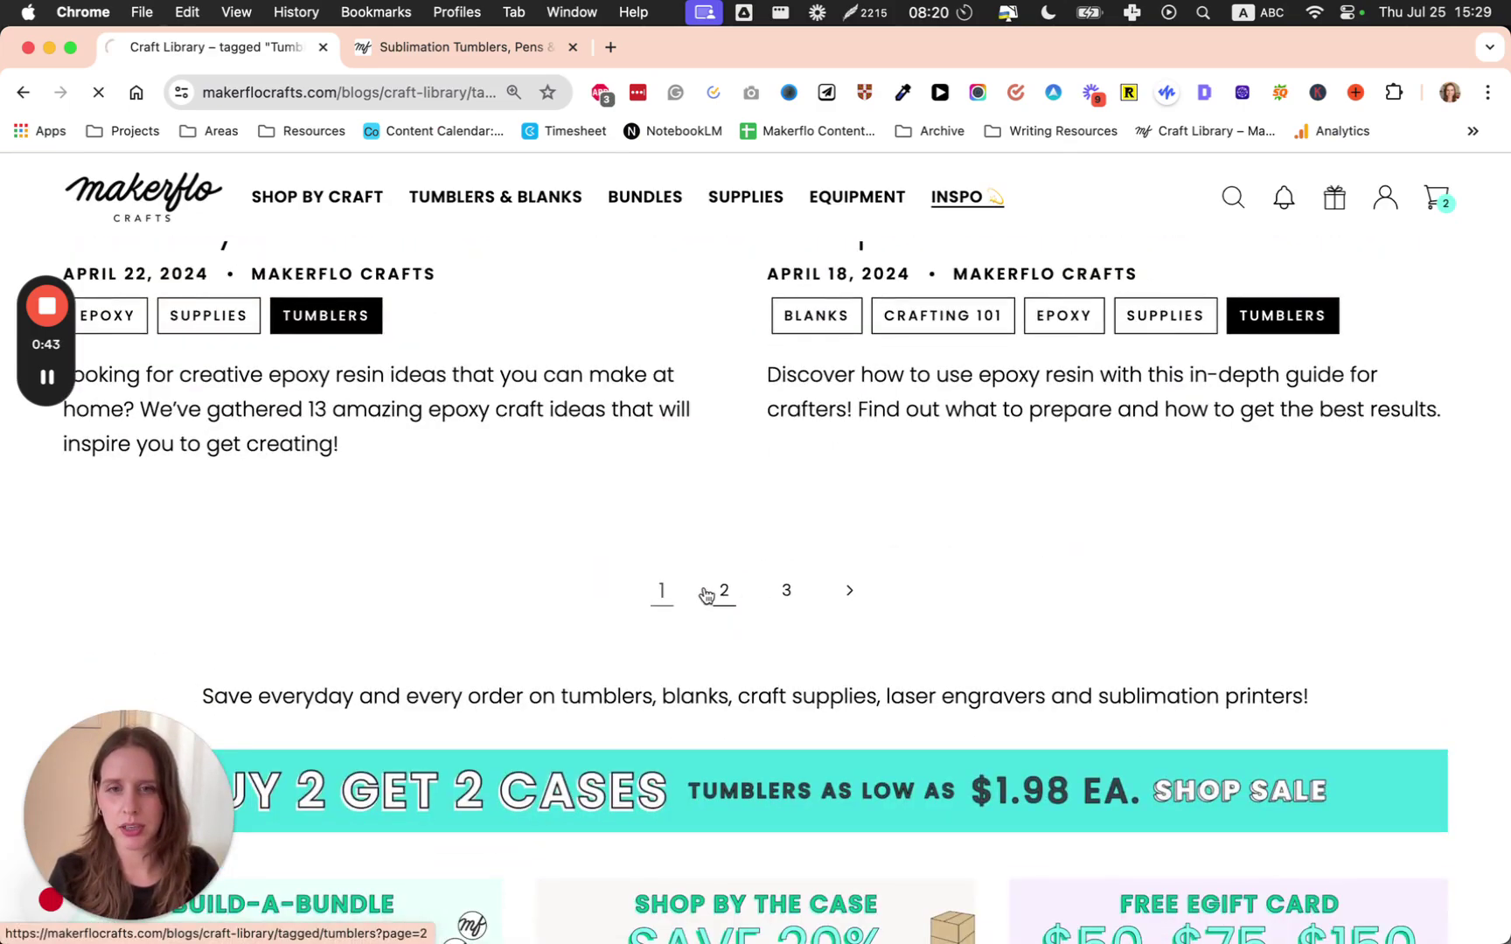
click(707, 593)
Open 'How to Make Sublimation Tumblers' and scroll down to its list of tumbler templates
scroll(762, 598, down, 5)
scroll(766, 600, down, 10)
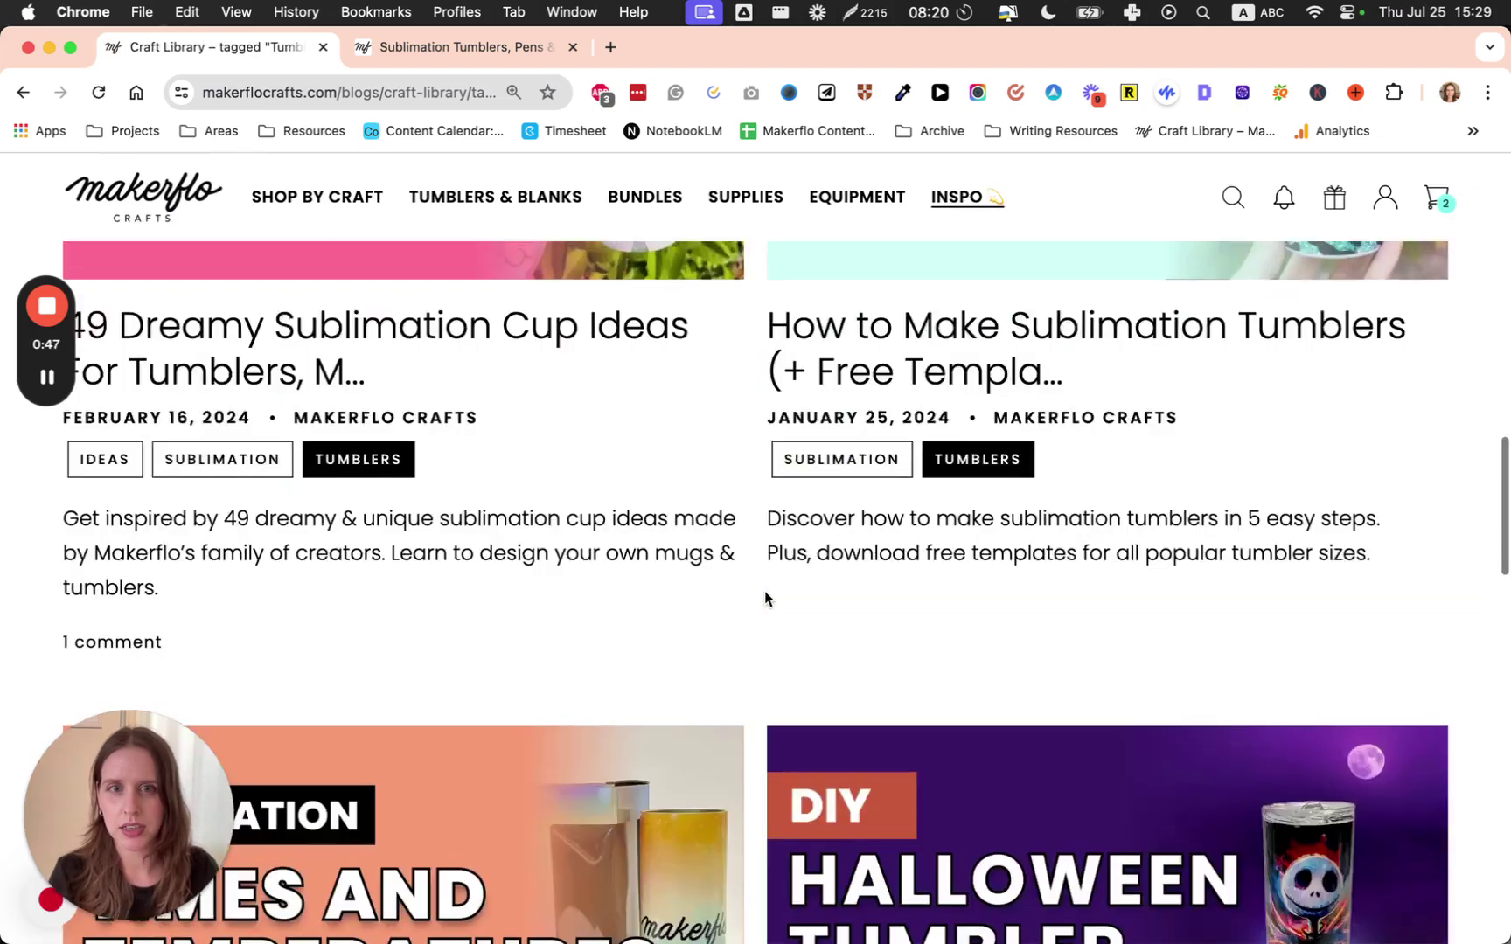
scroll(768, 612, up, 3)
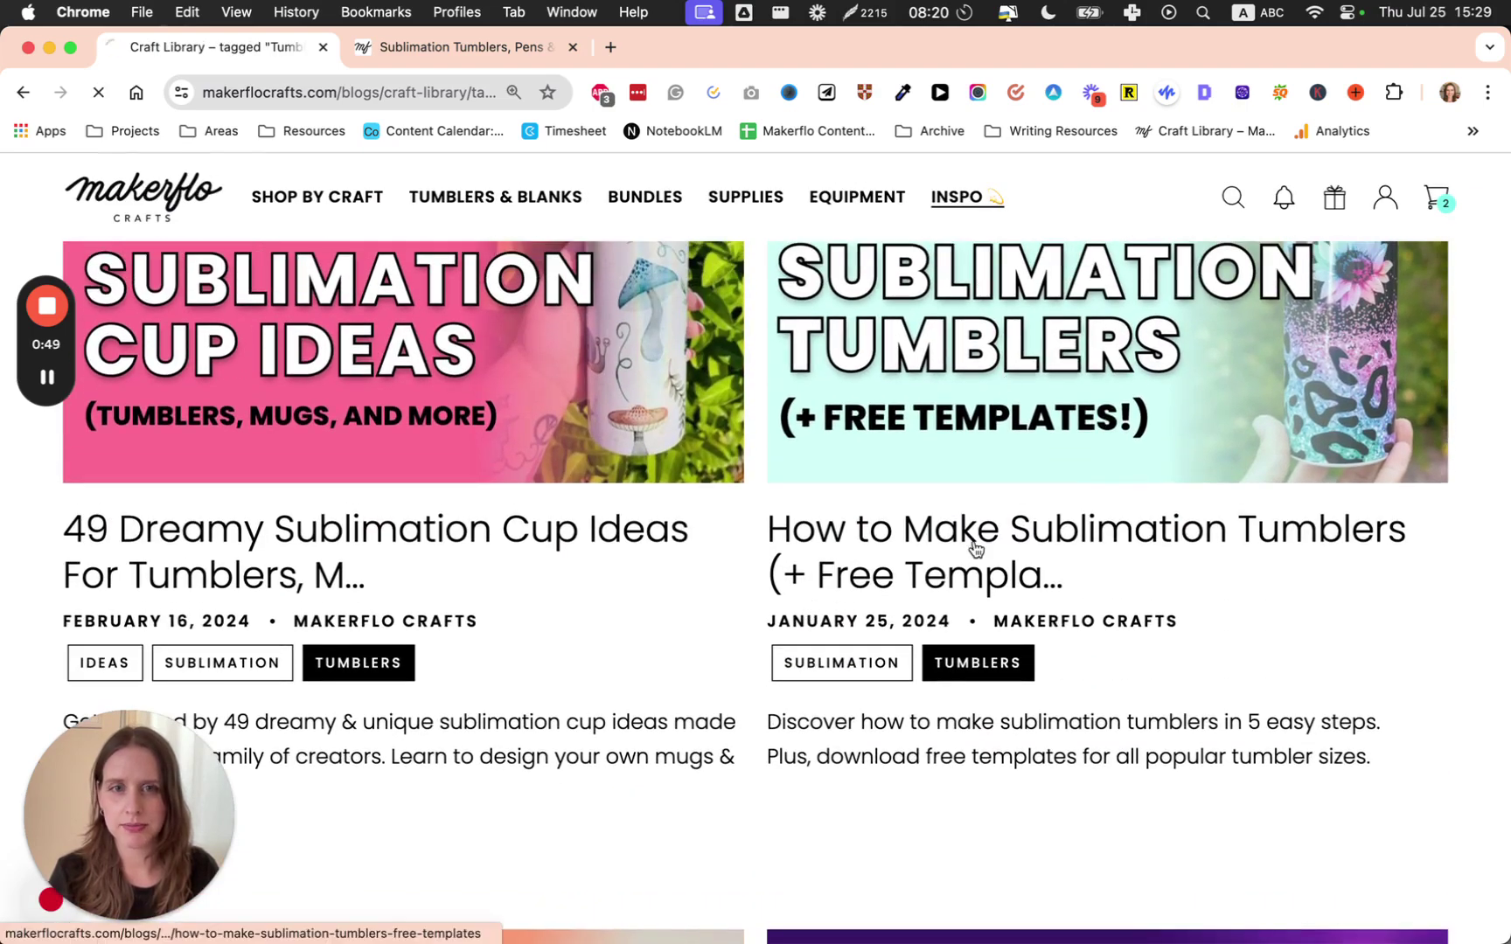
click(976, 549)
scroll(875, 546, down, 5)
scroll(871, 569, down, 15)
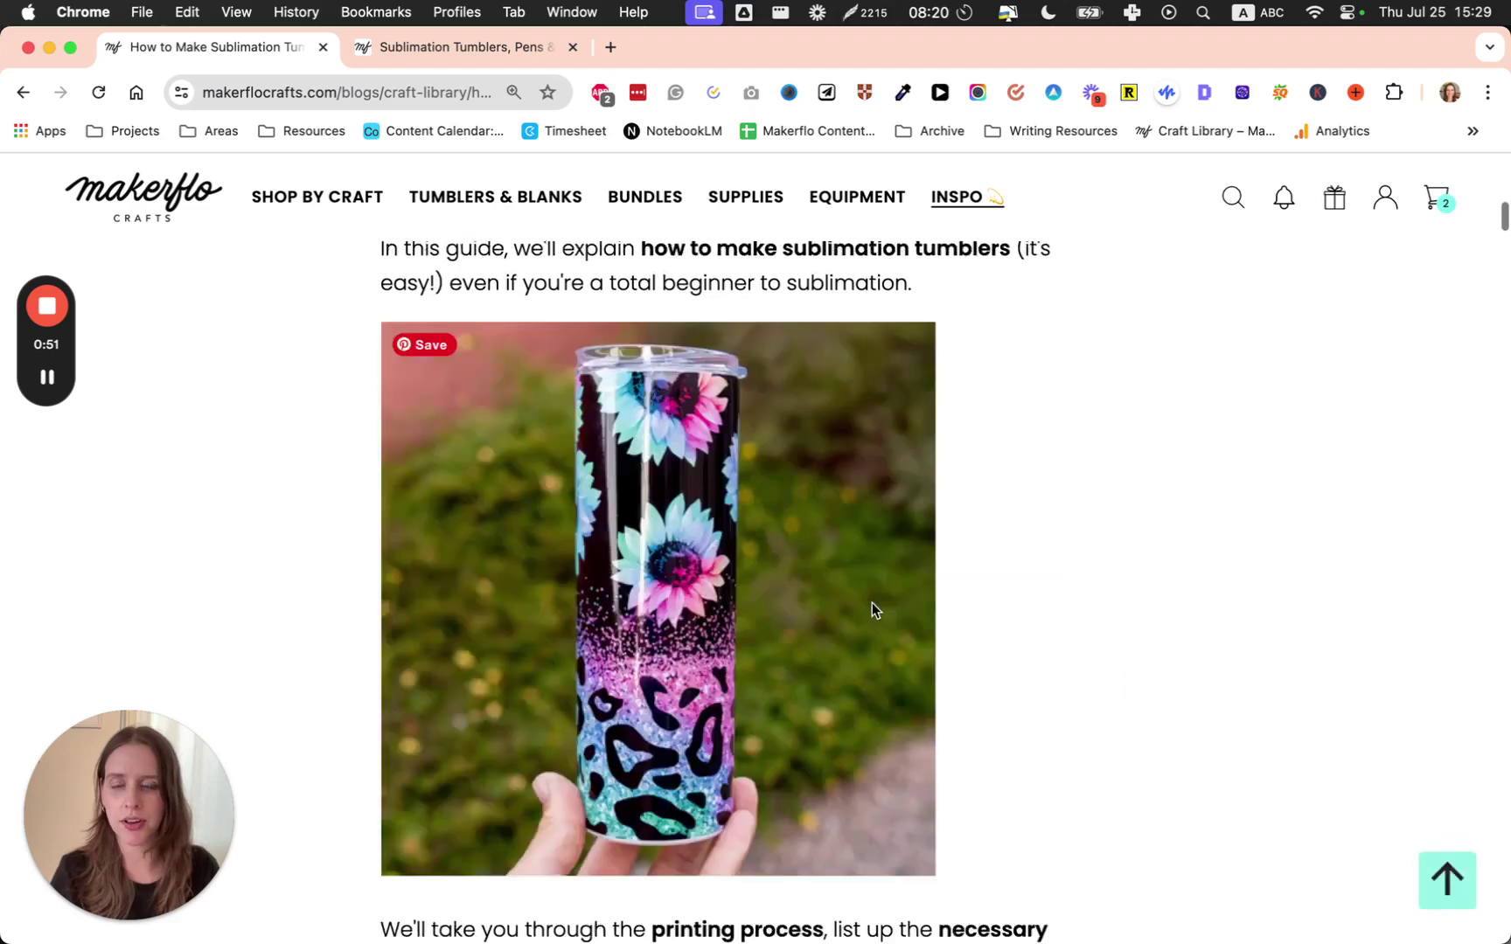
scroll(875, 605, down, 20)
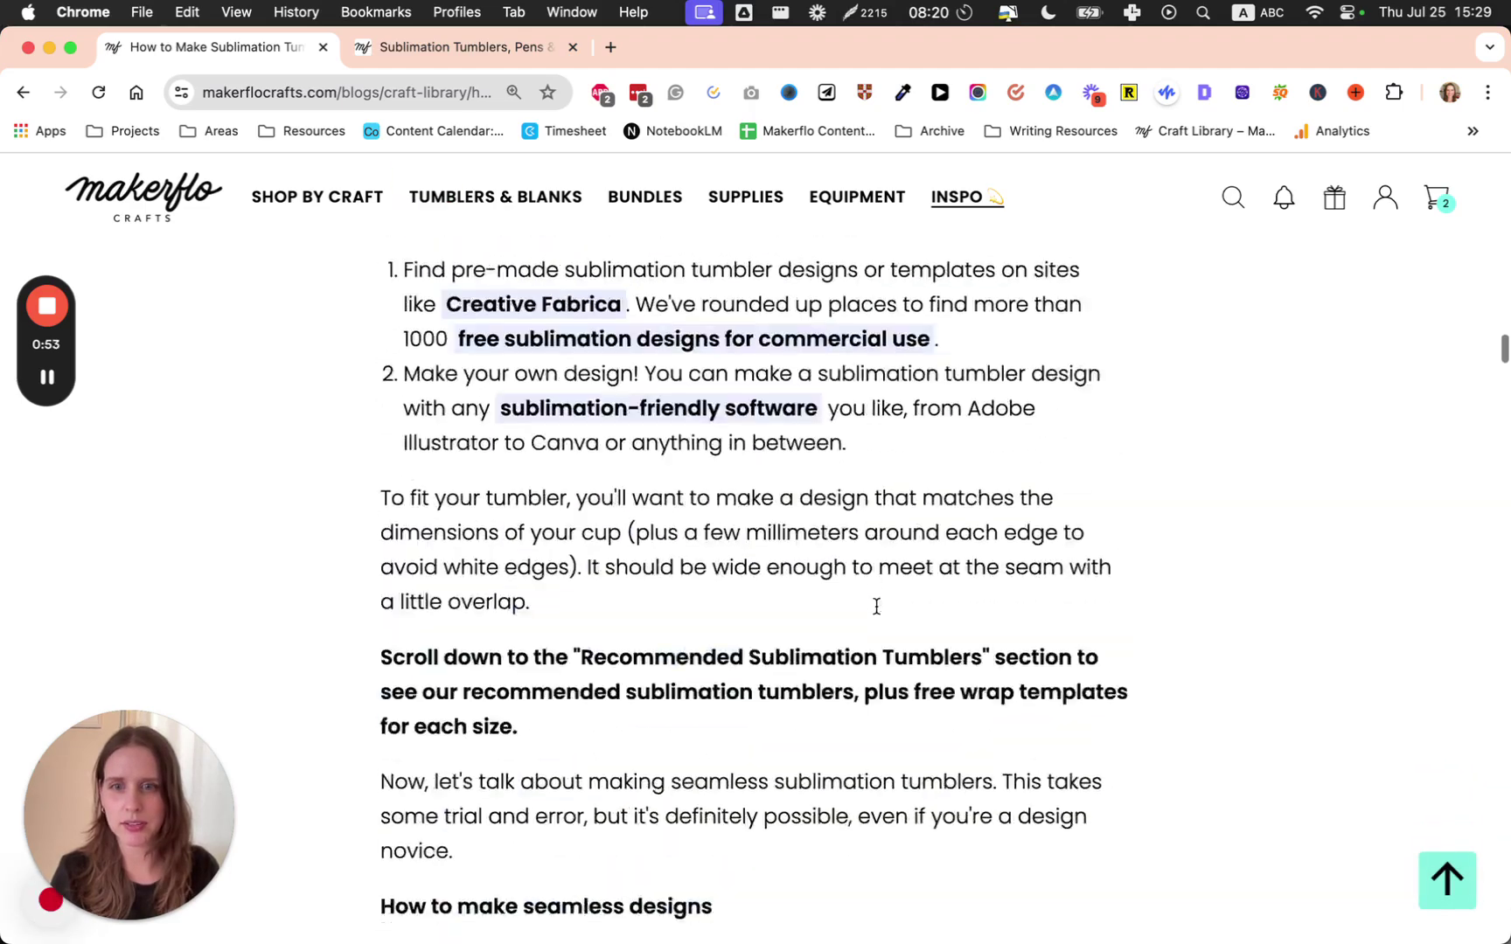
scroll(876, 610, down, 20)
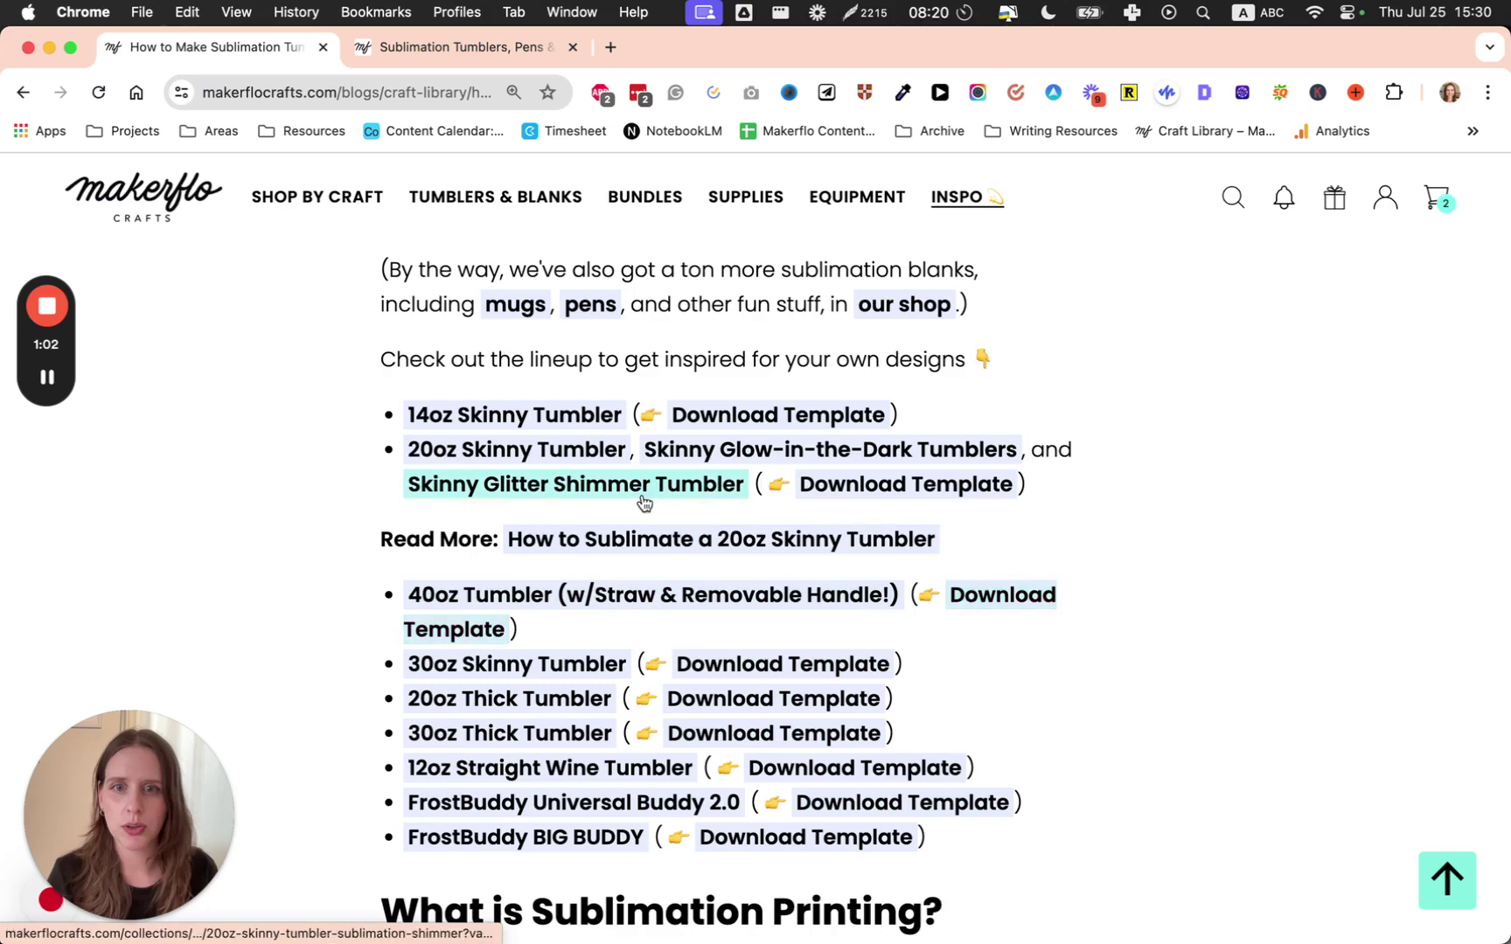
From the Sublimation Tumblers collection, view the 20oz Skinny Tumbler page's Craft Guides
click(380, 57)
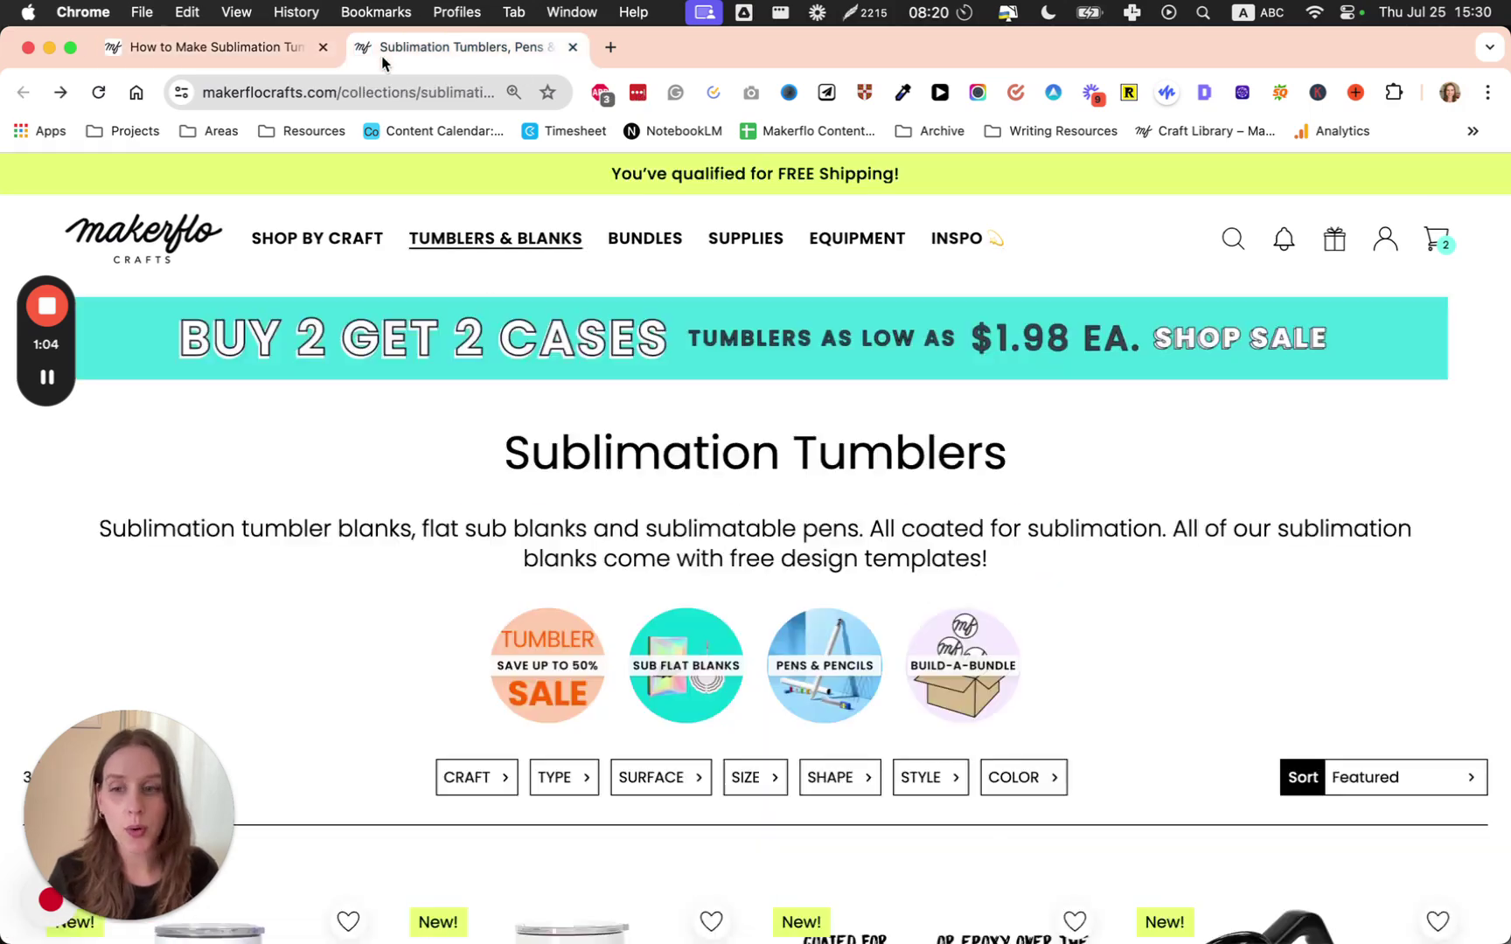
scroll(447, 430, down, 10)
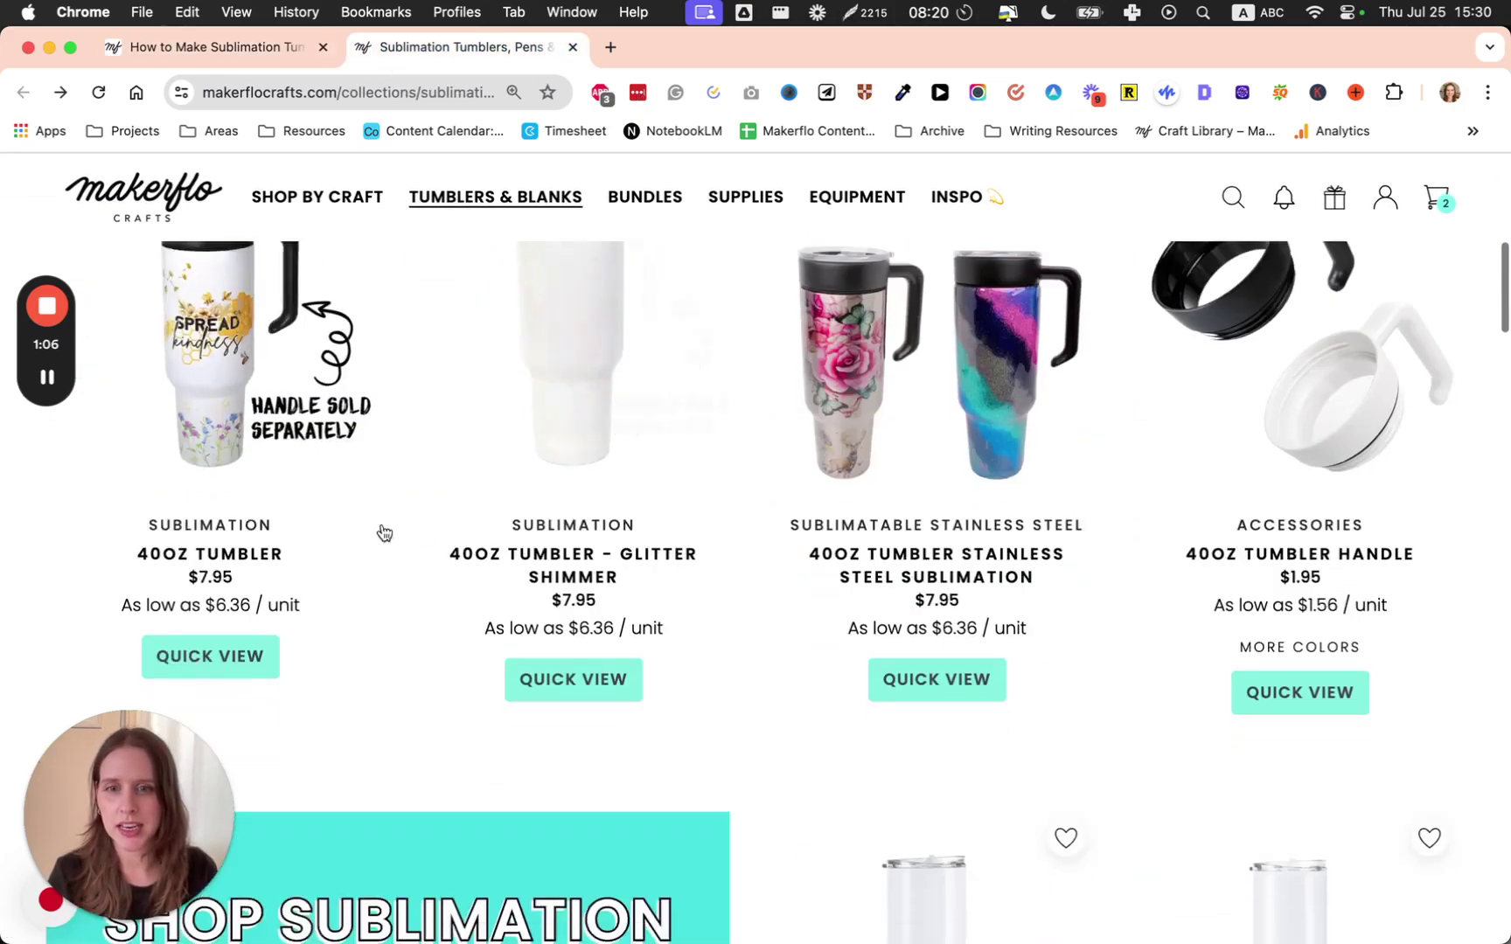
scroll(424, 534, down, 5)
scroll(741, 563, up, 2)
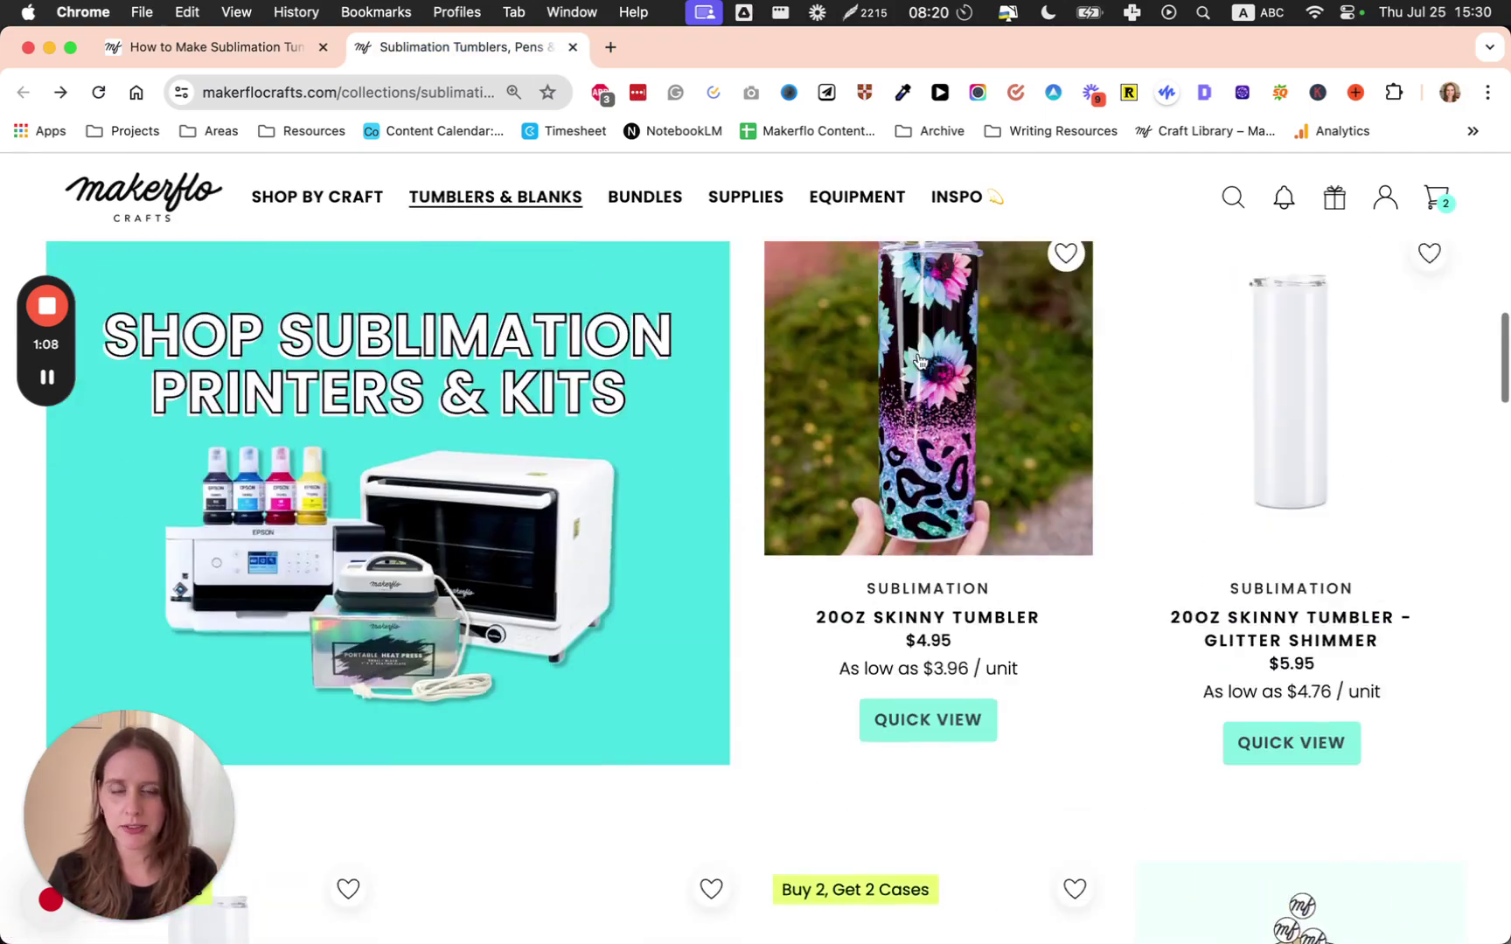
click(859, 514)
scroll(398, 421, down, 5)
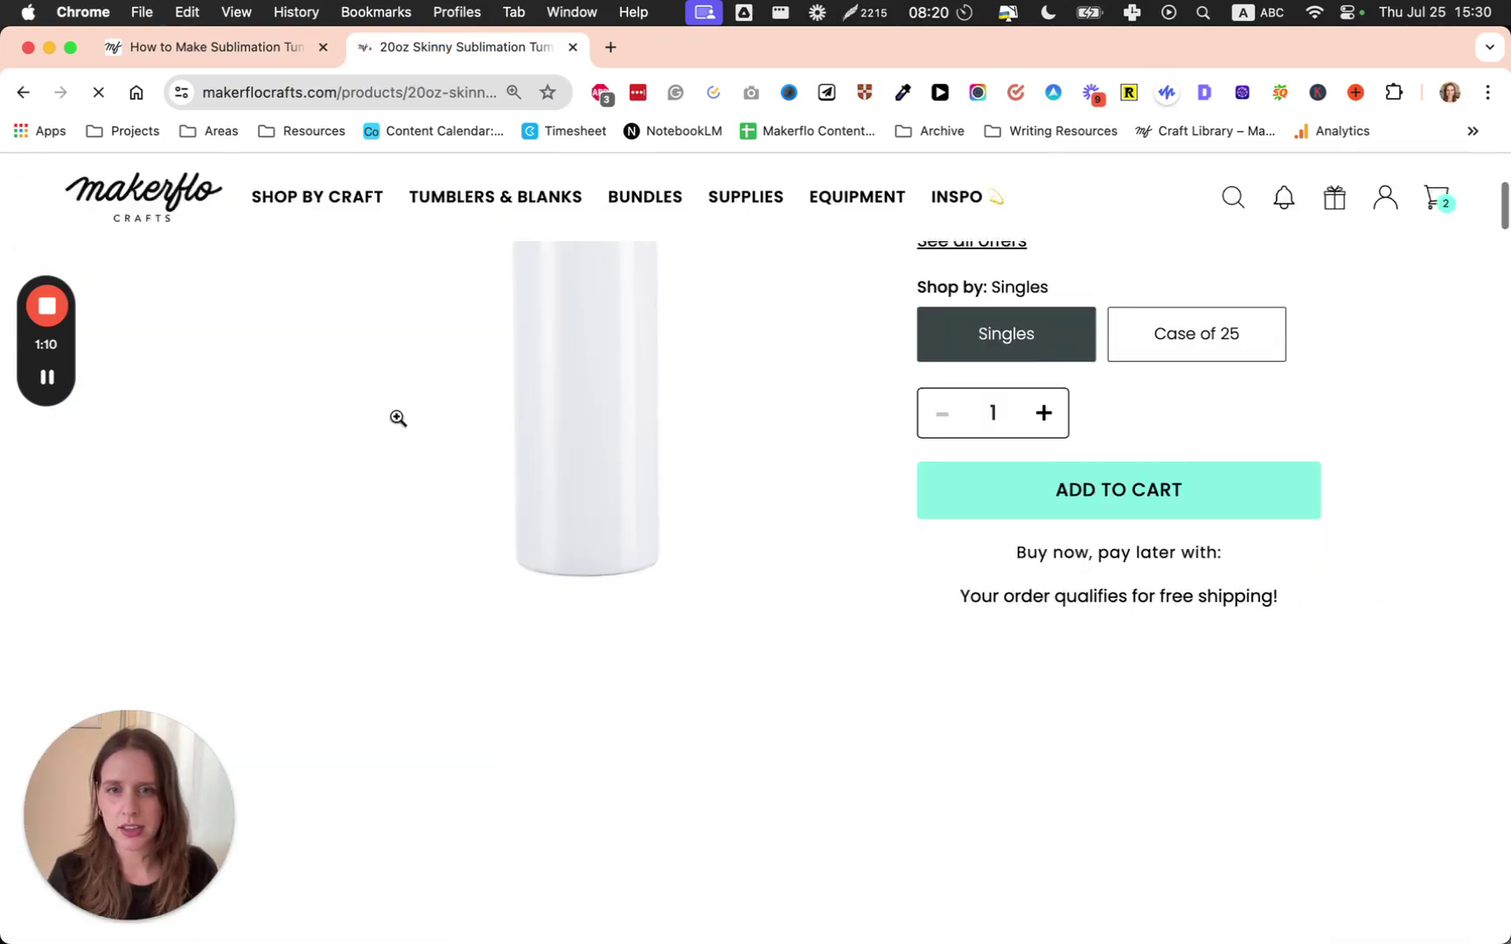
scroll(938, 470, down, 4)
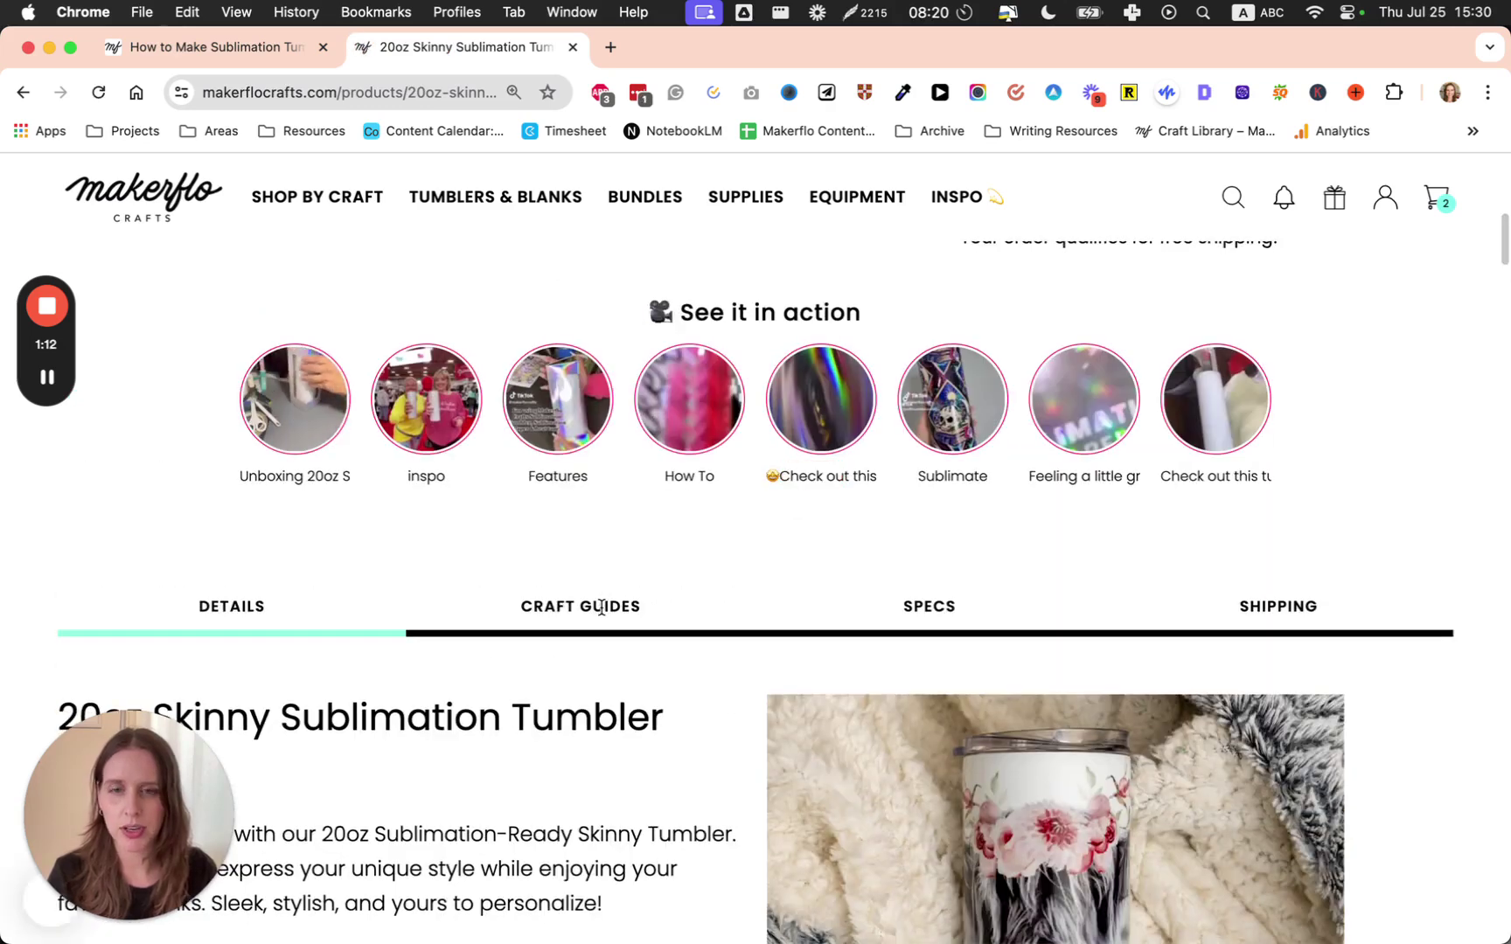
click(601, 606)
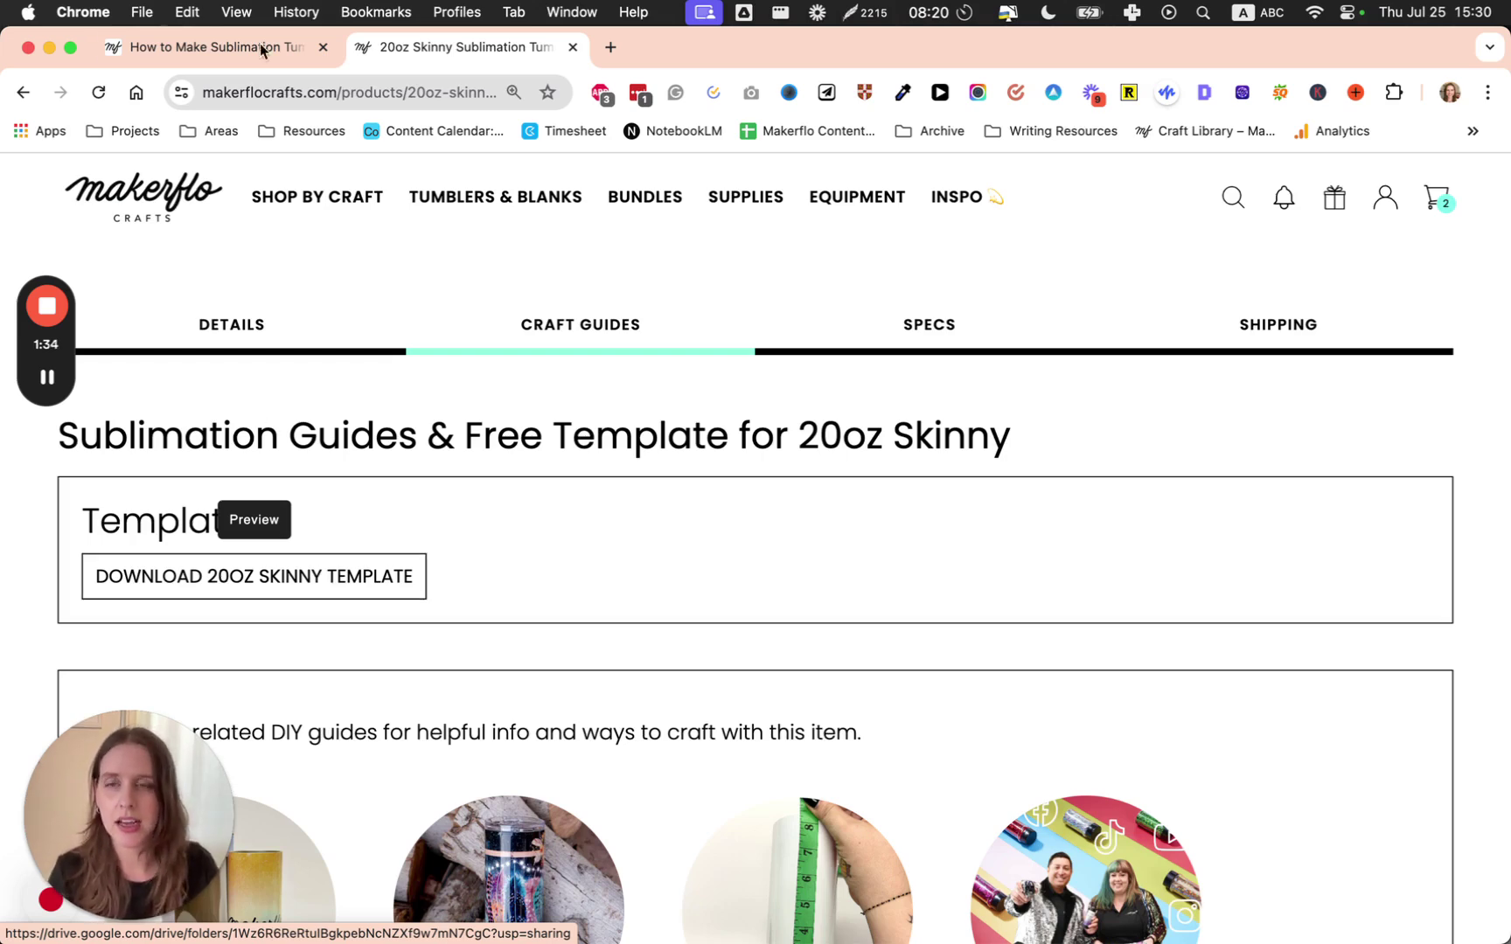
Open the 40oz Tumbler - Glitter Shimmer page and download its full wrap template
click(22, 92)
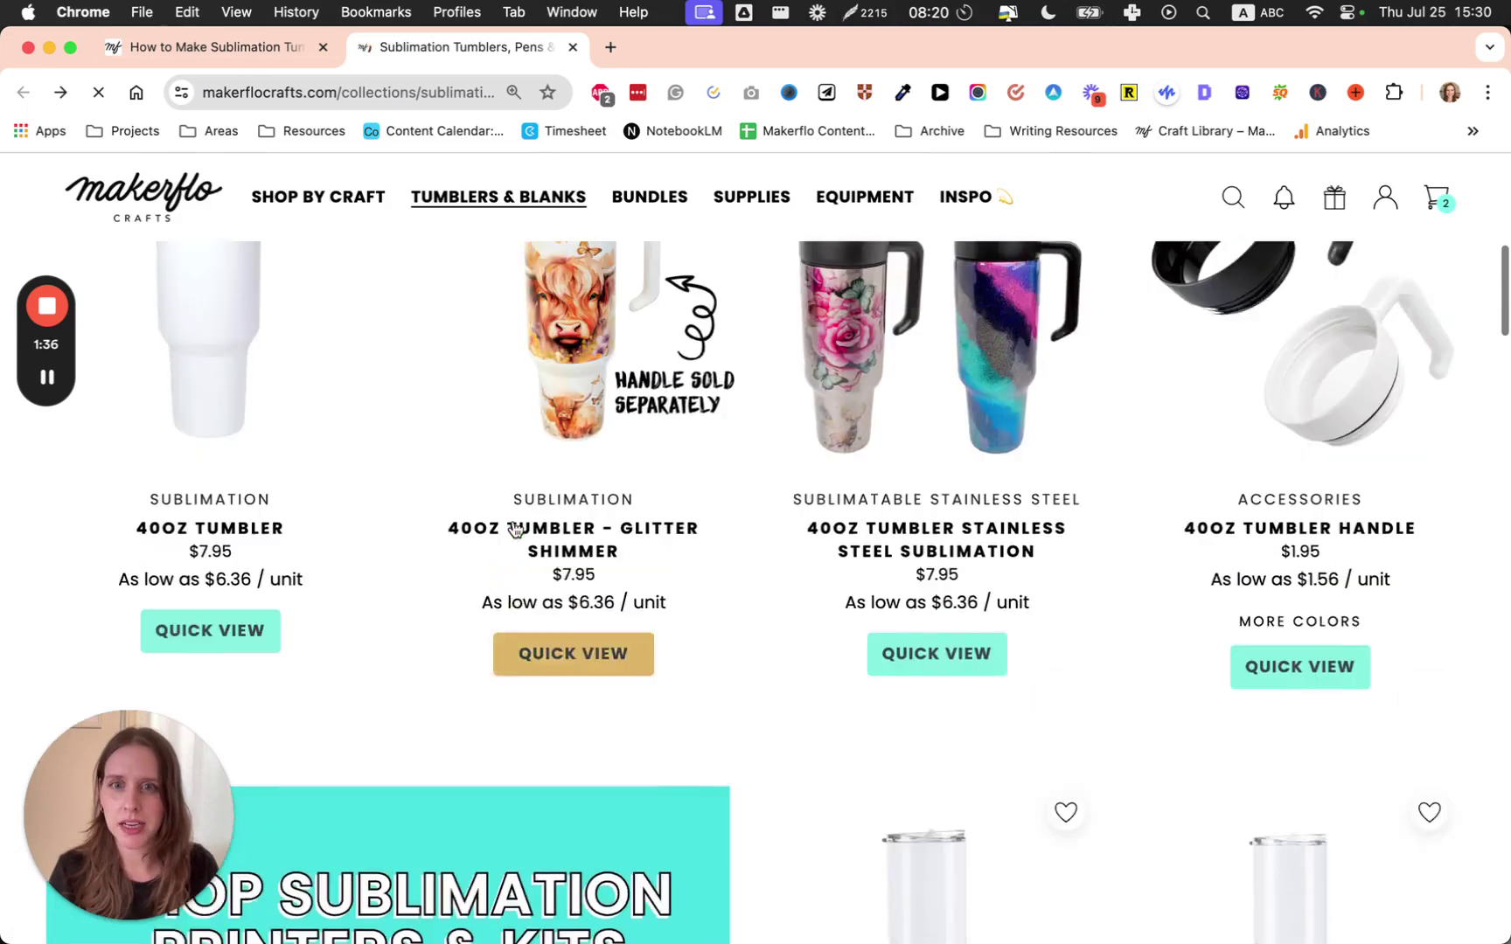
click(571, 449)
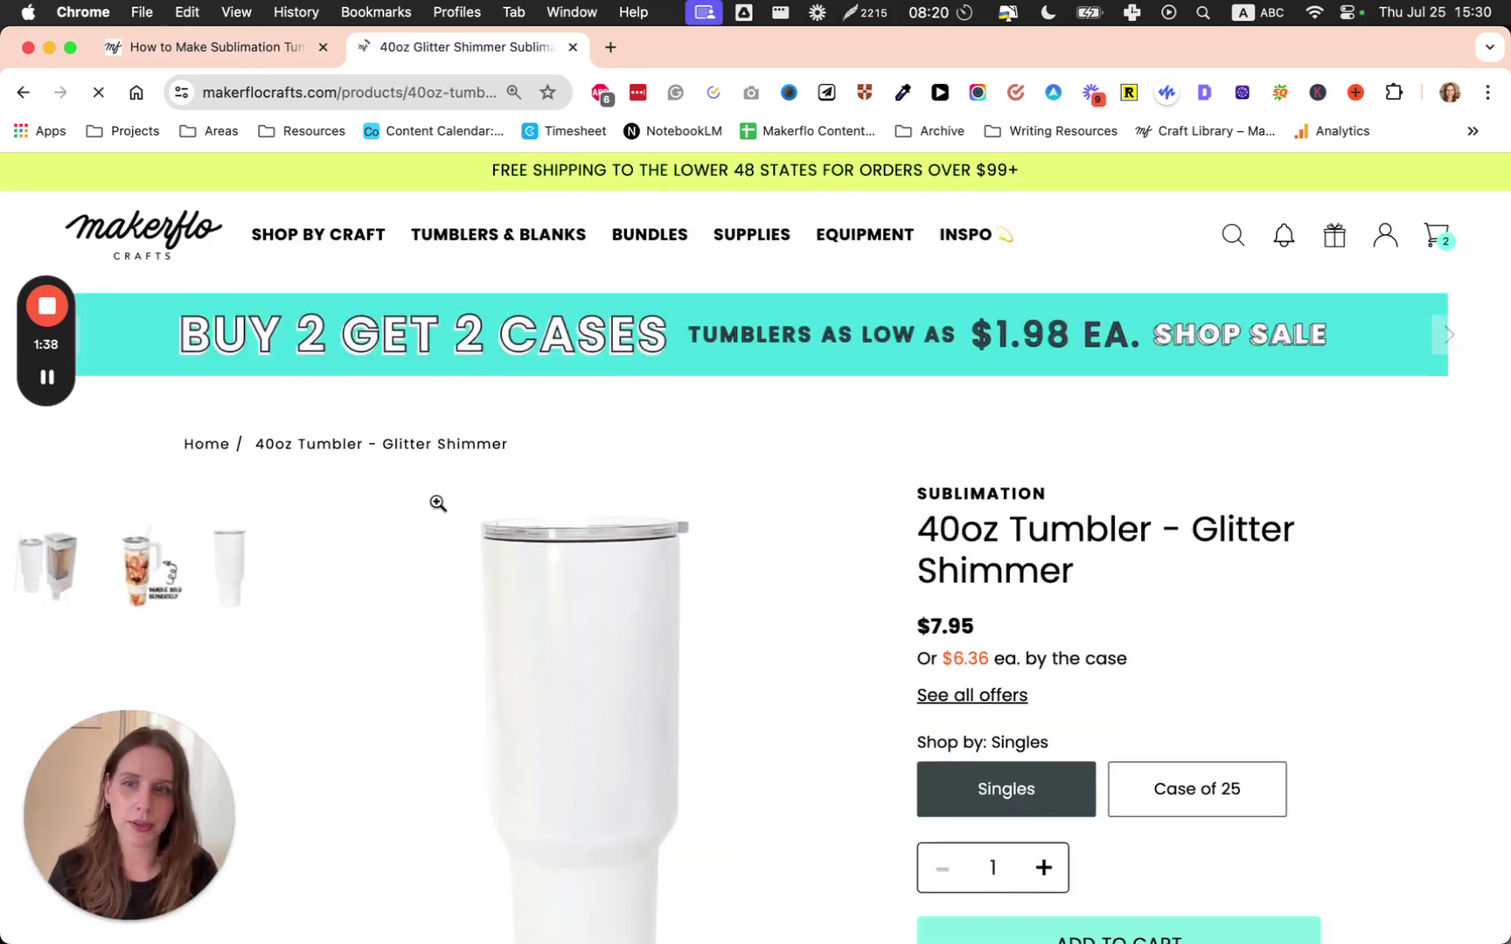
scroll(436, 500, down, 4)
scroll(652, 482, down, 10)
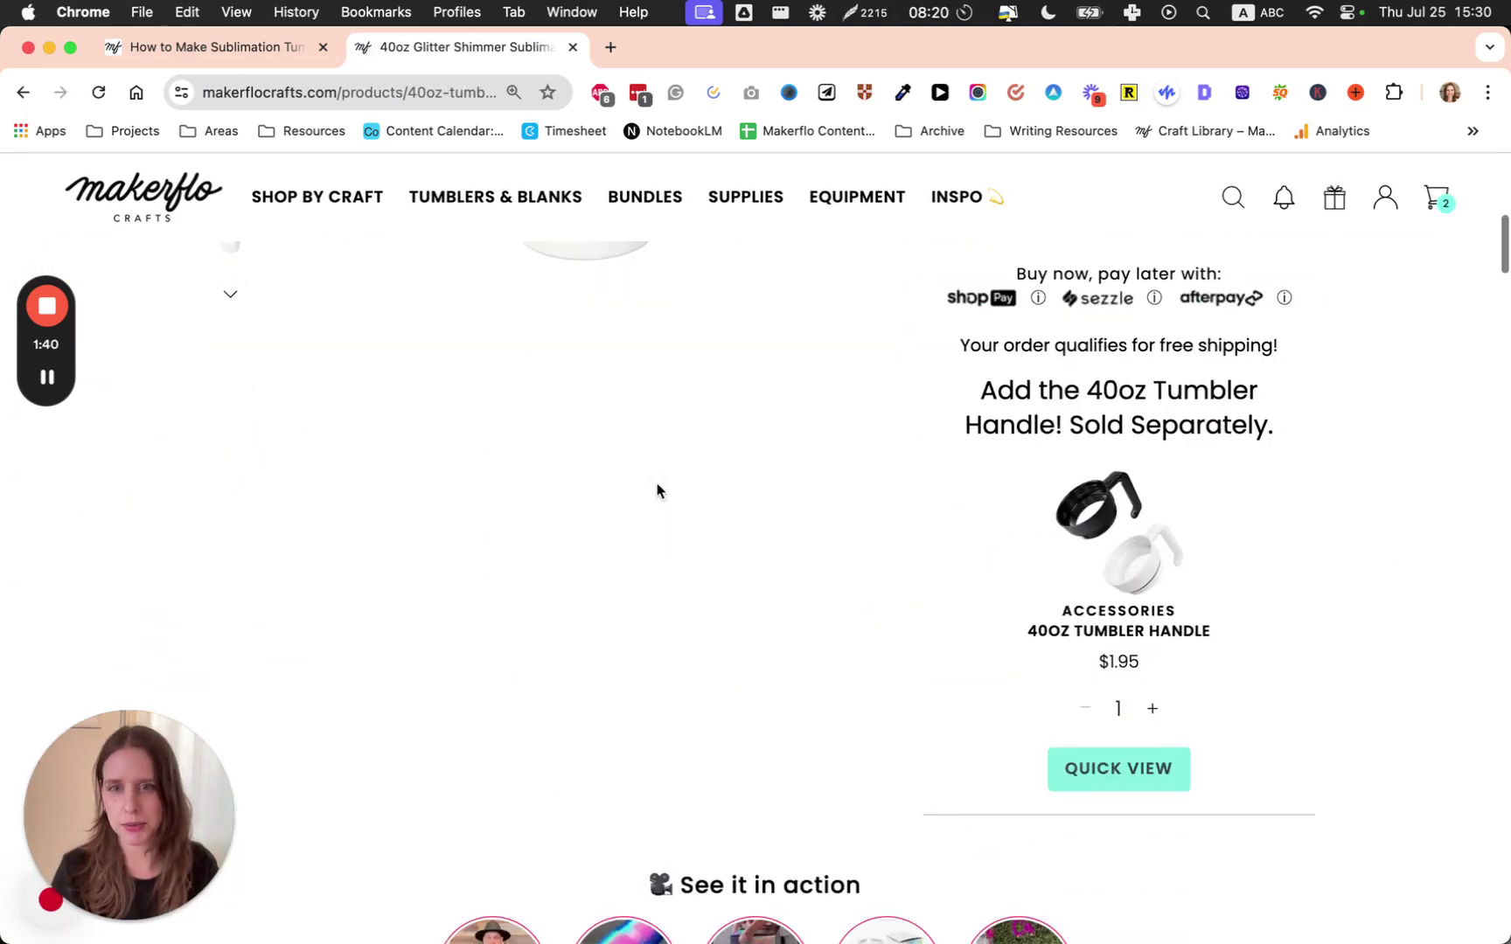
click(627, 592)
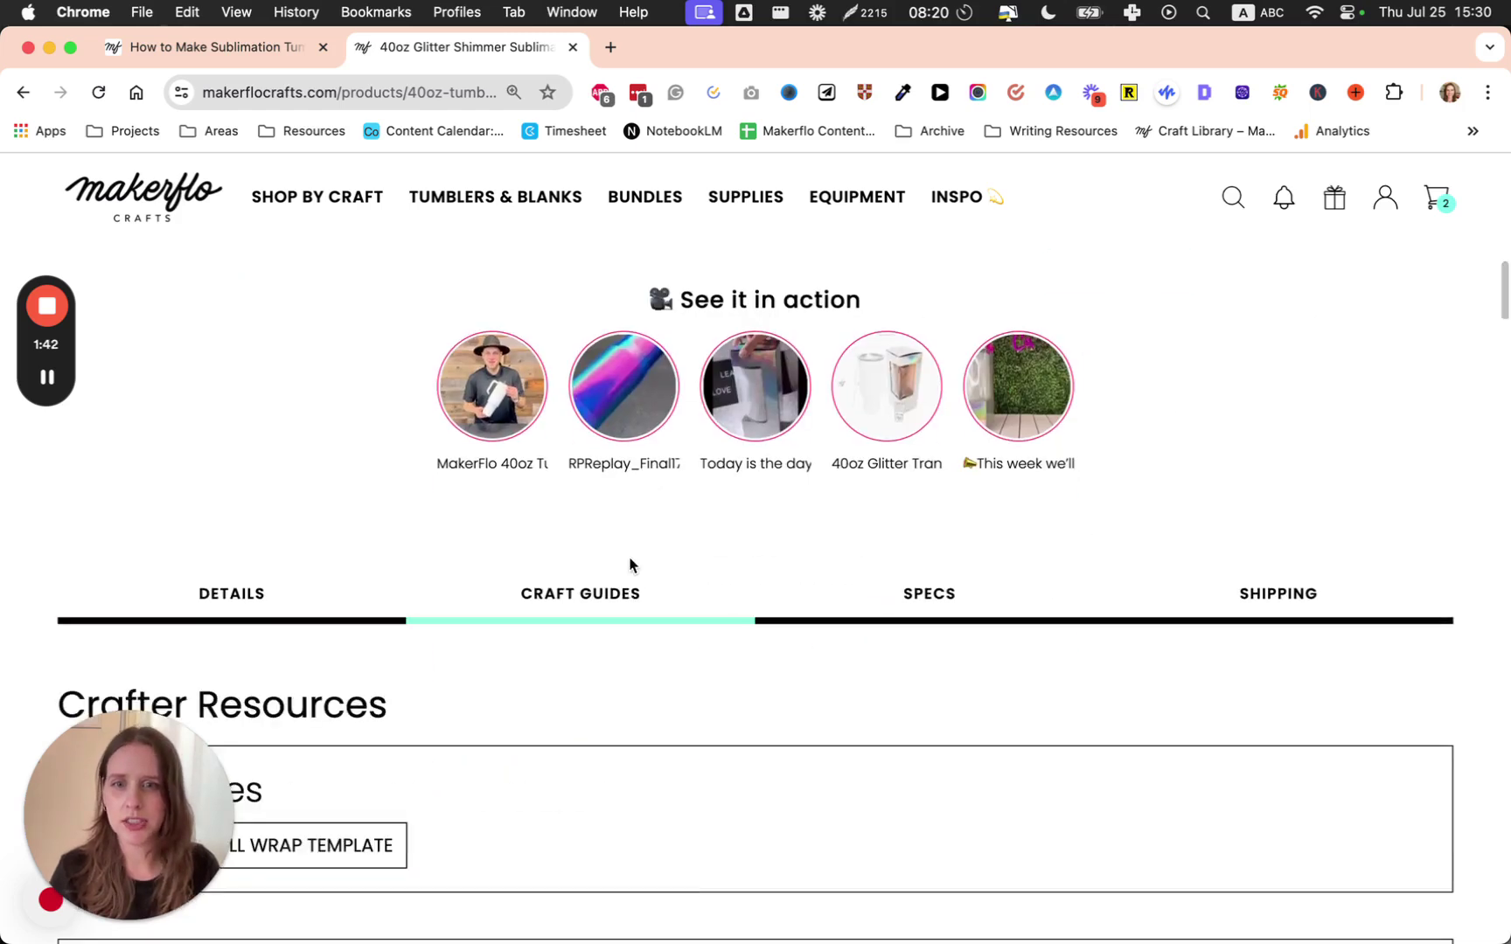
scroll(376, 604, down, 4)
click(364, 545)
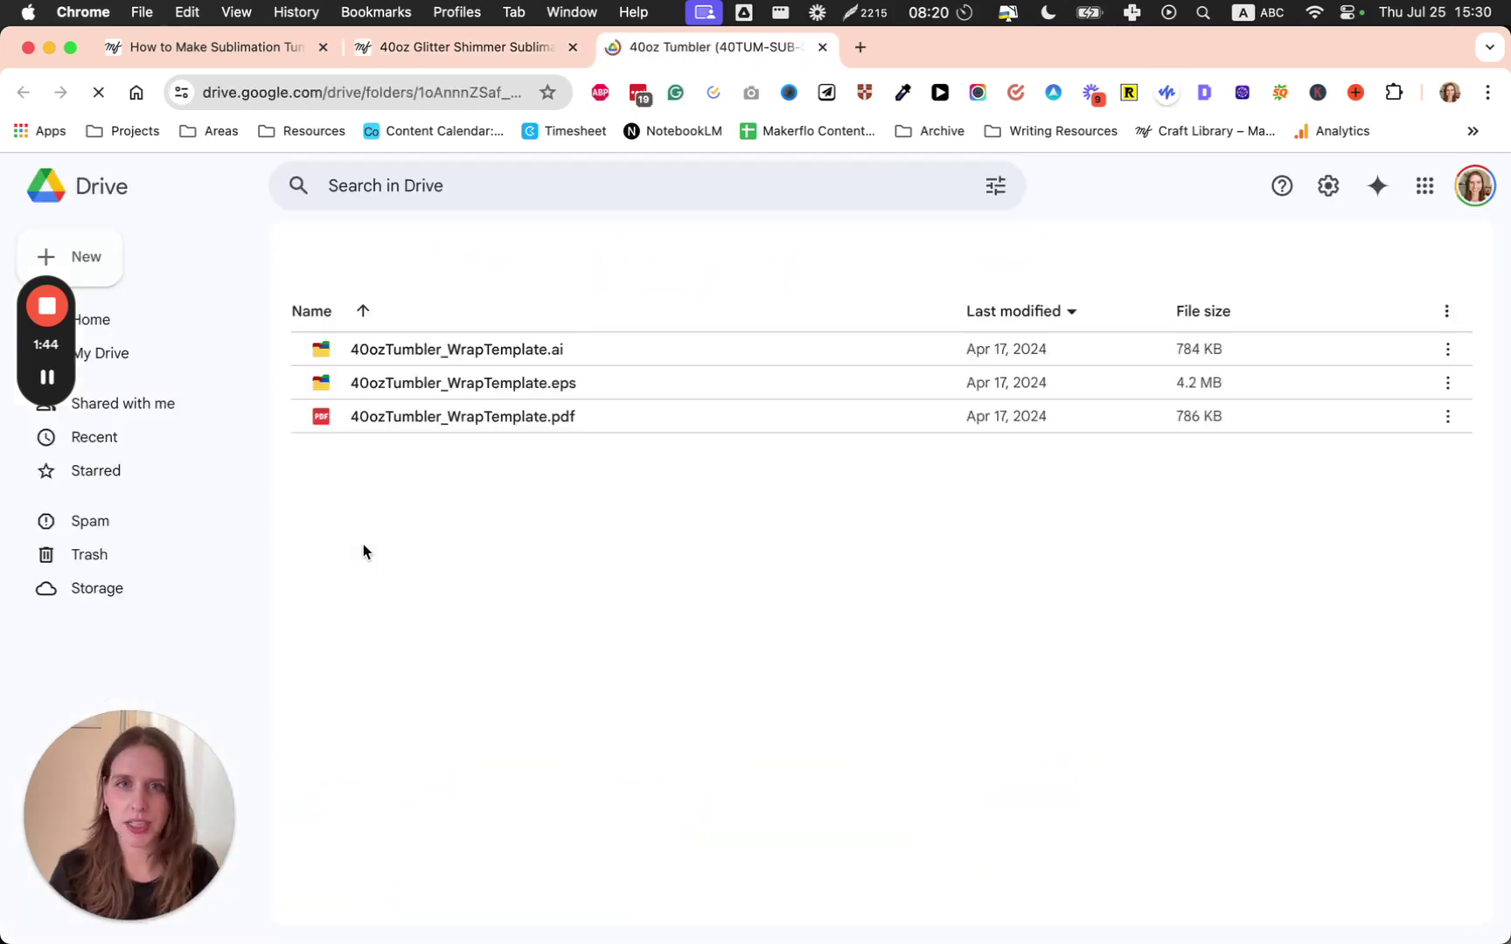
Preview 40ozTumbler_WrapTemplate.pdf to read its 12.75" x 5.75" and 3.58" x 10.30" art areas
click(544, 472)
double_click(544, 472)
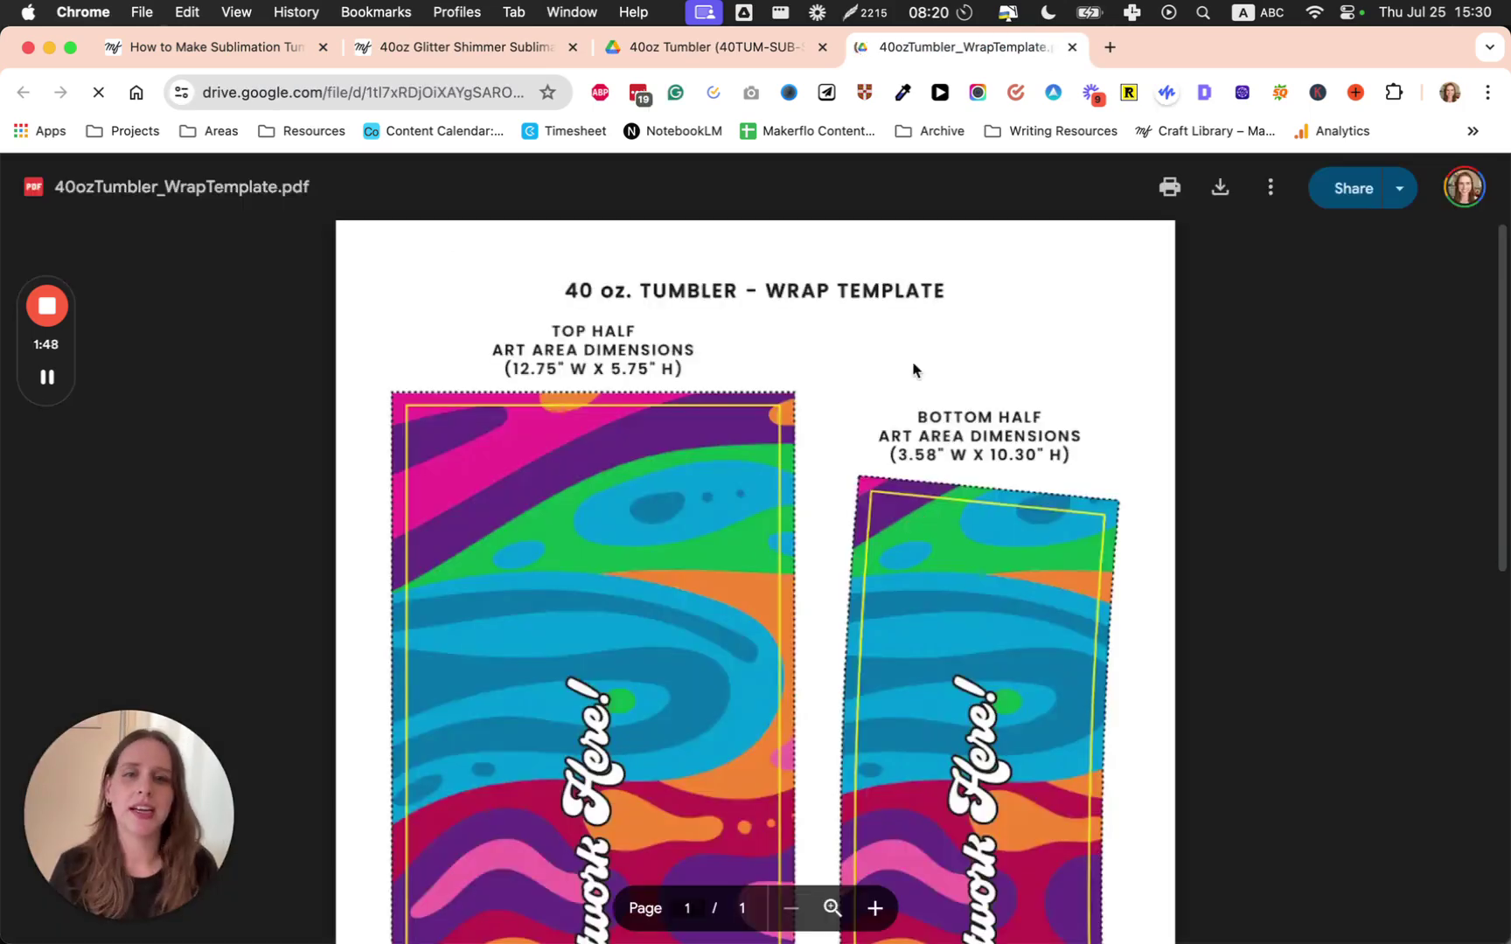
scroll(857, 506, down, 10)
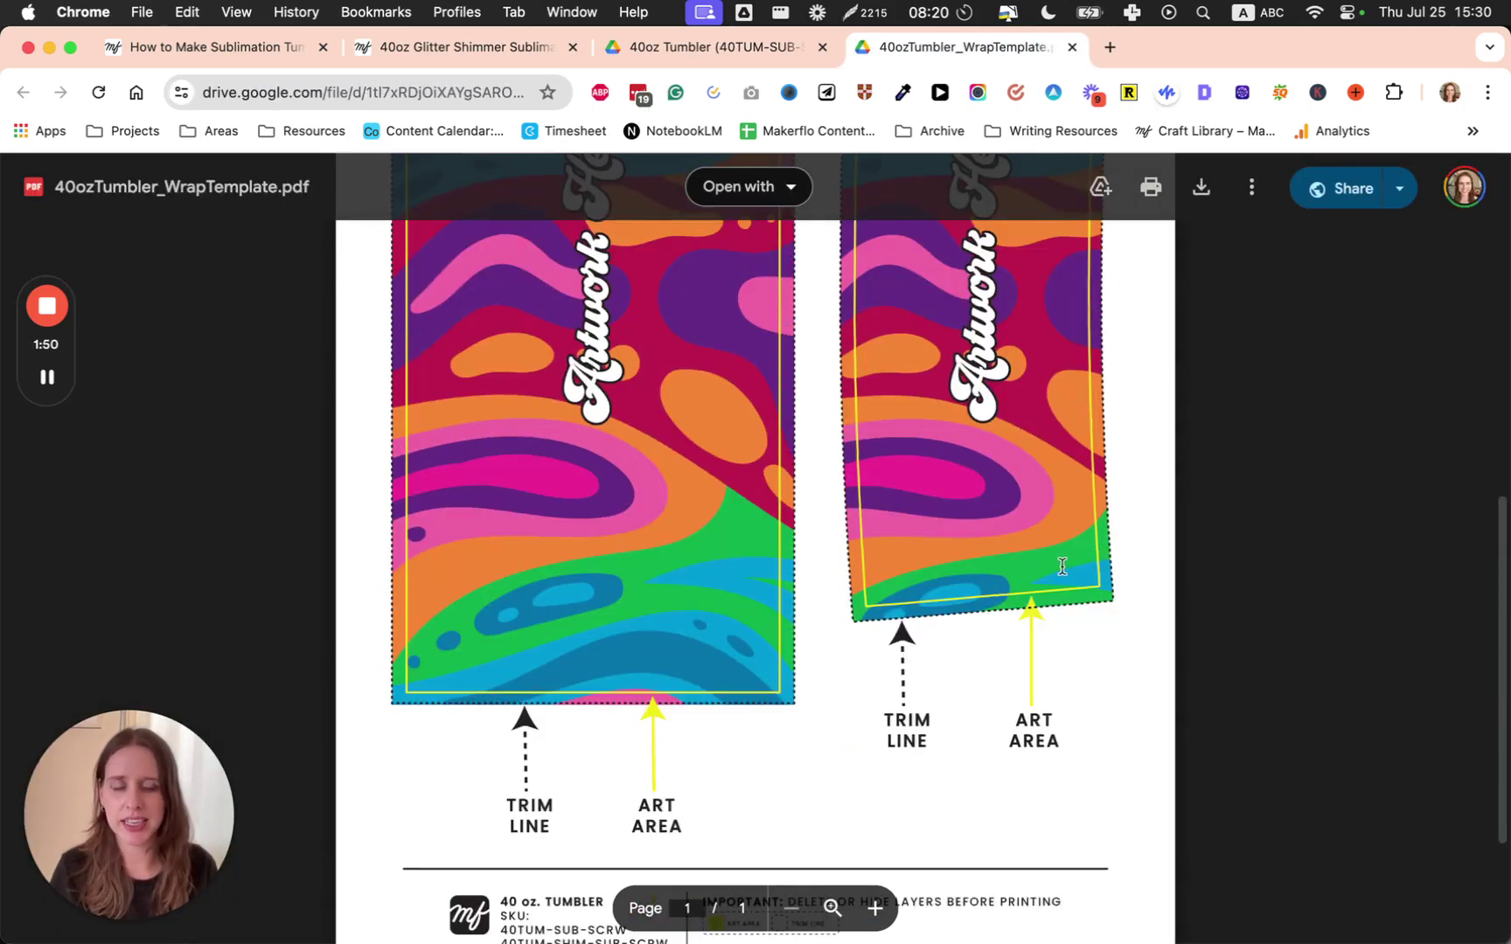
scroll(1130, 523, up, 10)
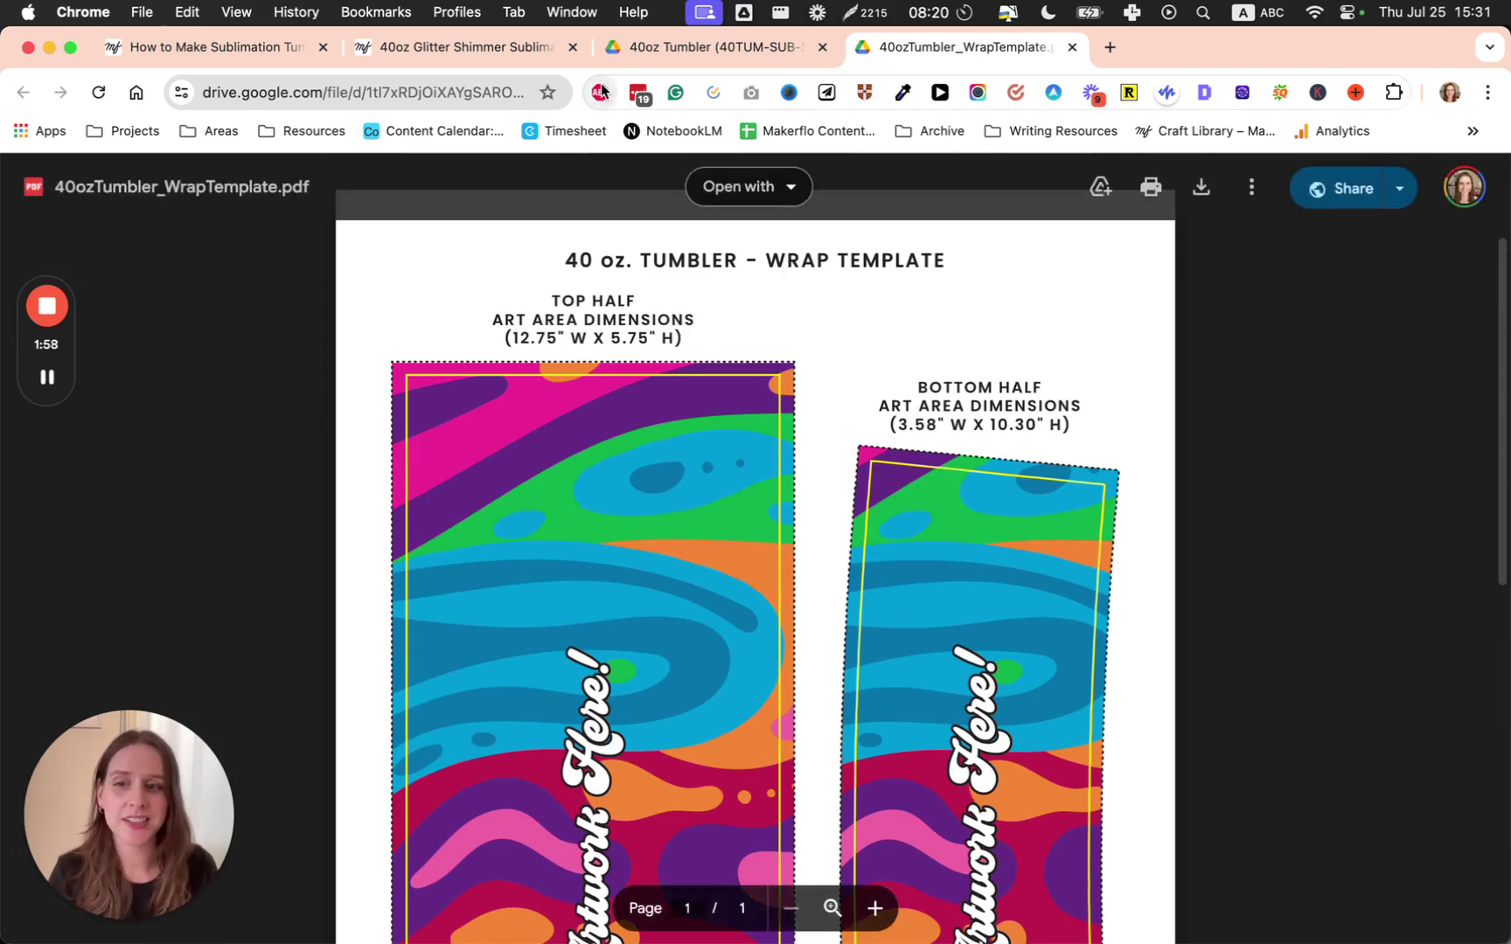
Return to the collection and download the 20oz Skinny Tumbler wrap template from its Craft Guides
click(385, 49)
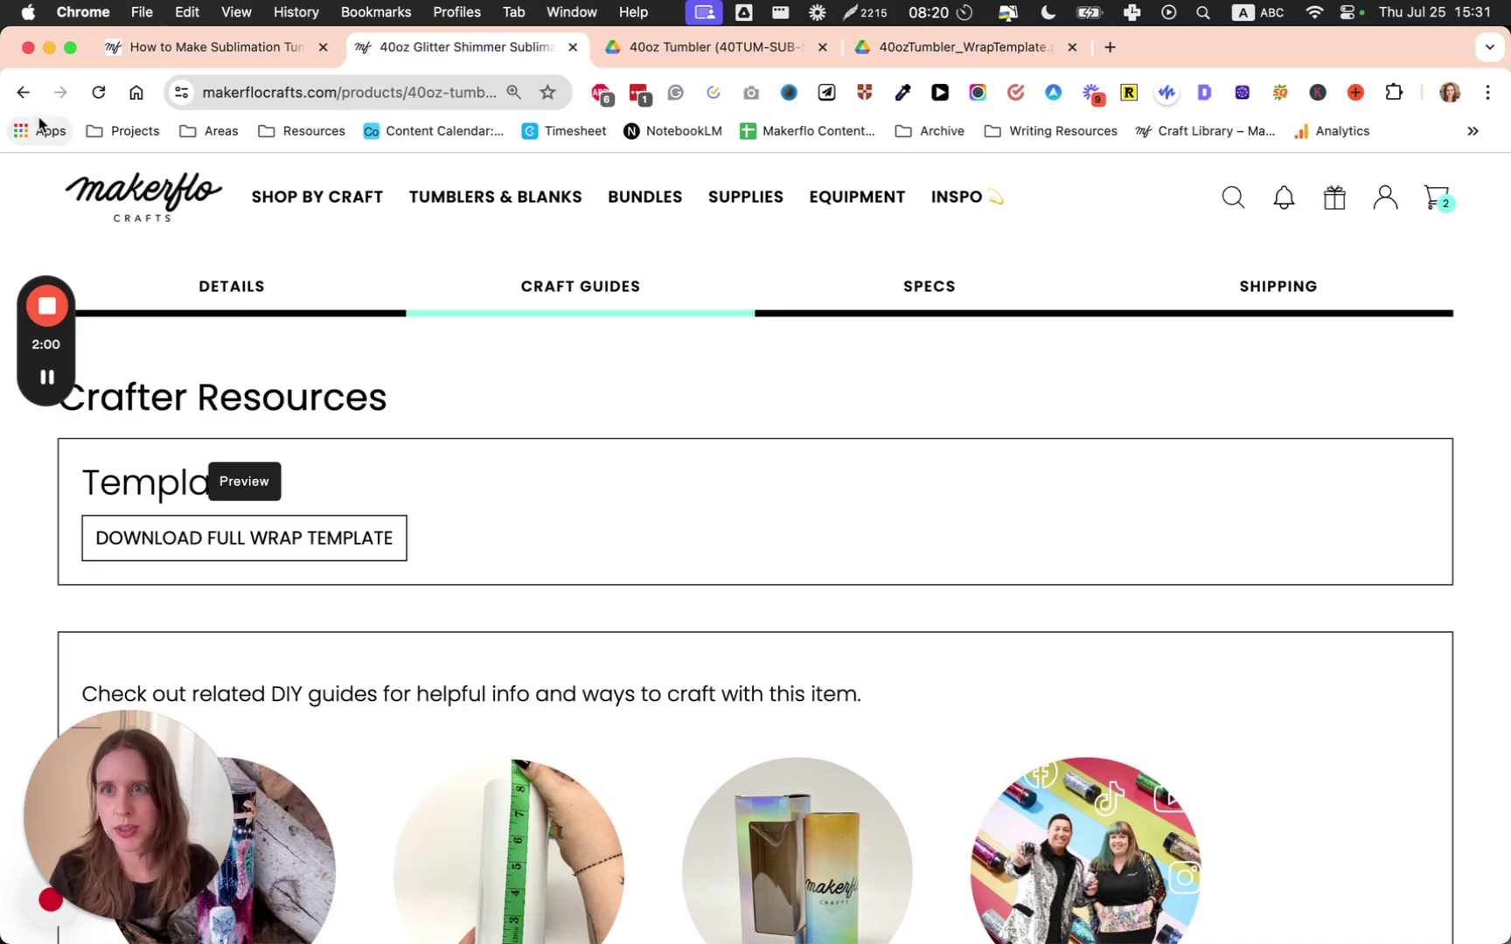
click(23, 91)
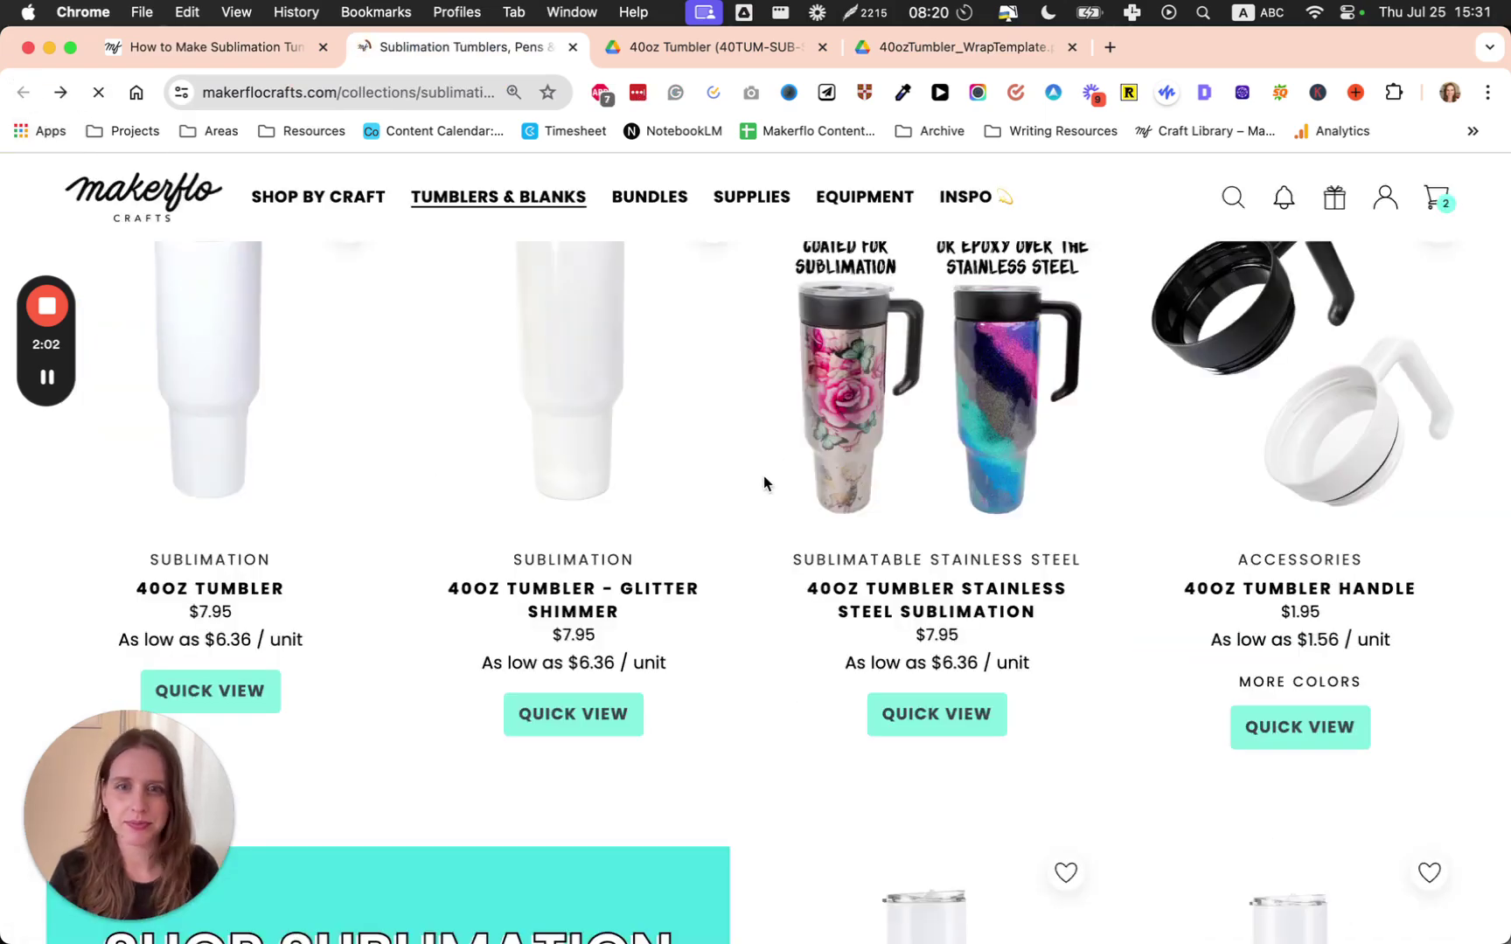
scroll(764, 484, down, 5)
click(875, 550)
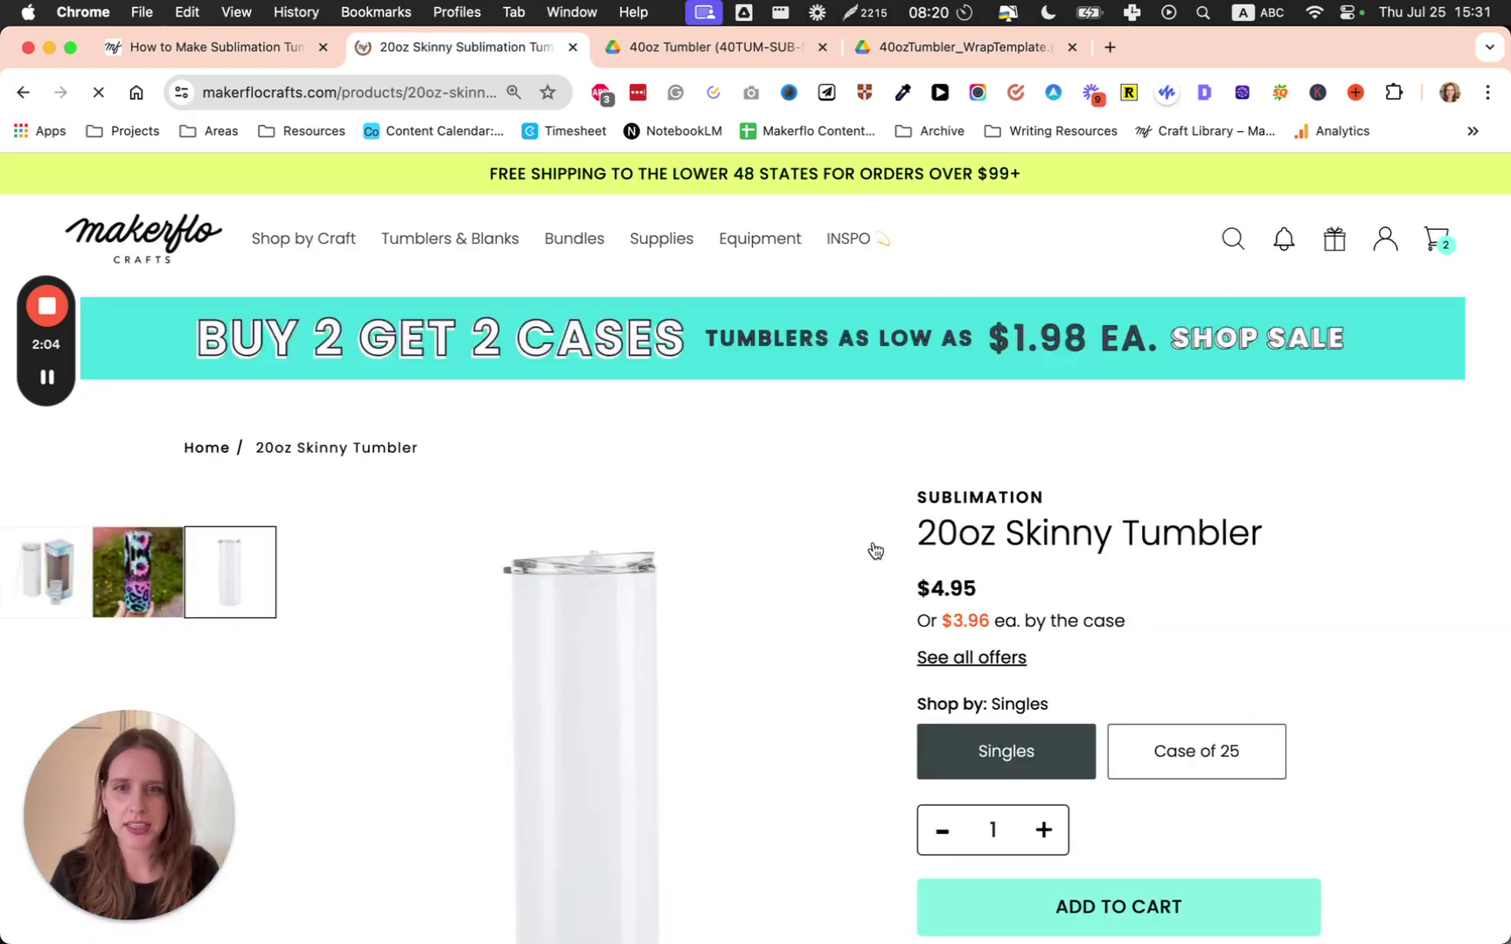
scroll(671, 496, down, 10)
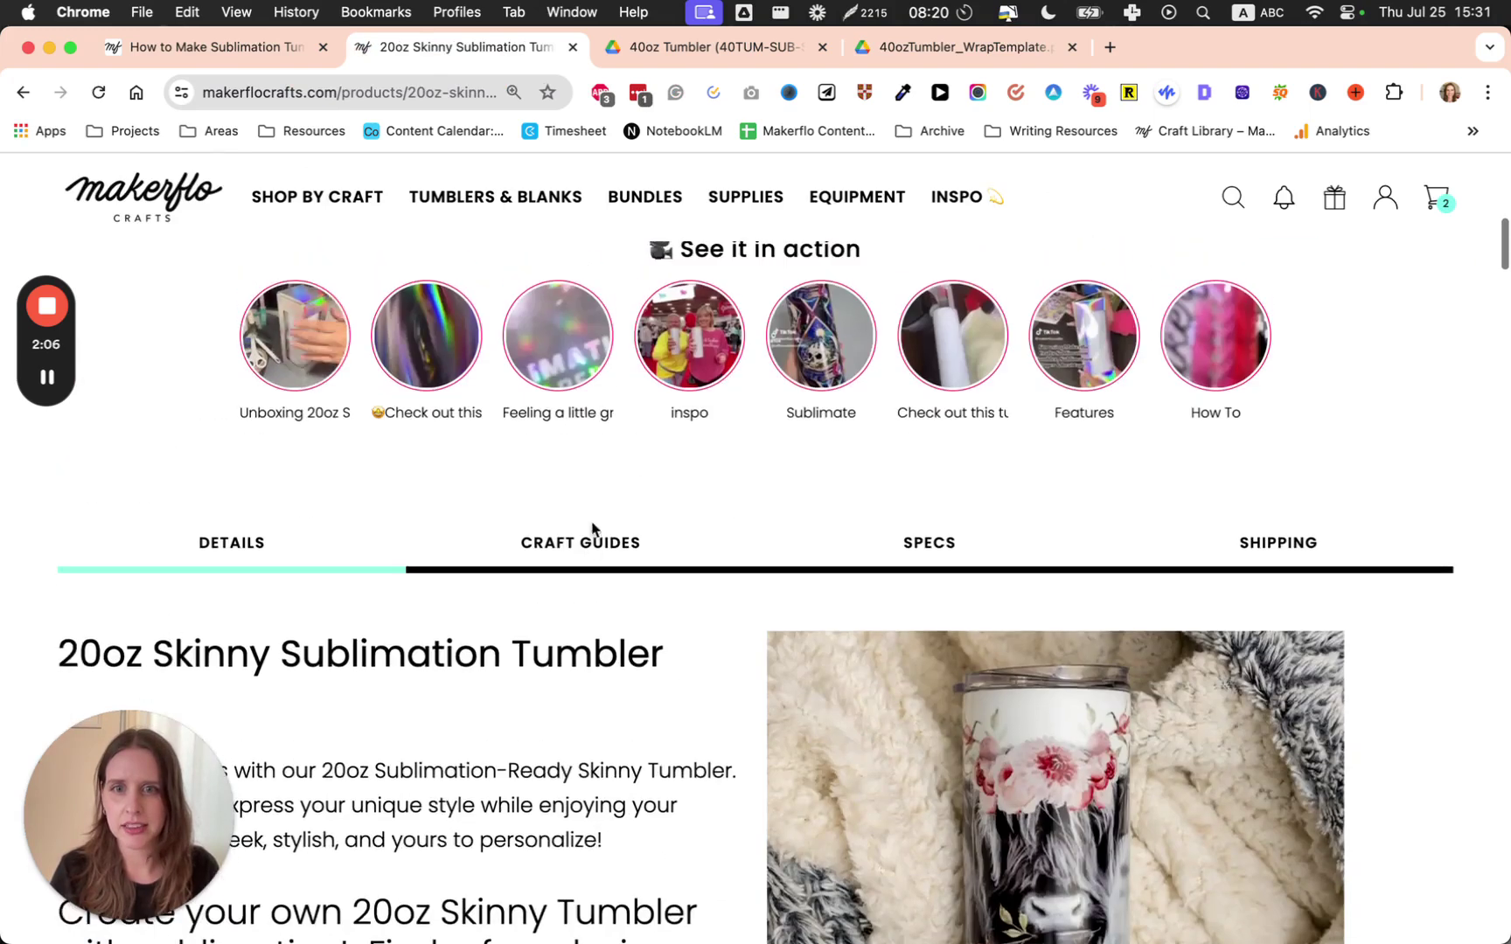
click(592, 528)
scroll(454, 538, down, 3)
click(344, 614)
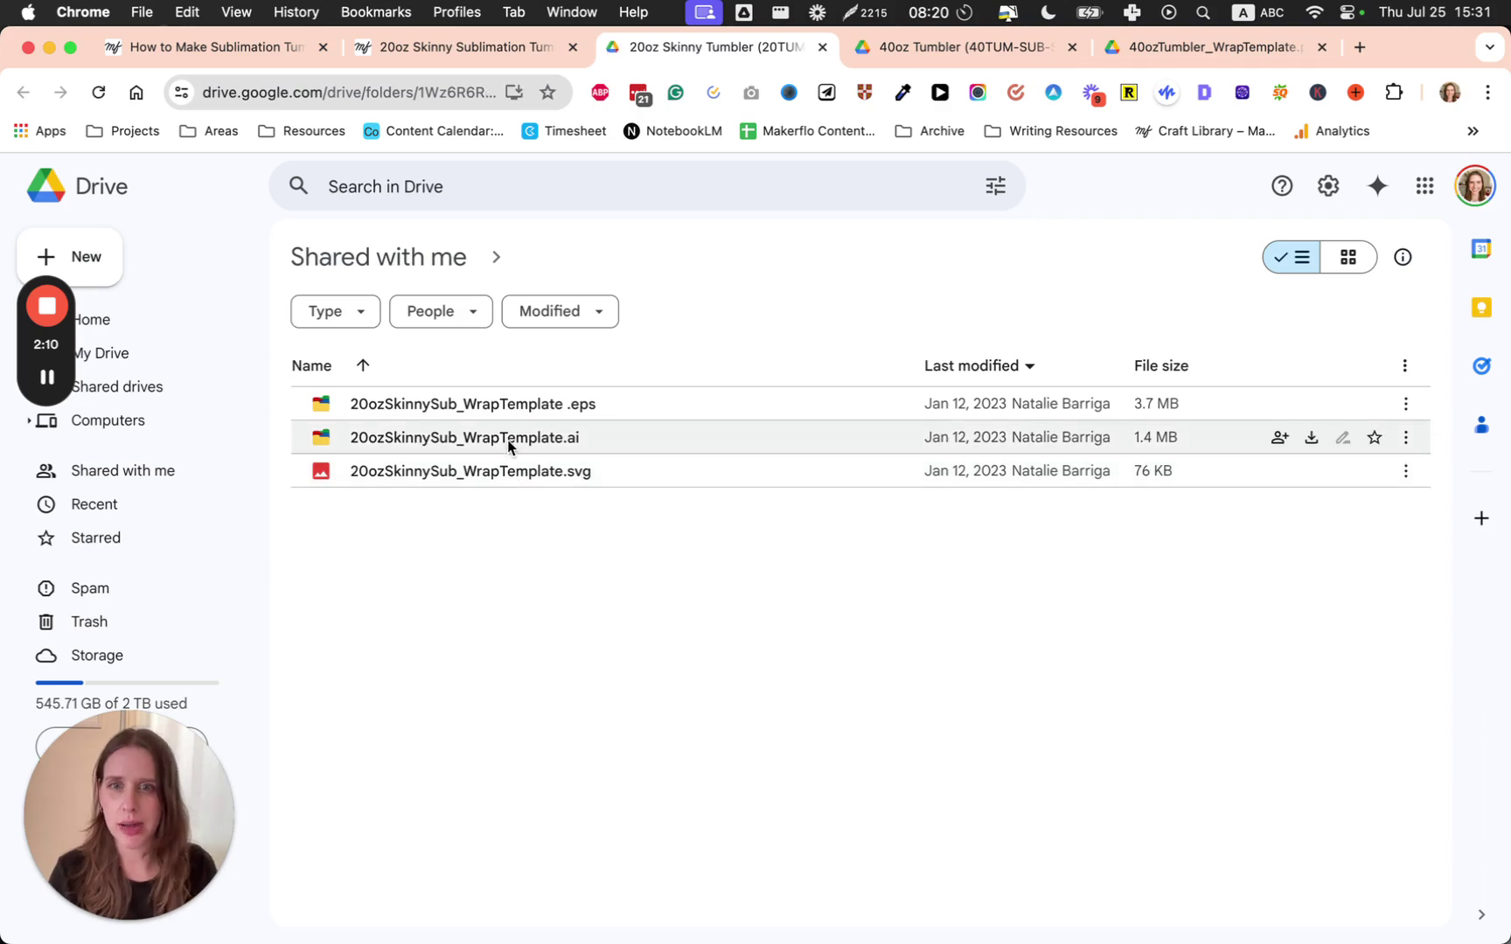
Preview the 20ozSkinnySub_WrapTemplate.svg file, then close it
double_click(510, 471)
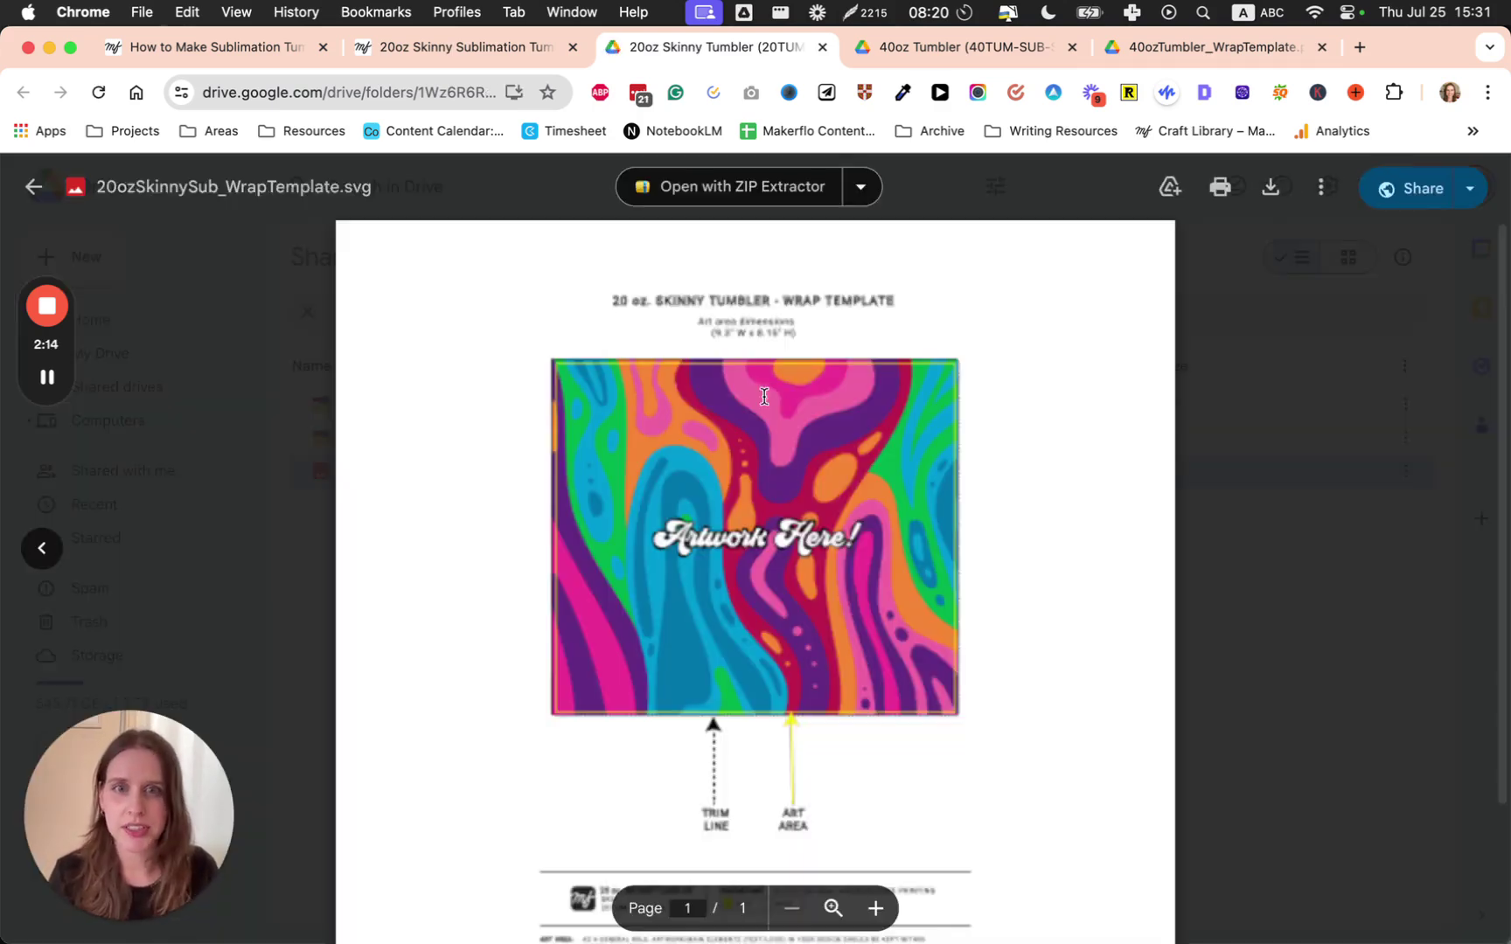
click(309, 392)
key(Return)
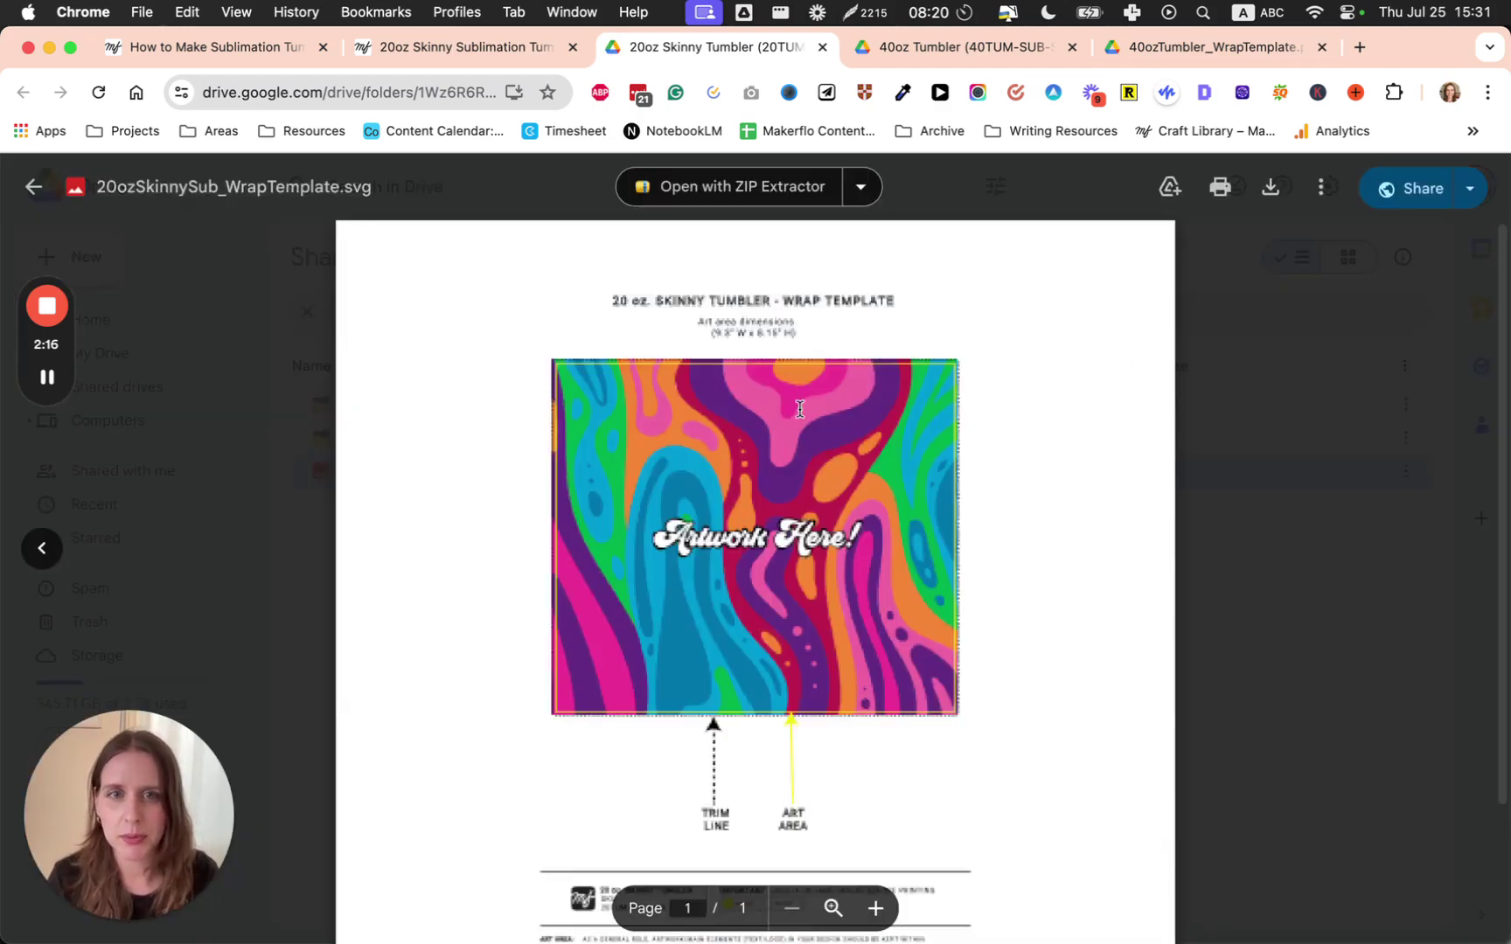
scroll(794, 332, up, 5)
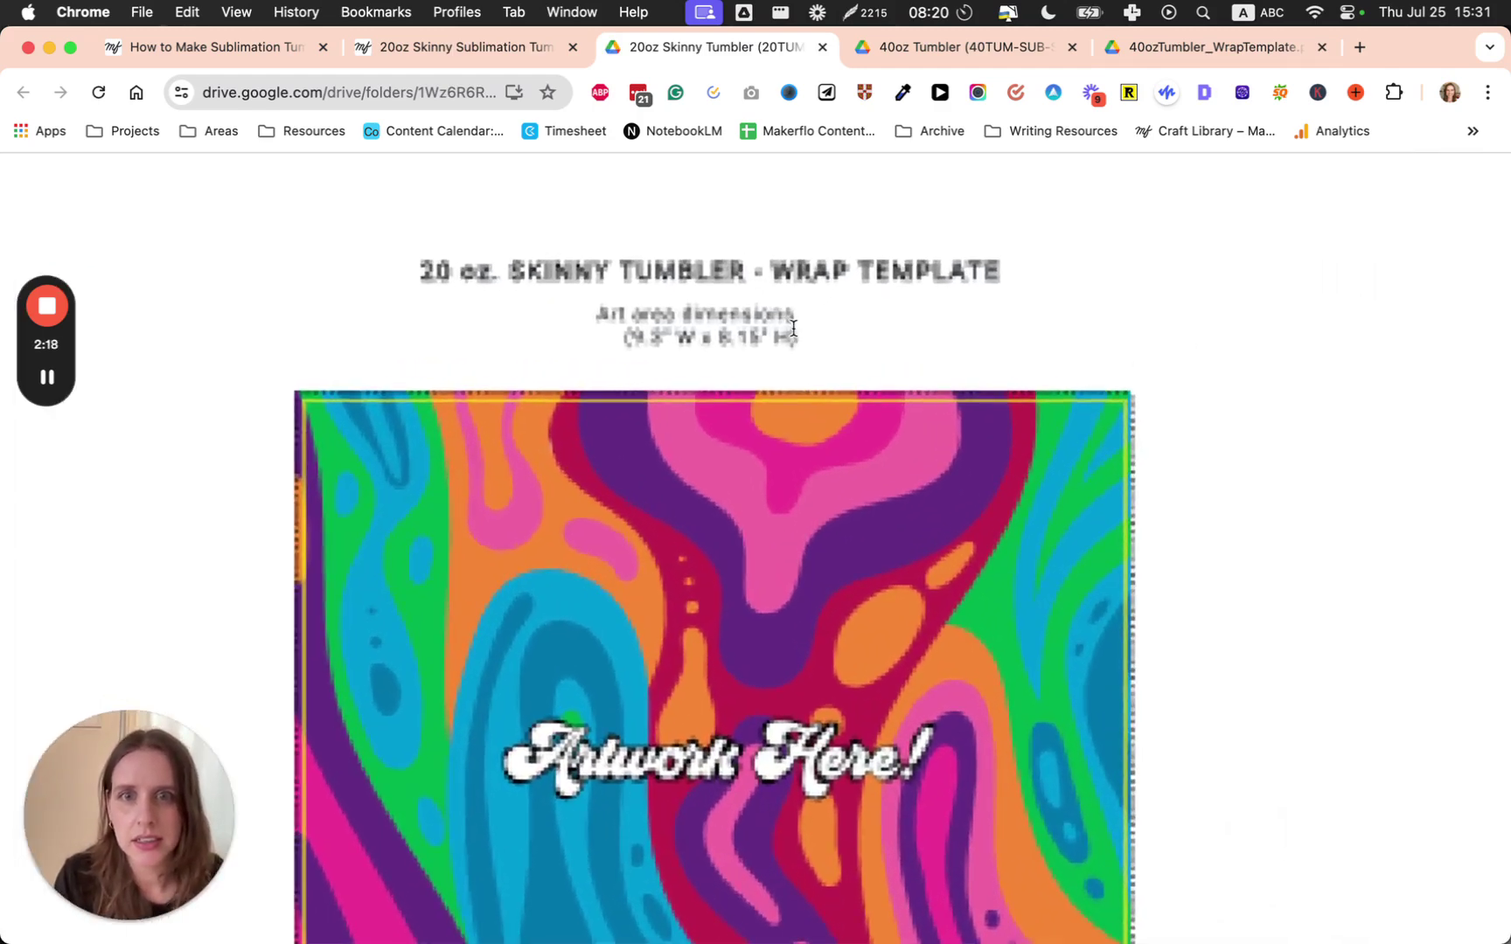
scroll(420, 377, down, 5)
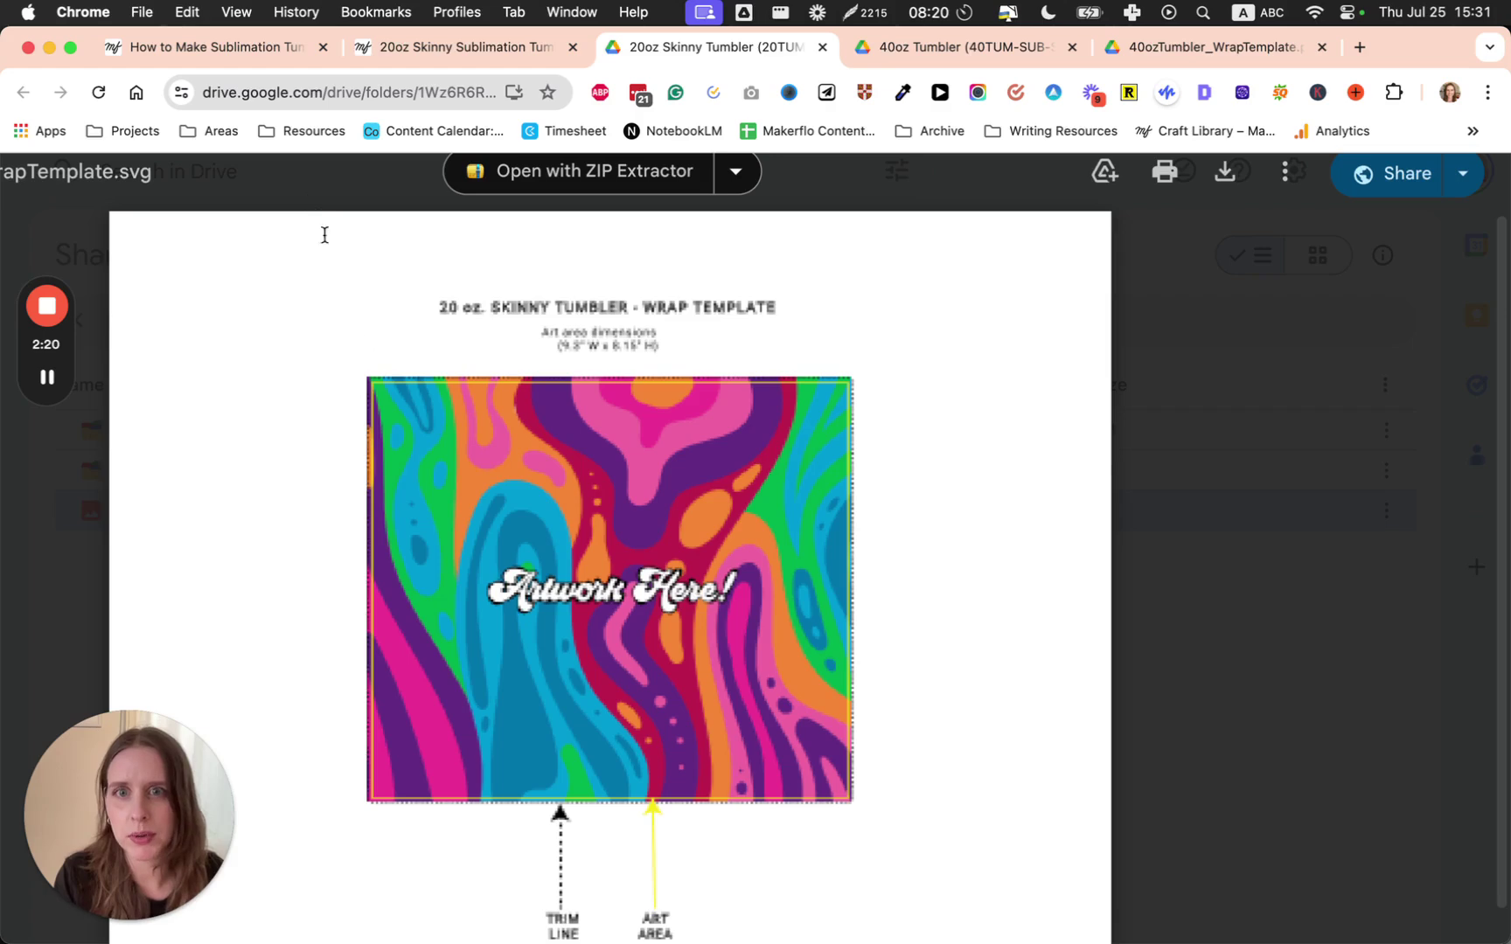
key(Escape)
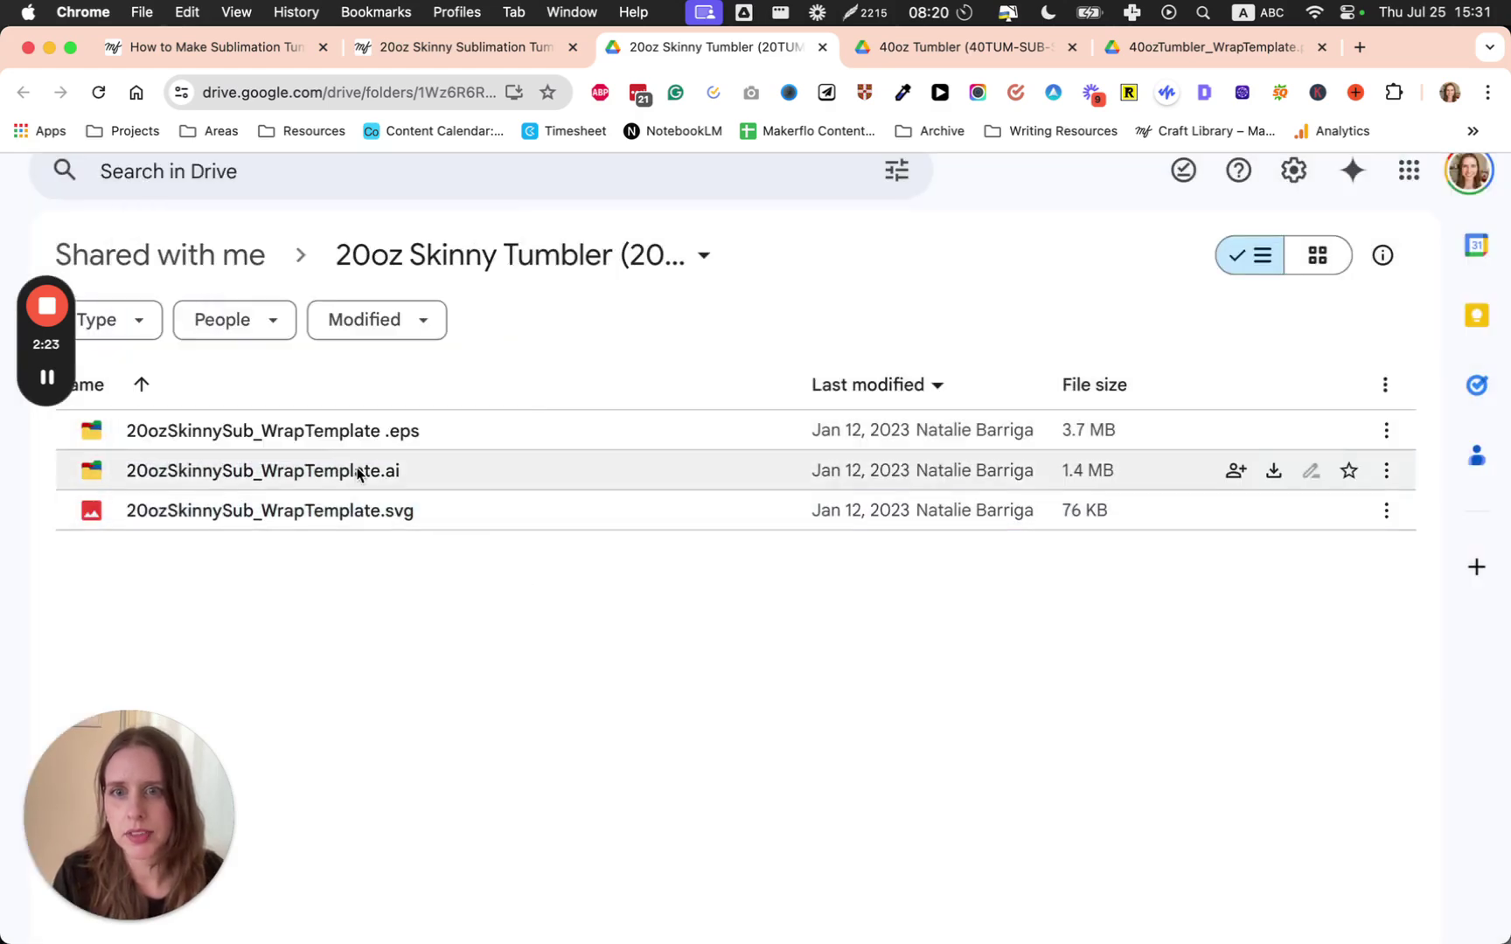
Preview 20ozSkinnySub_WrapTemplate.ai and read its 9.3" W x 8.15" H art area
double_click(472, 477)
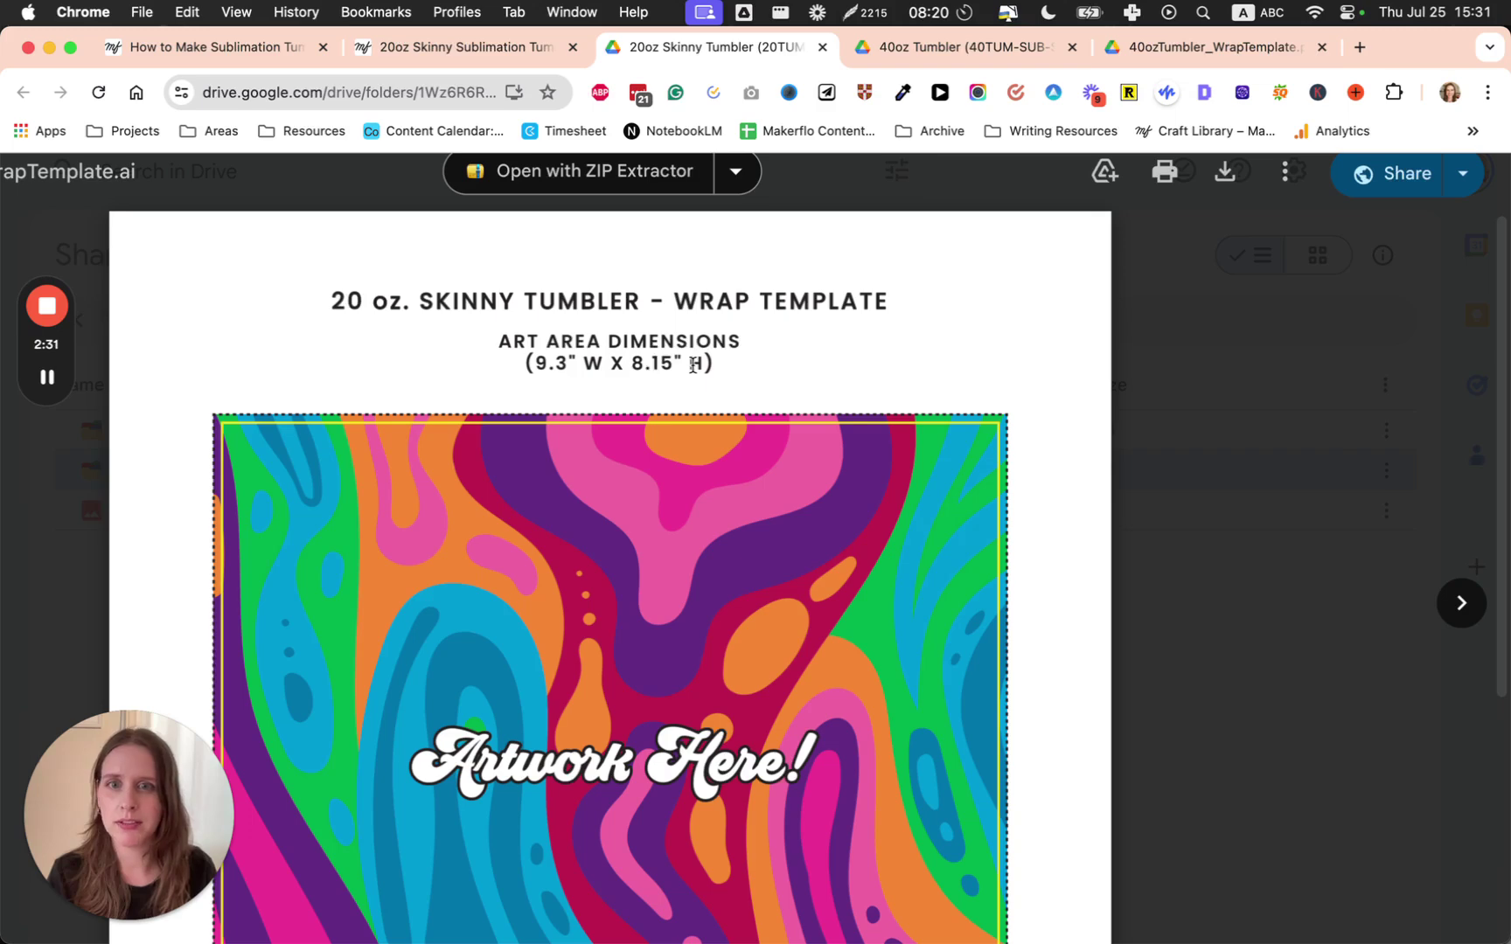
scroll(307, 238, down, 4)
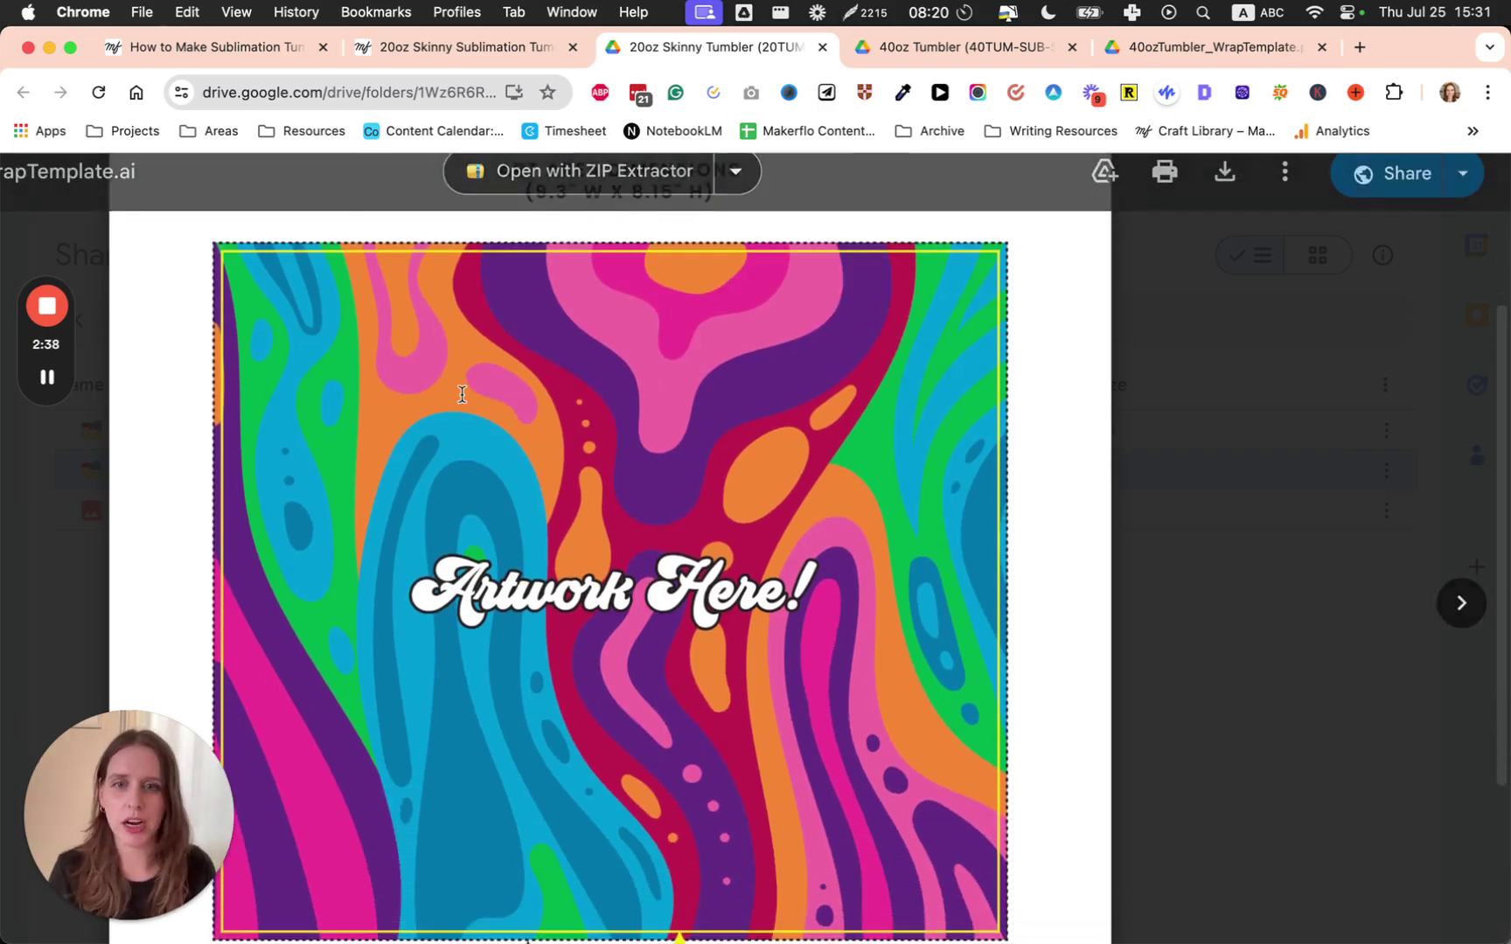
scroll(673, 411, up, 1)
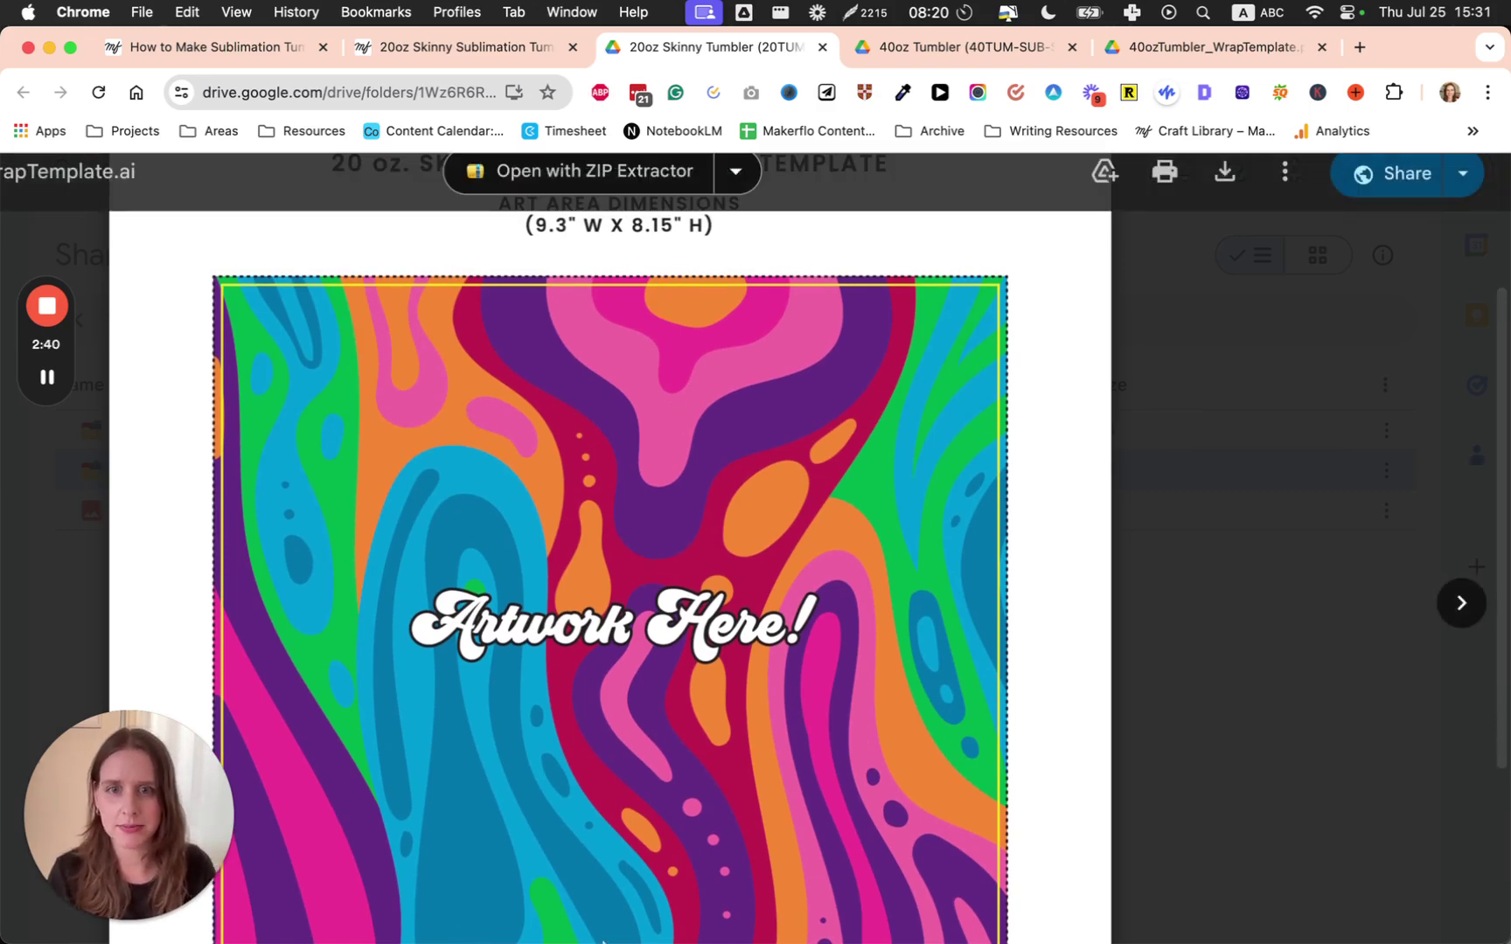
Create a Custom size Canva design in inches, 9.3 wide by 8.15 high
click(932, 914)
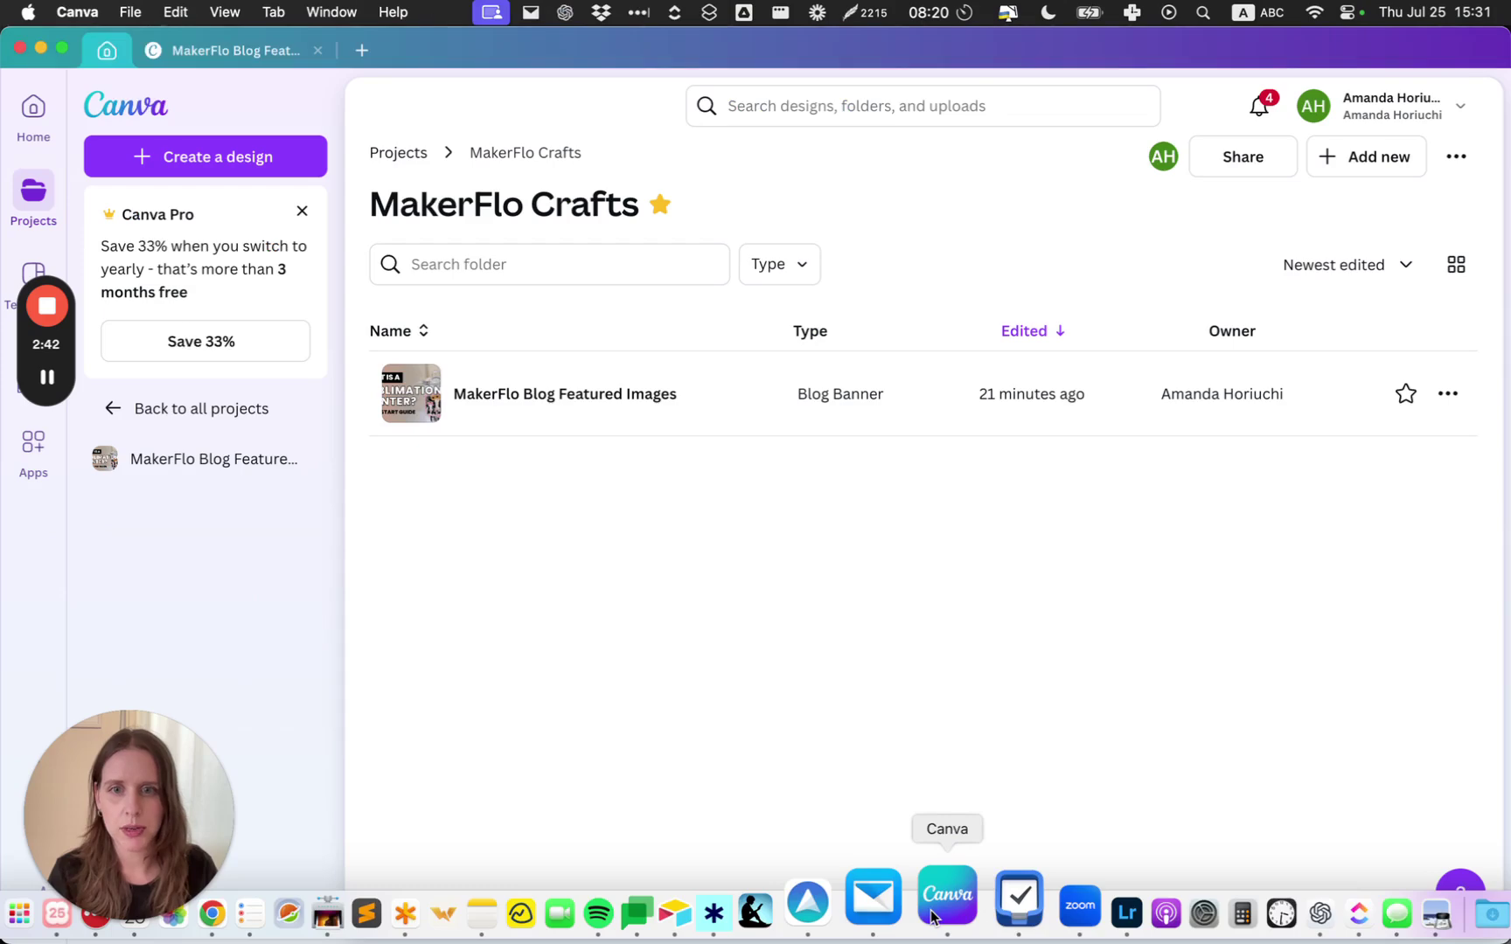
click(190, 161)
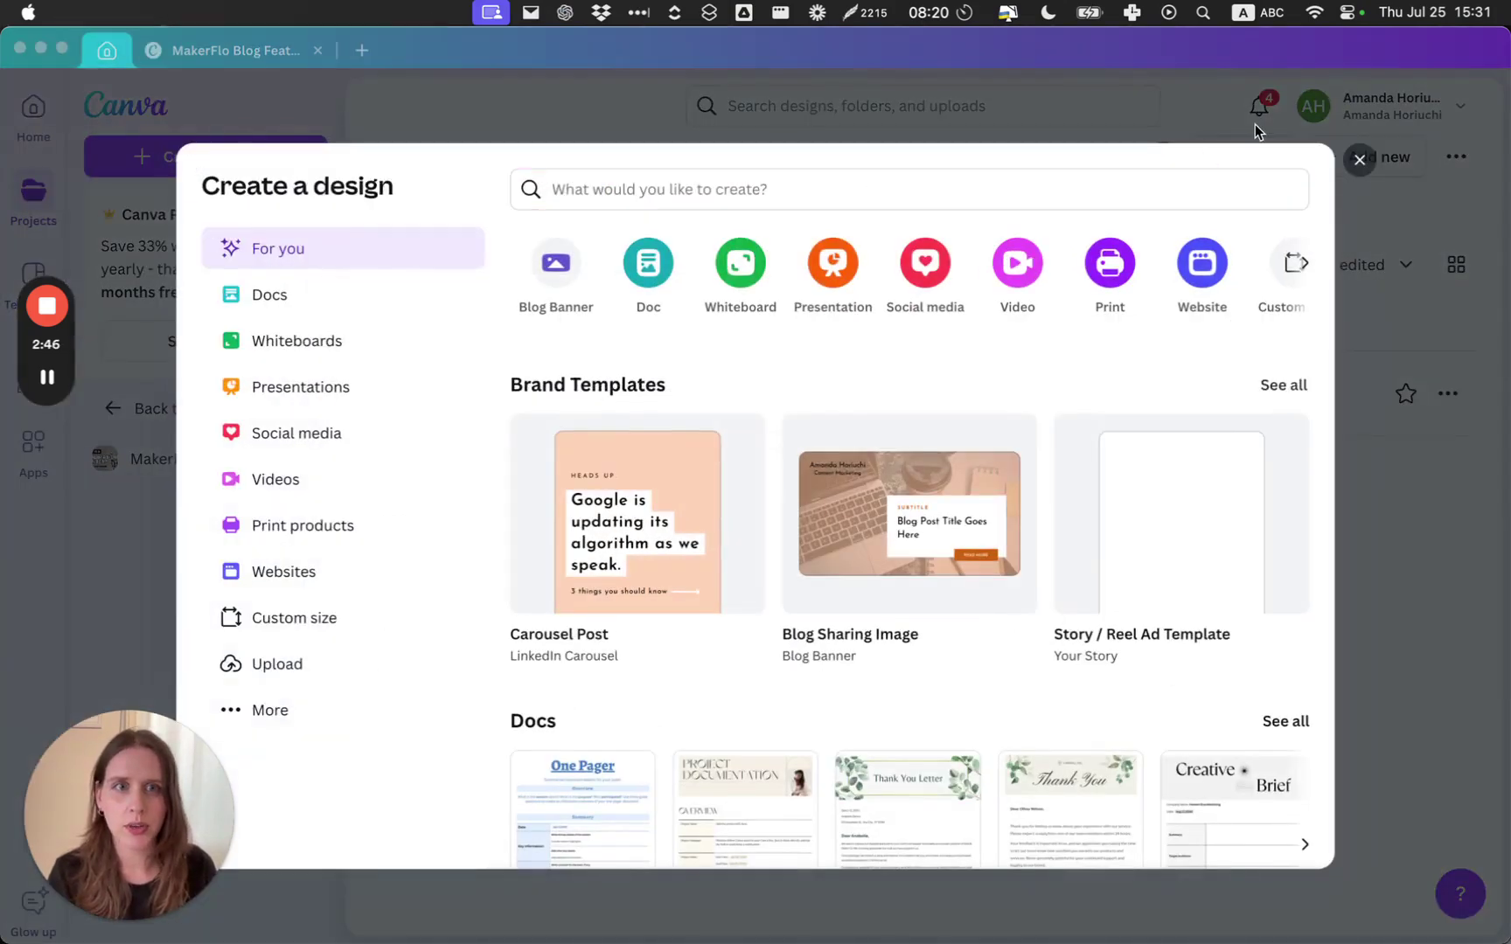
scroll(1211, 309, right, 5)
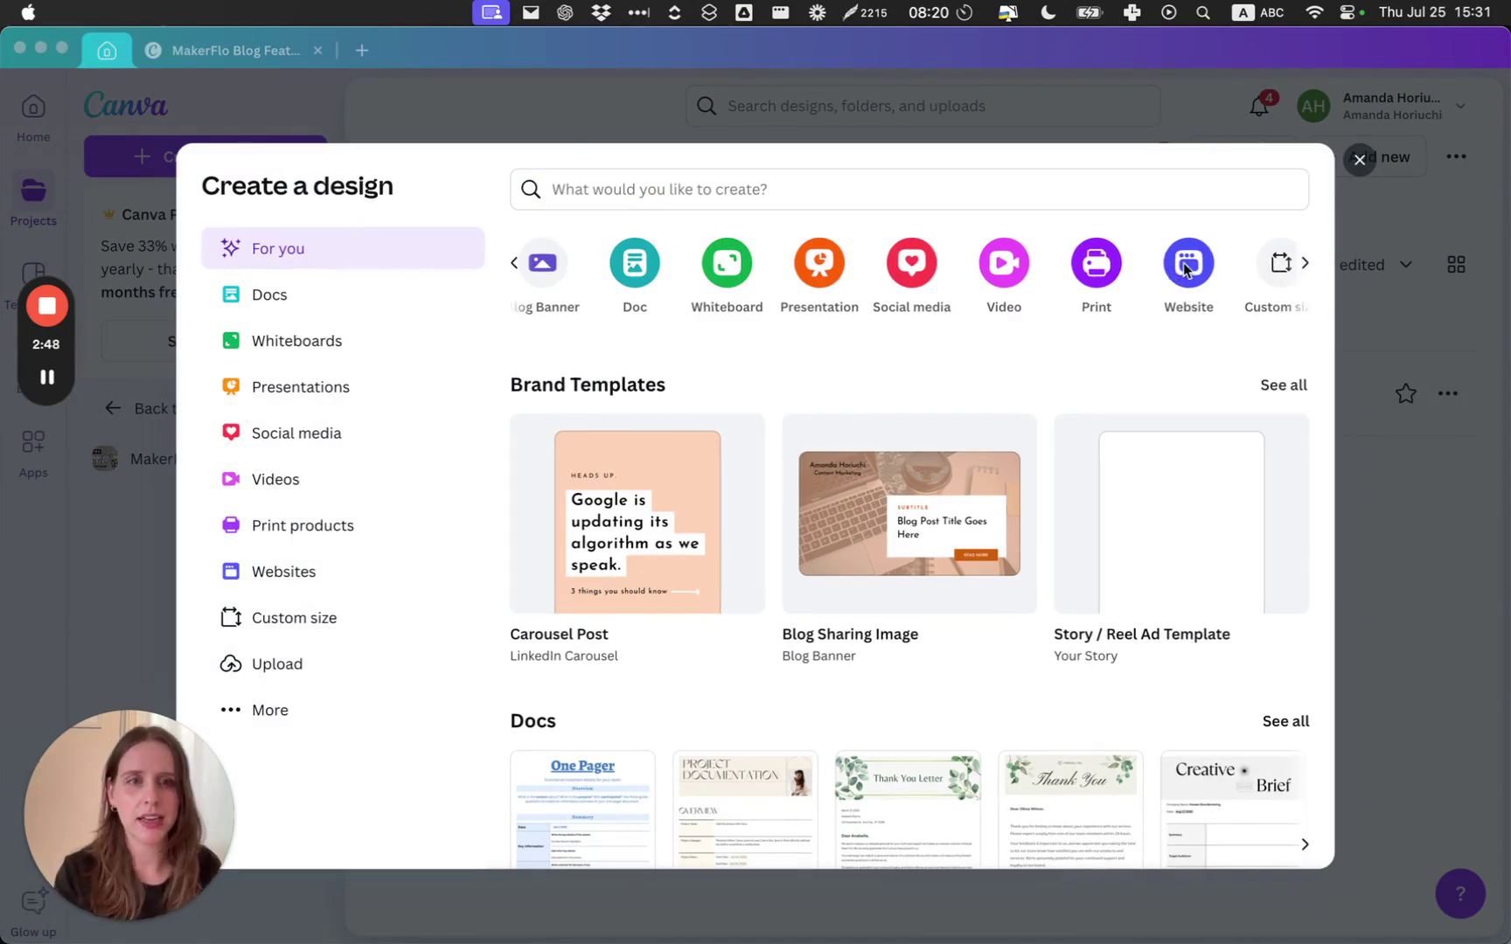
click(1137, 271)
click(1137, 271)
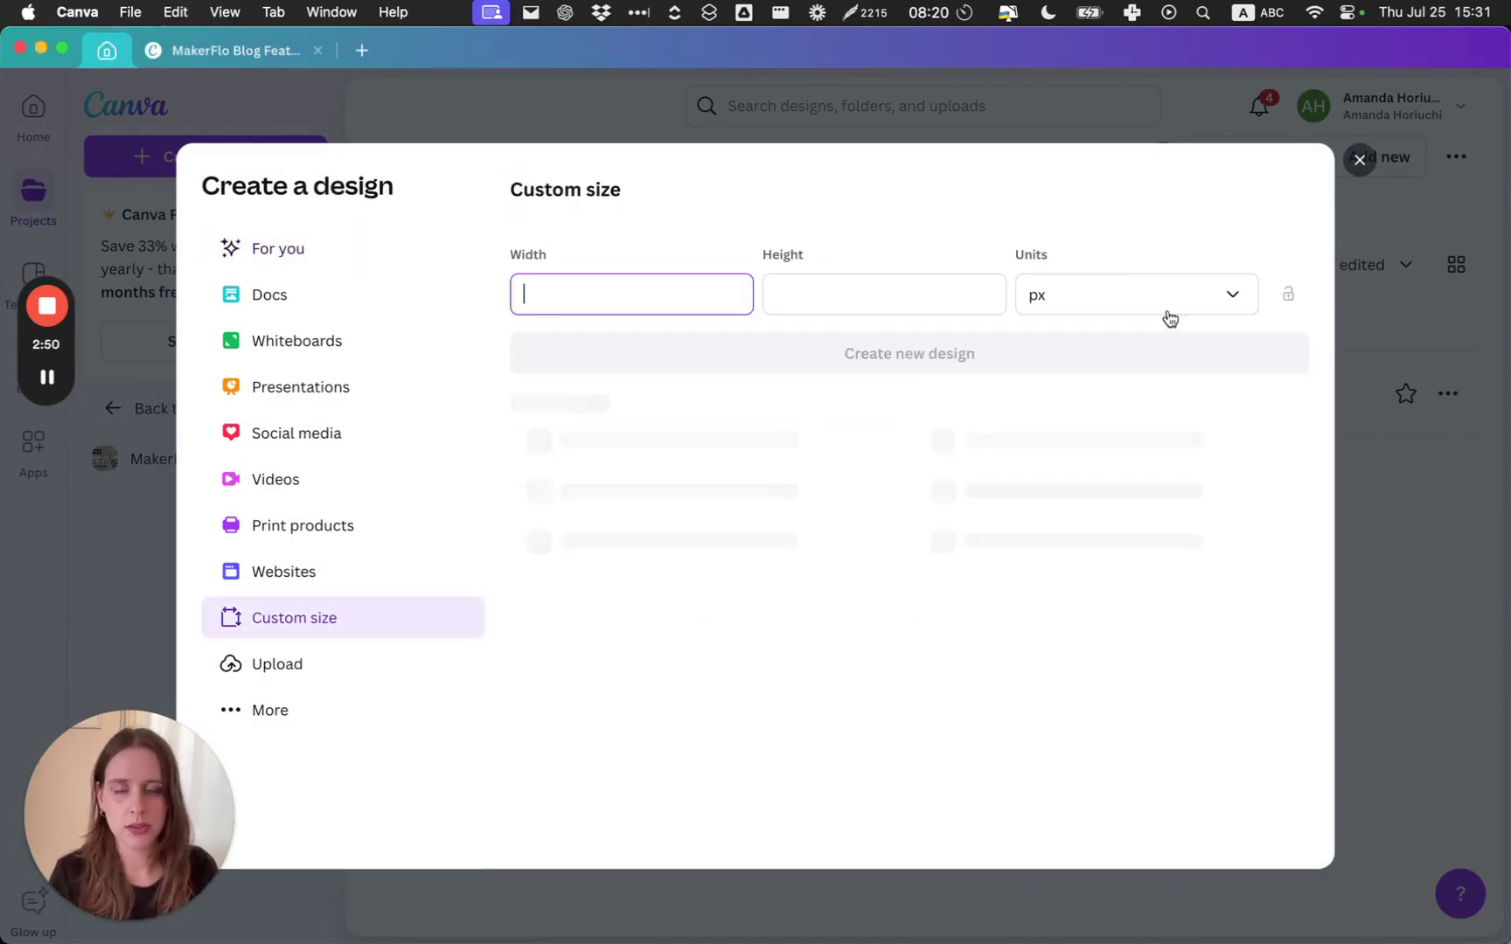
click(1155, 305)
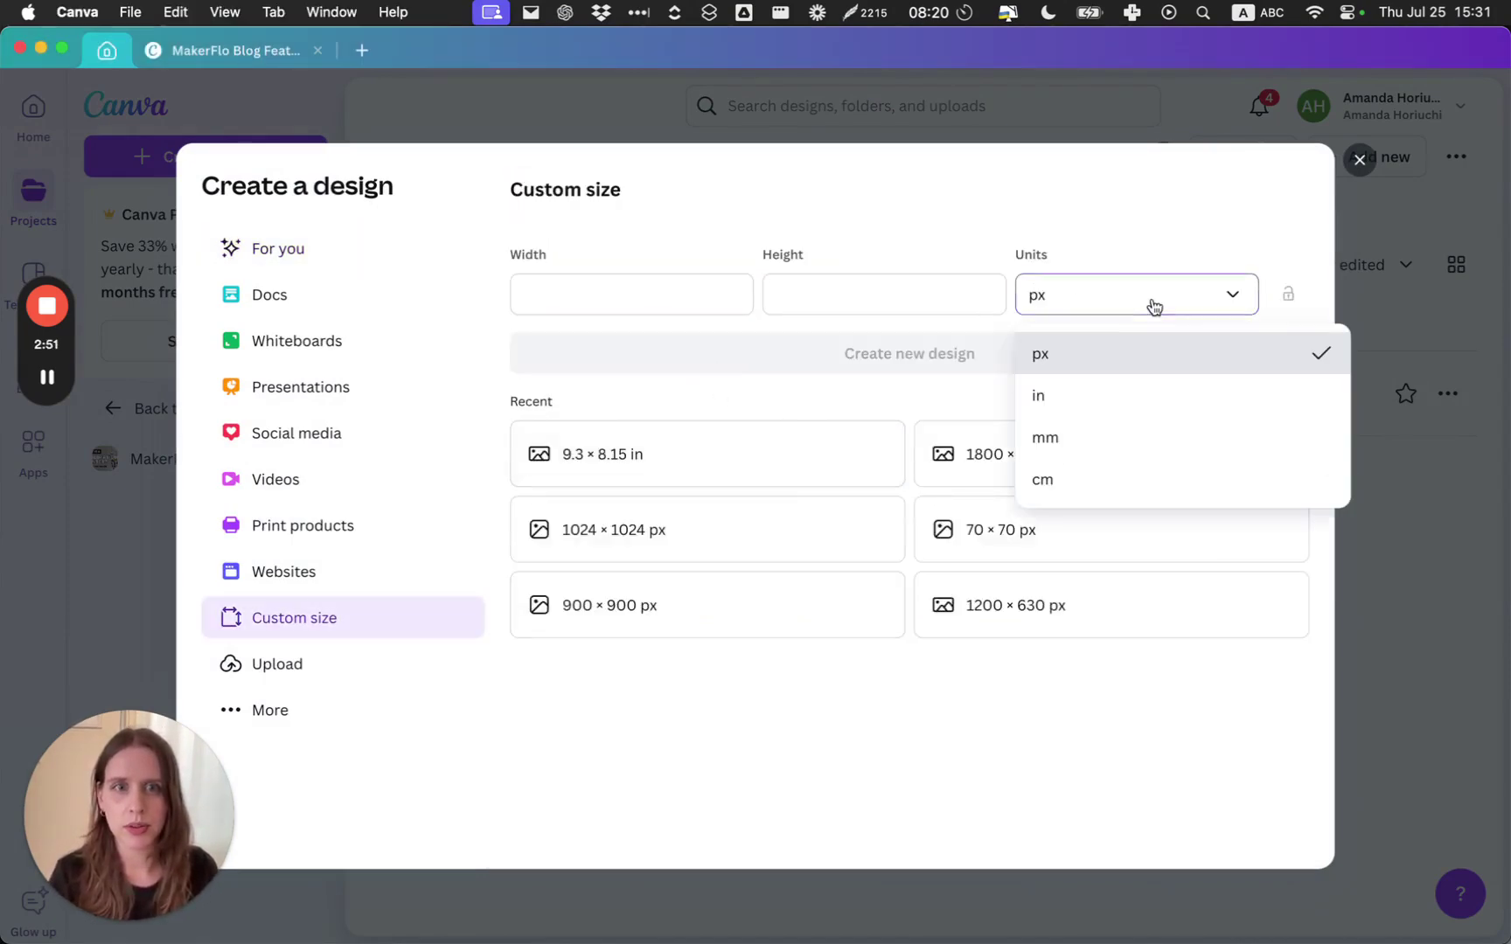
click(1045, 409)
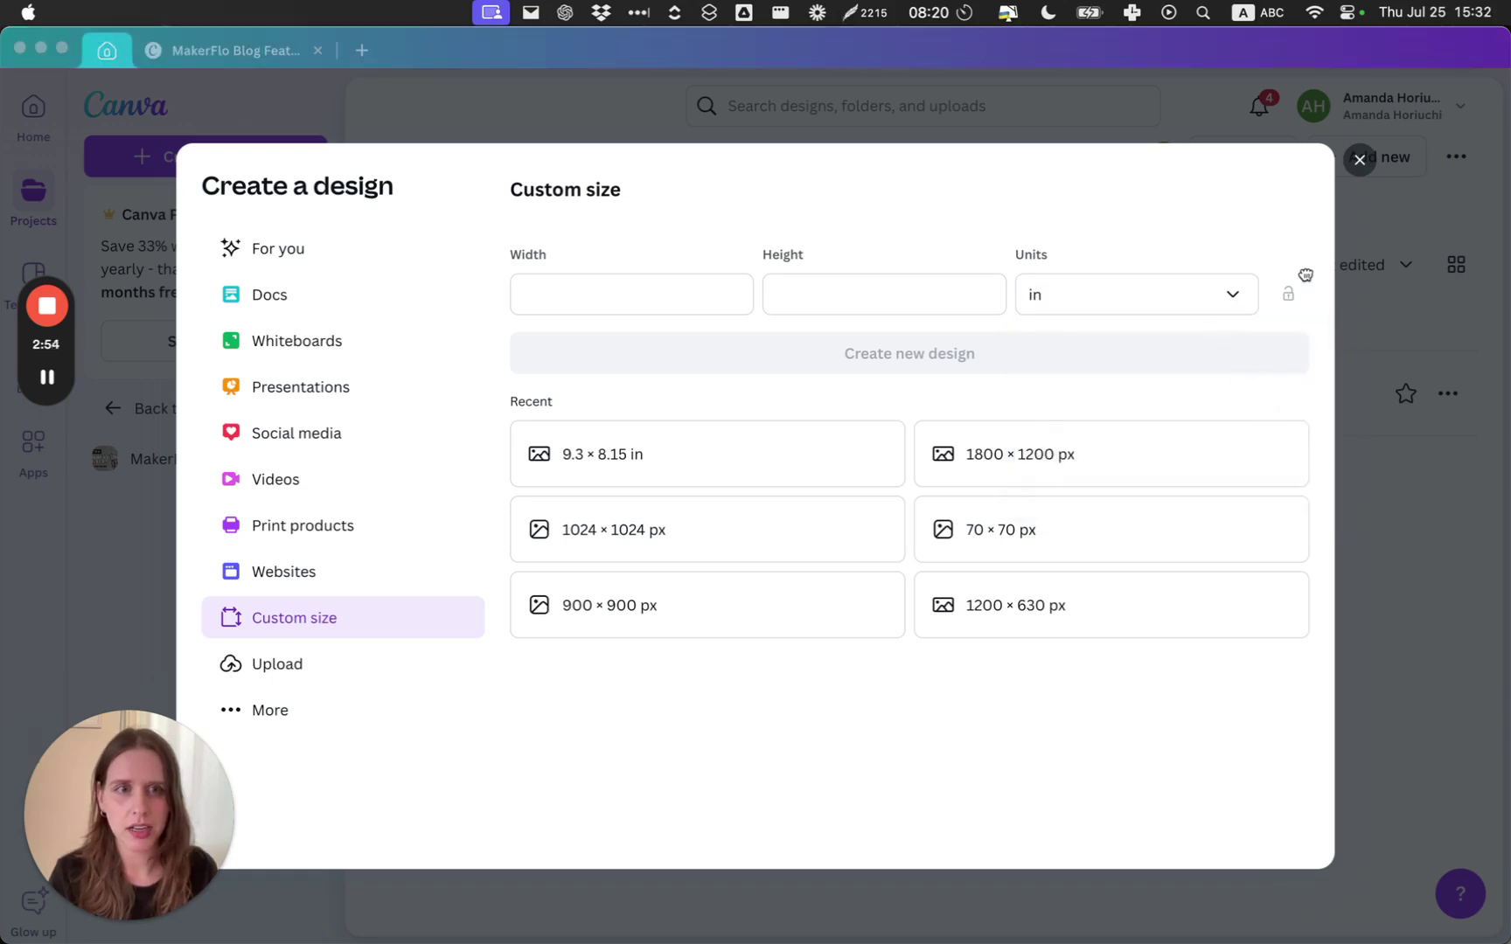
click(600, 288)
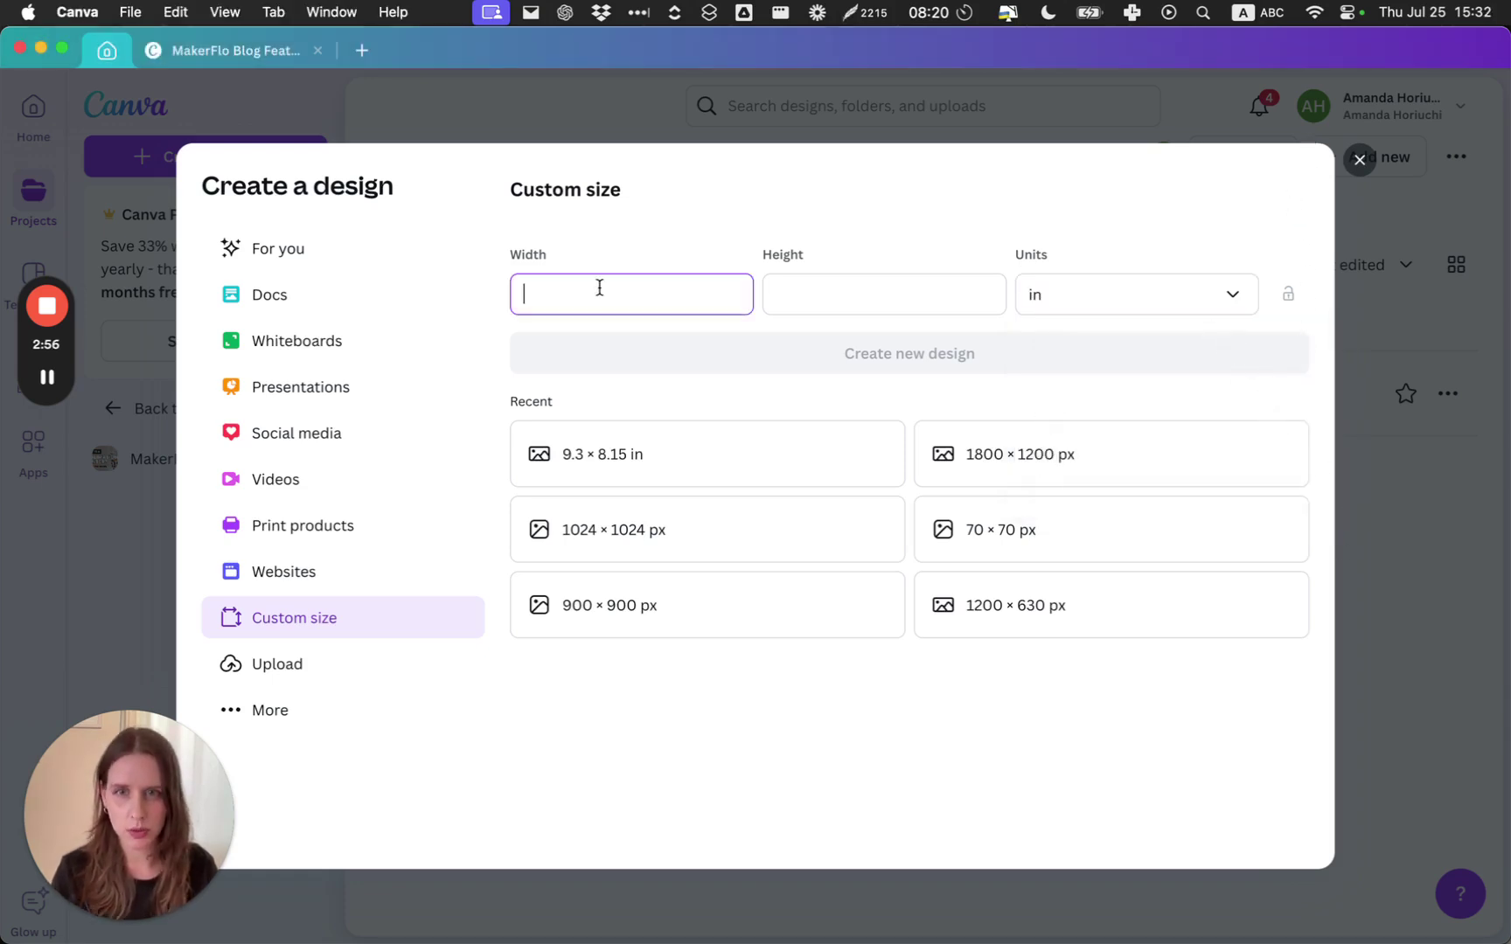
text(9.3)
key(Tab)
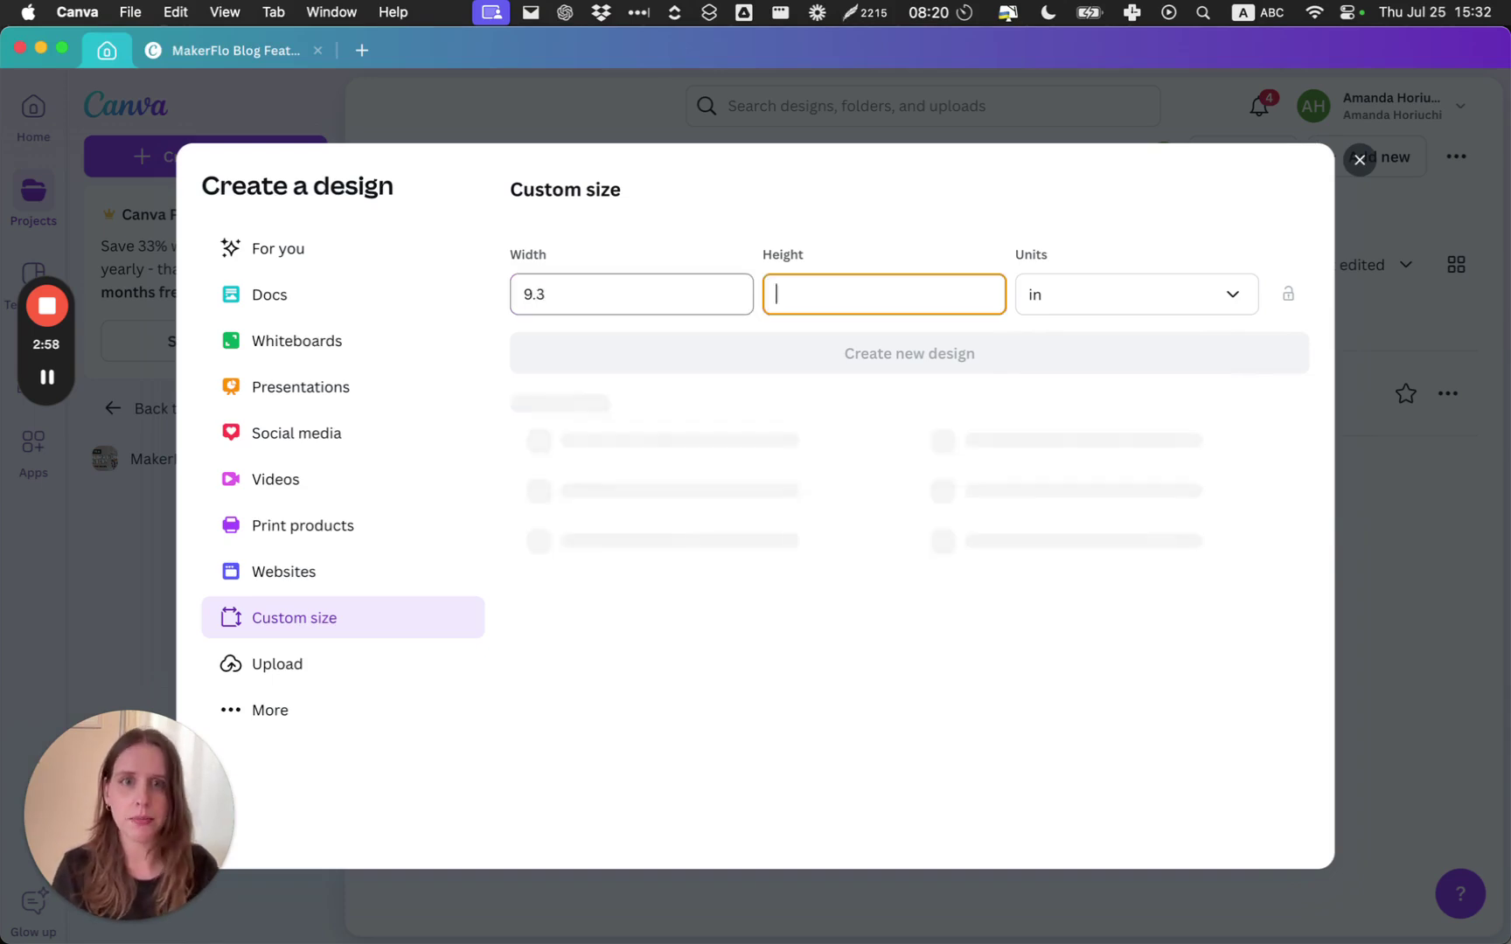
text(8.15)
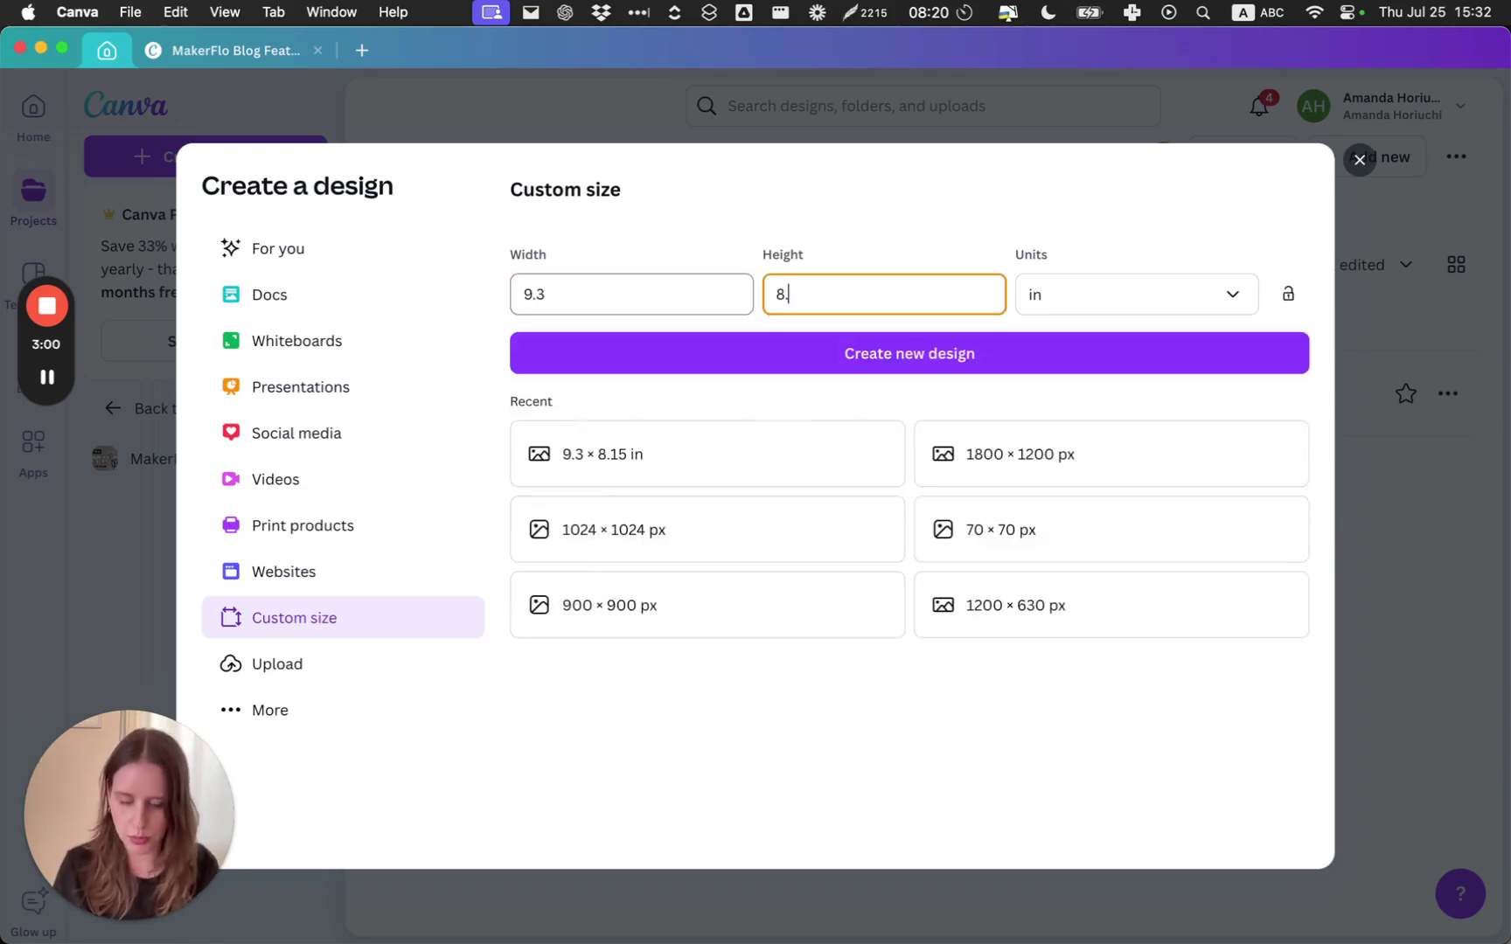
click(870, 374)
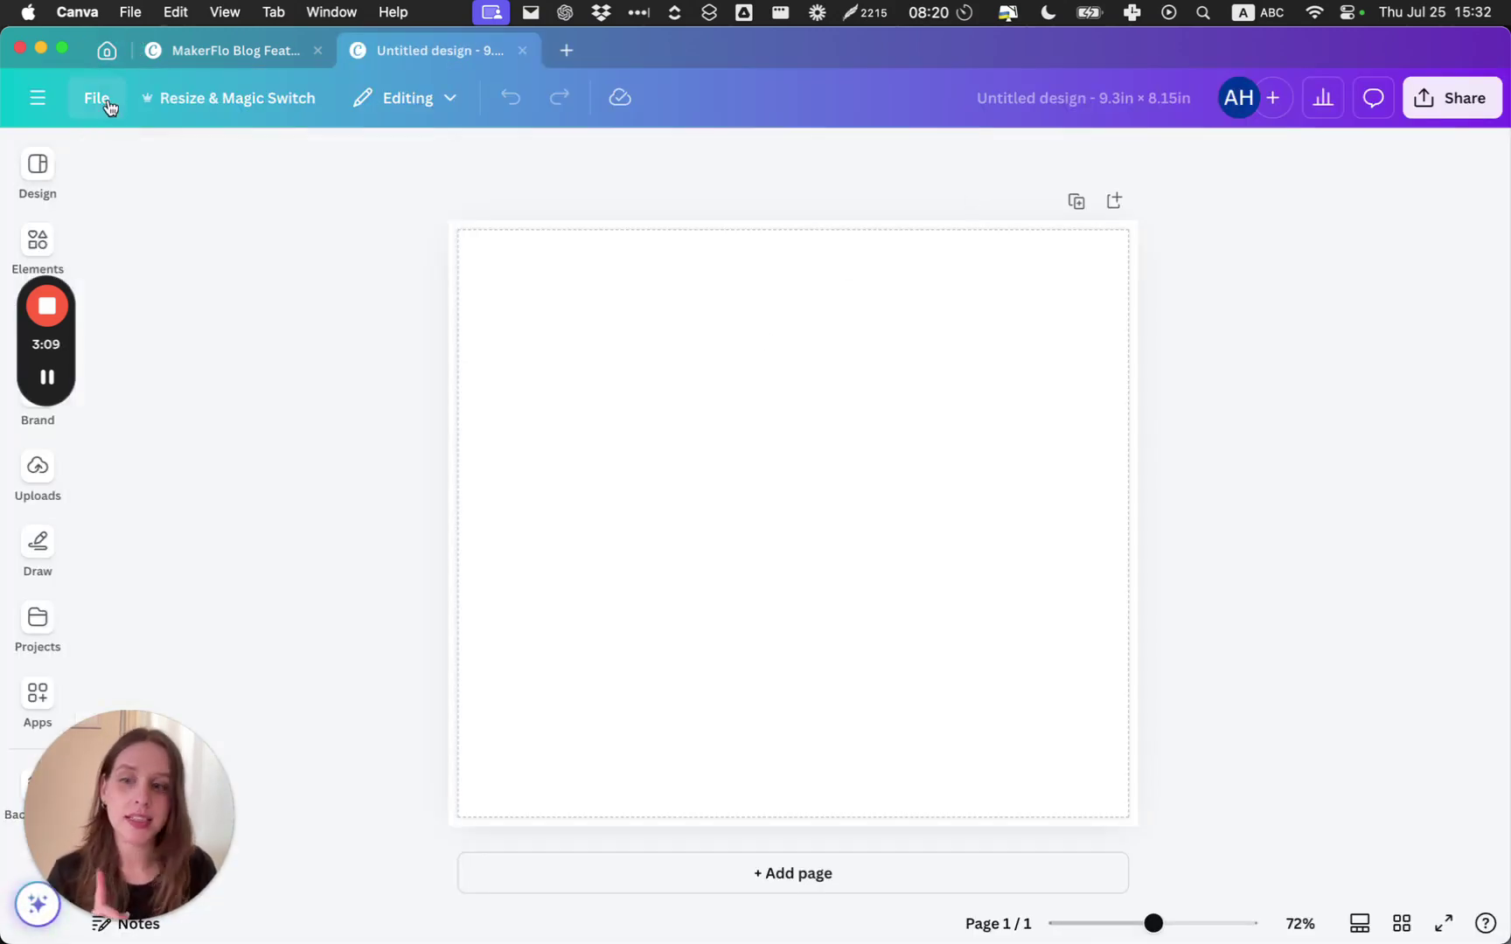
click(106, 103)
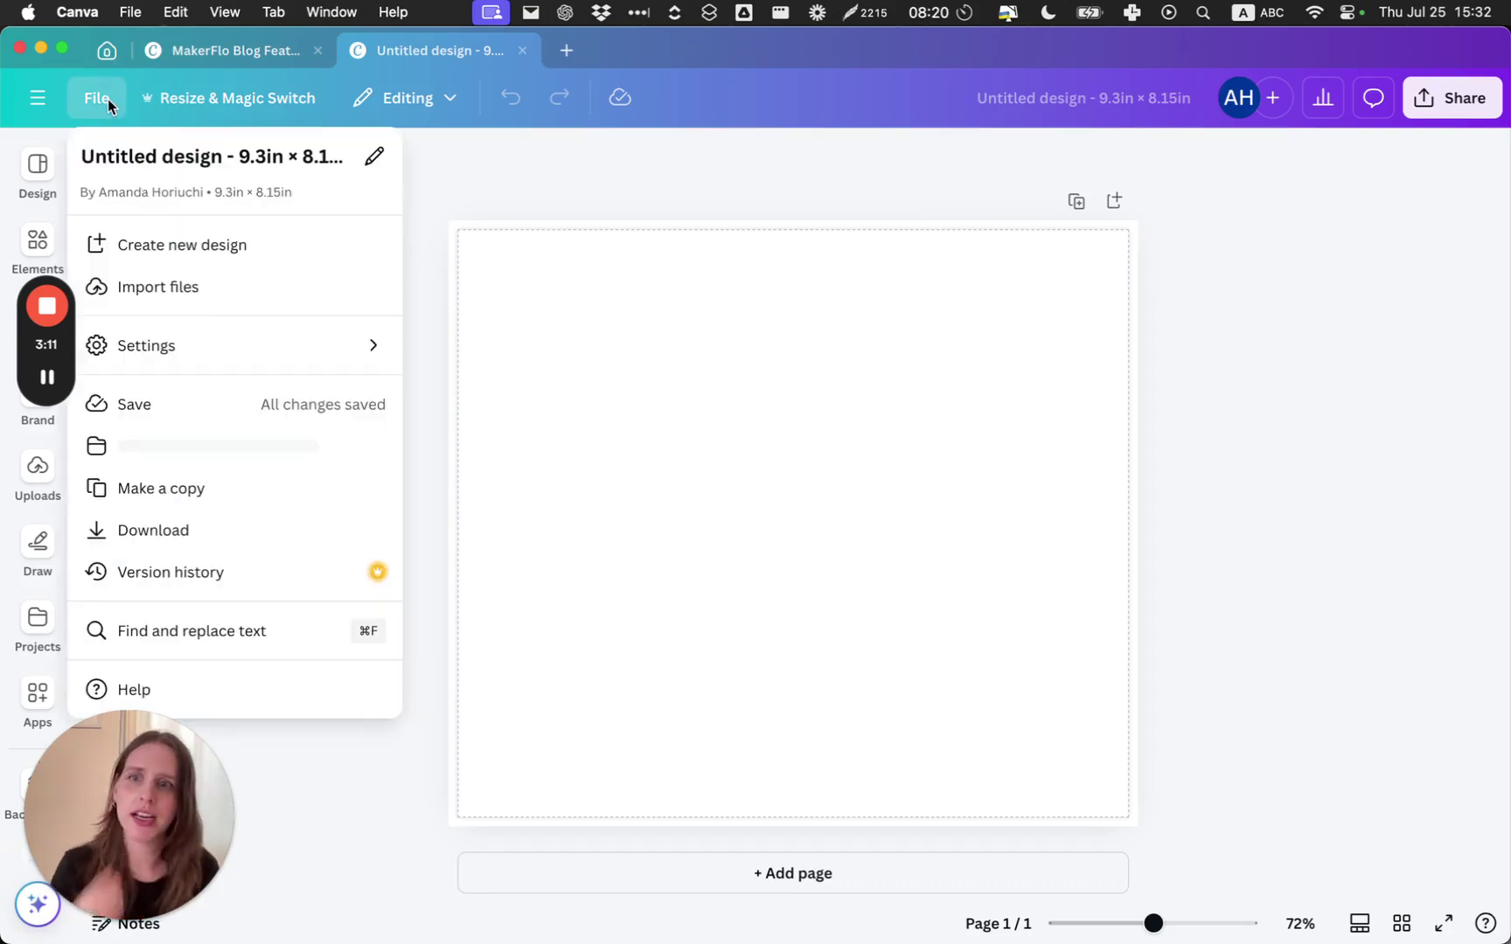
mouse_move(142, 343)
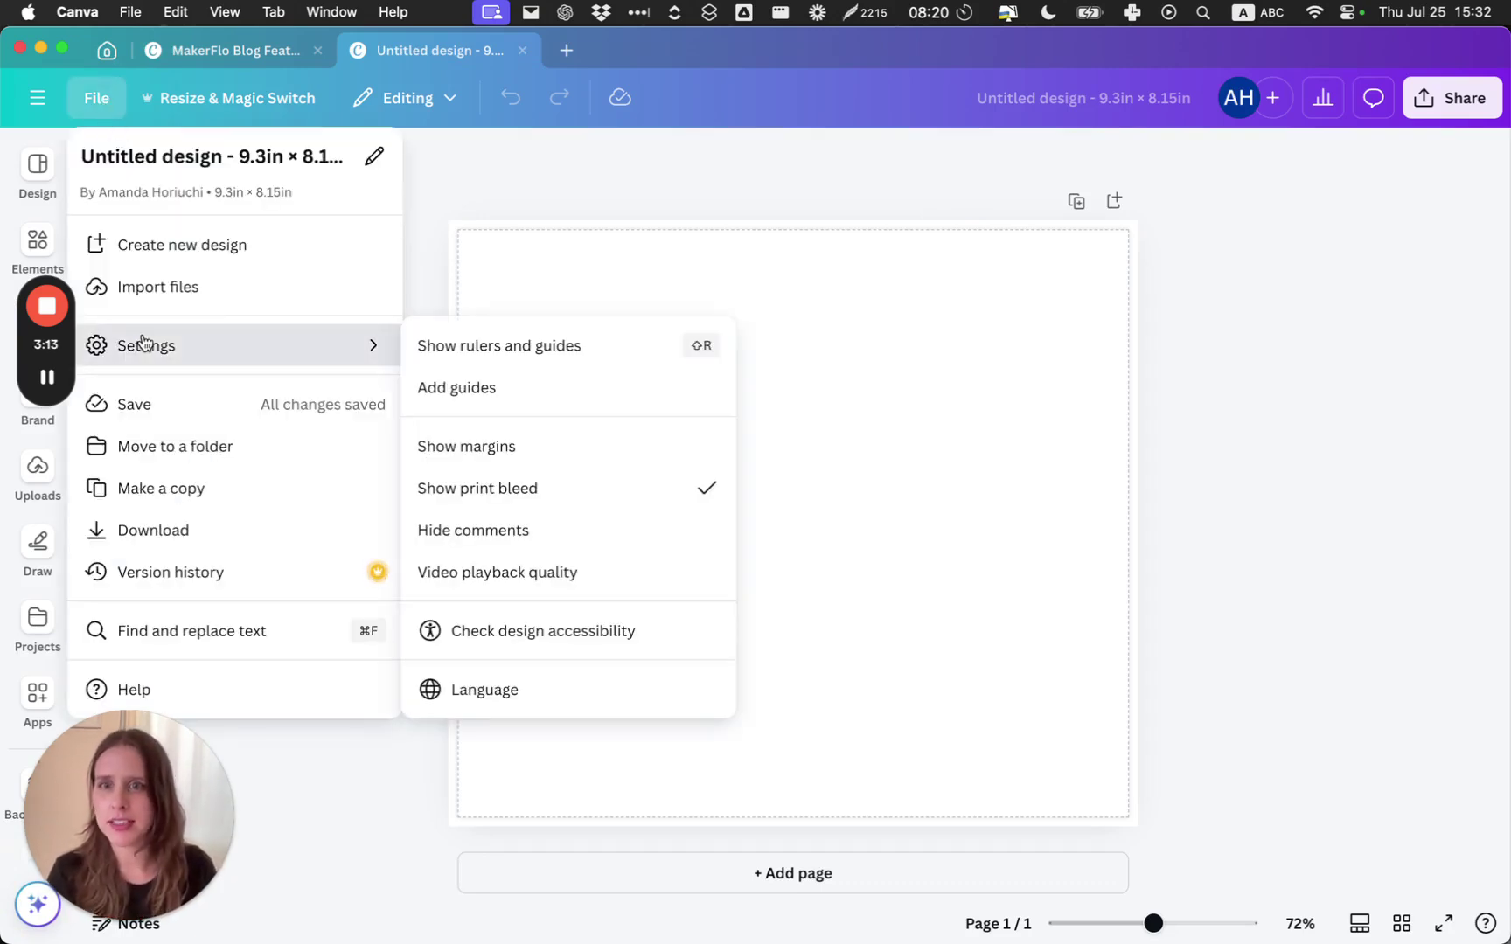
click(496, 499)
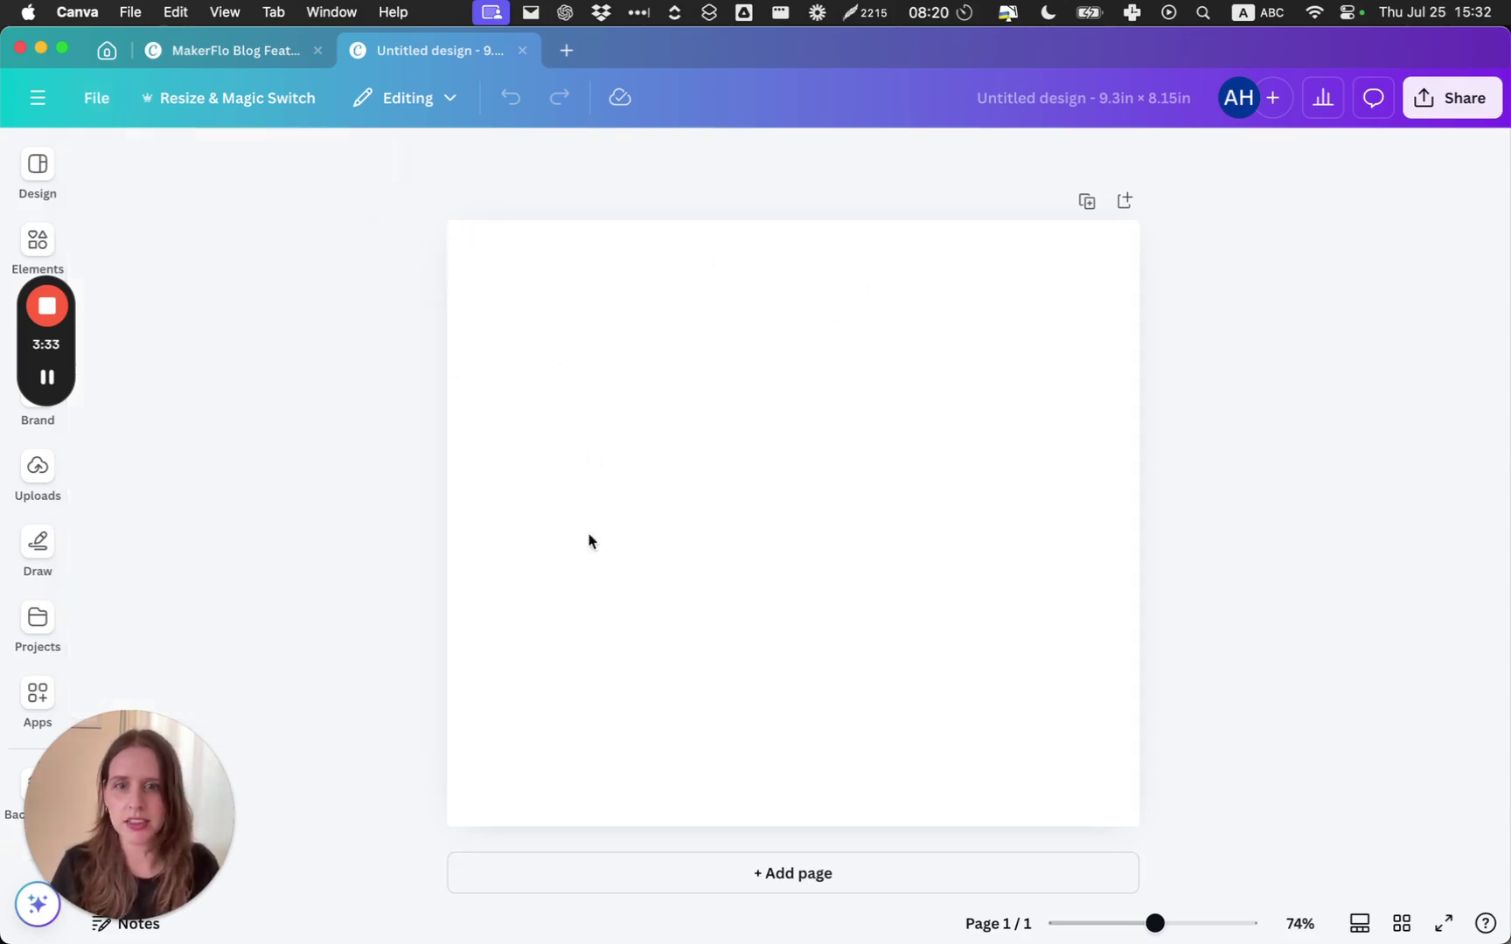
click(96, 97)
mouse_move(168, 345)
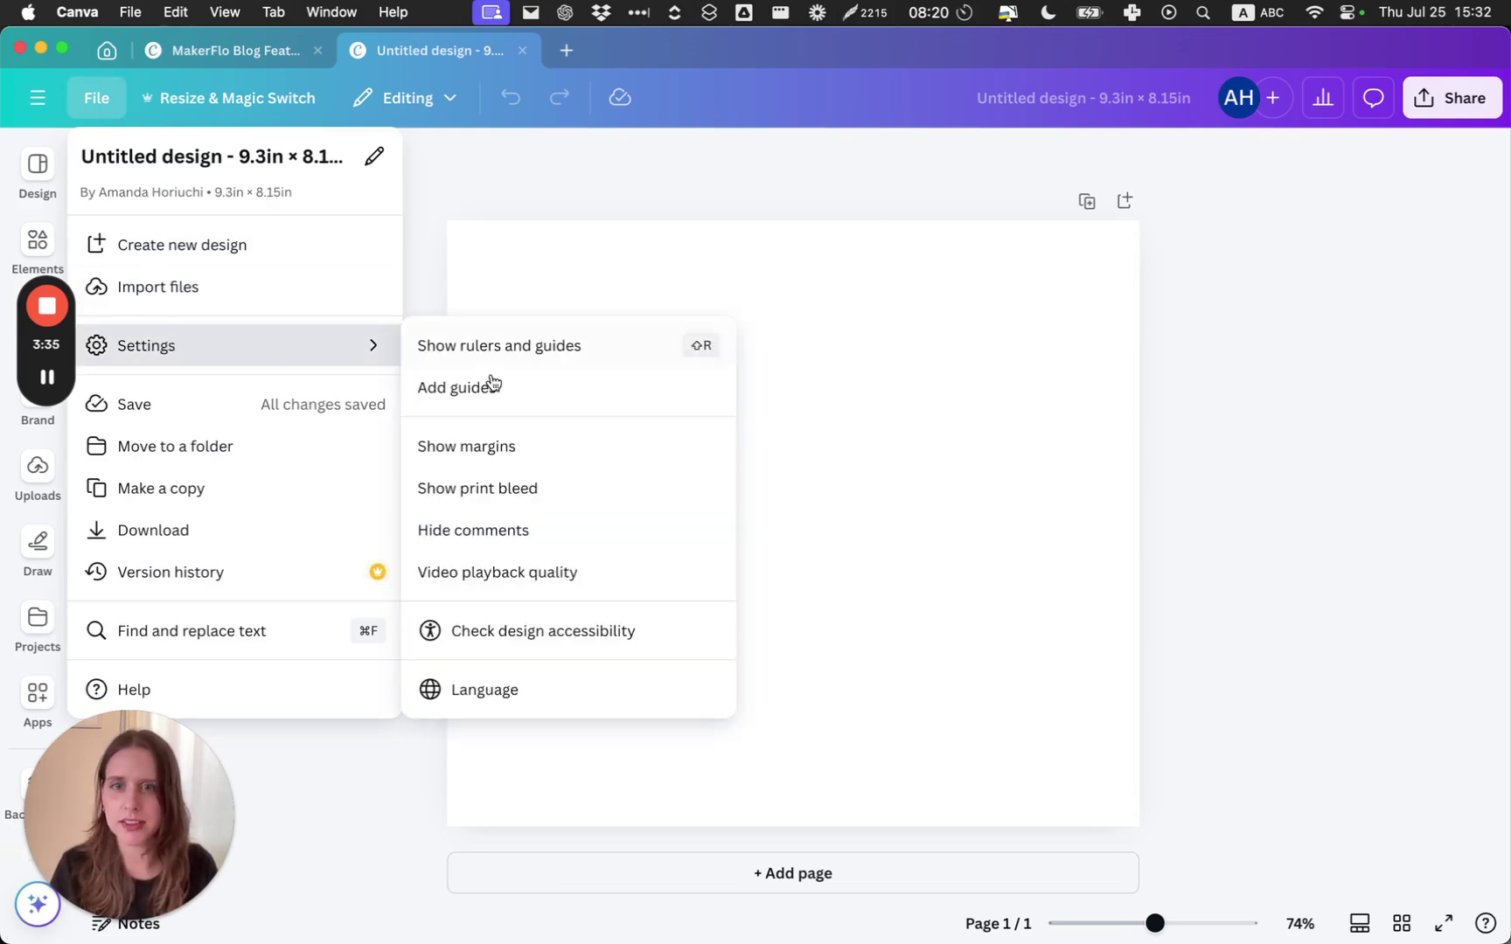
click(484, 489)
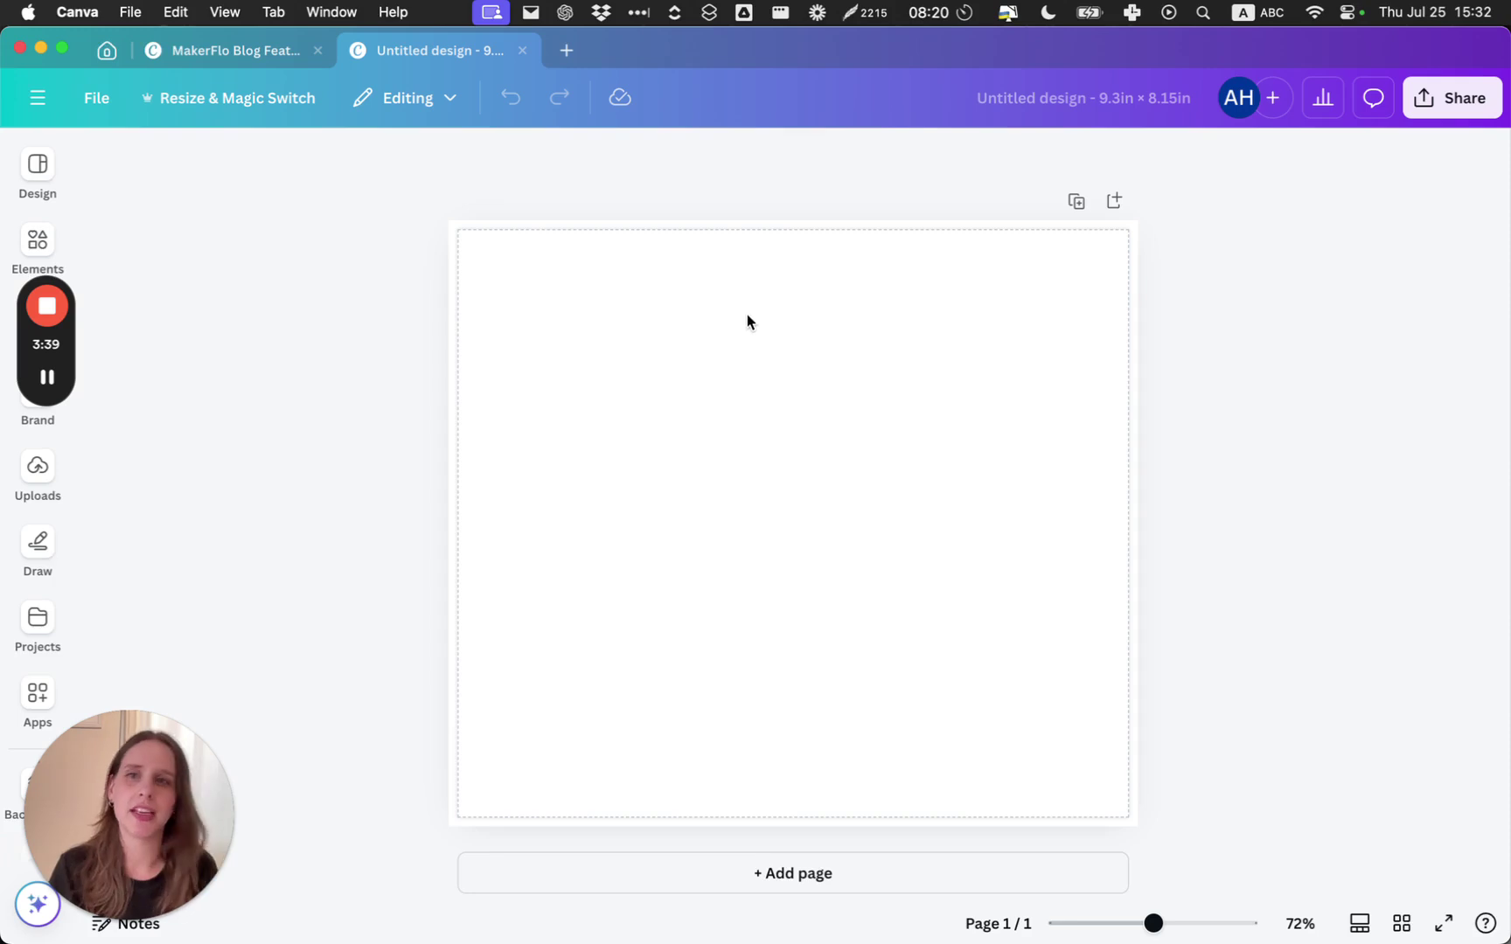
Retitle the untitled design 'MakerFlo 20oz Skinny Tumbler Template'
click(1089, 96)
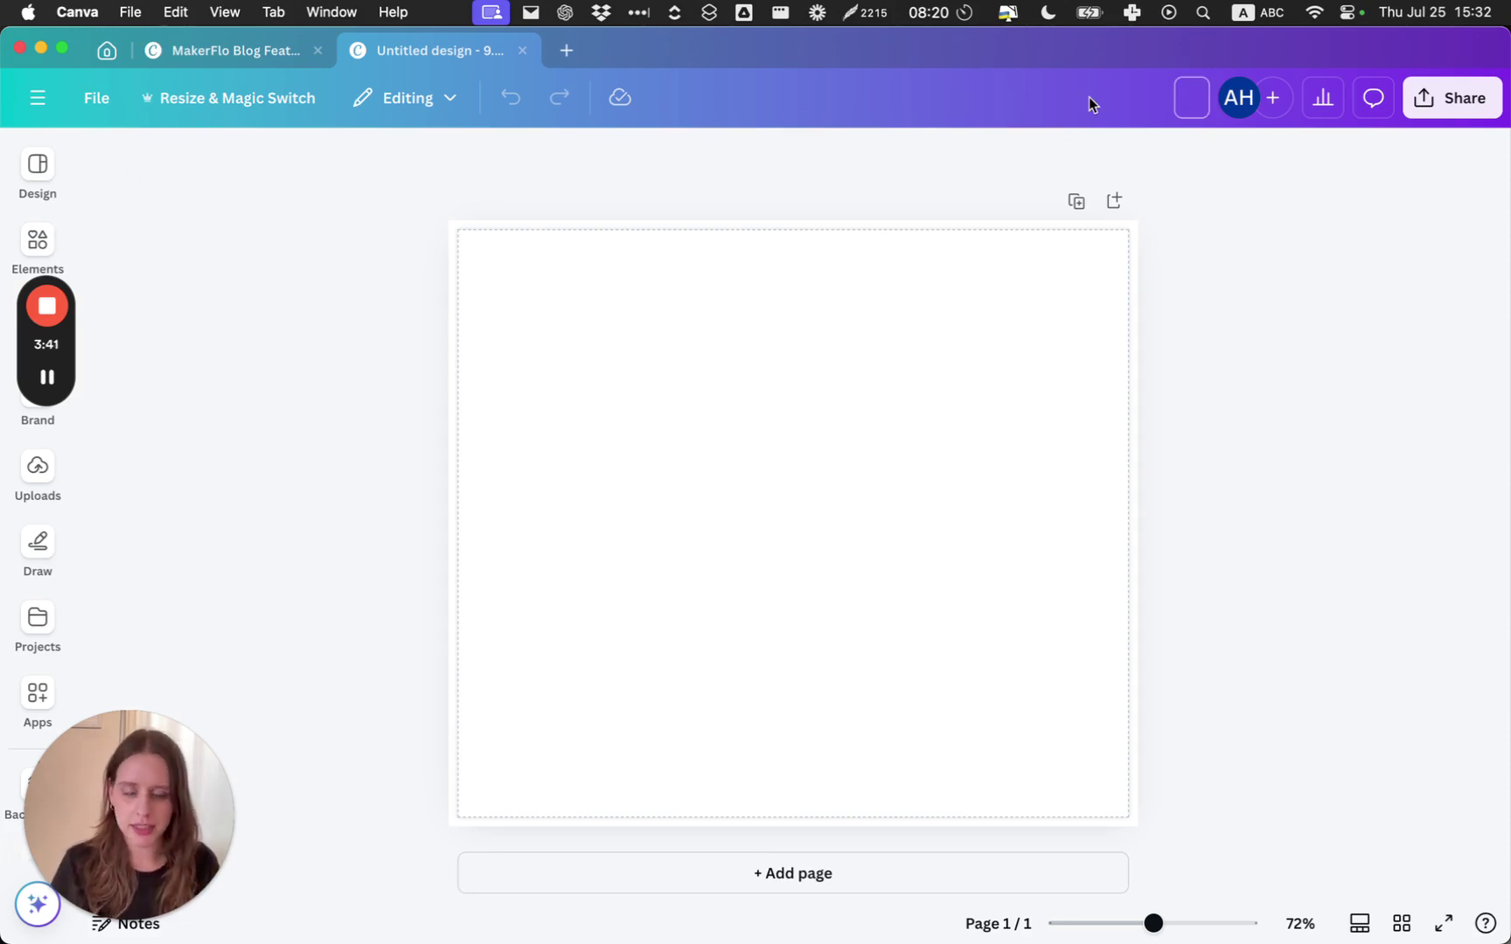
text(MakerF)
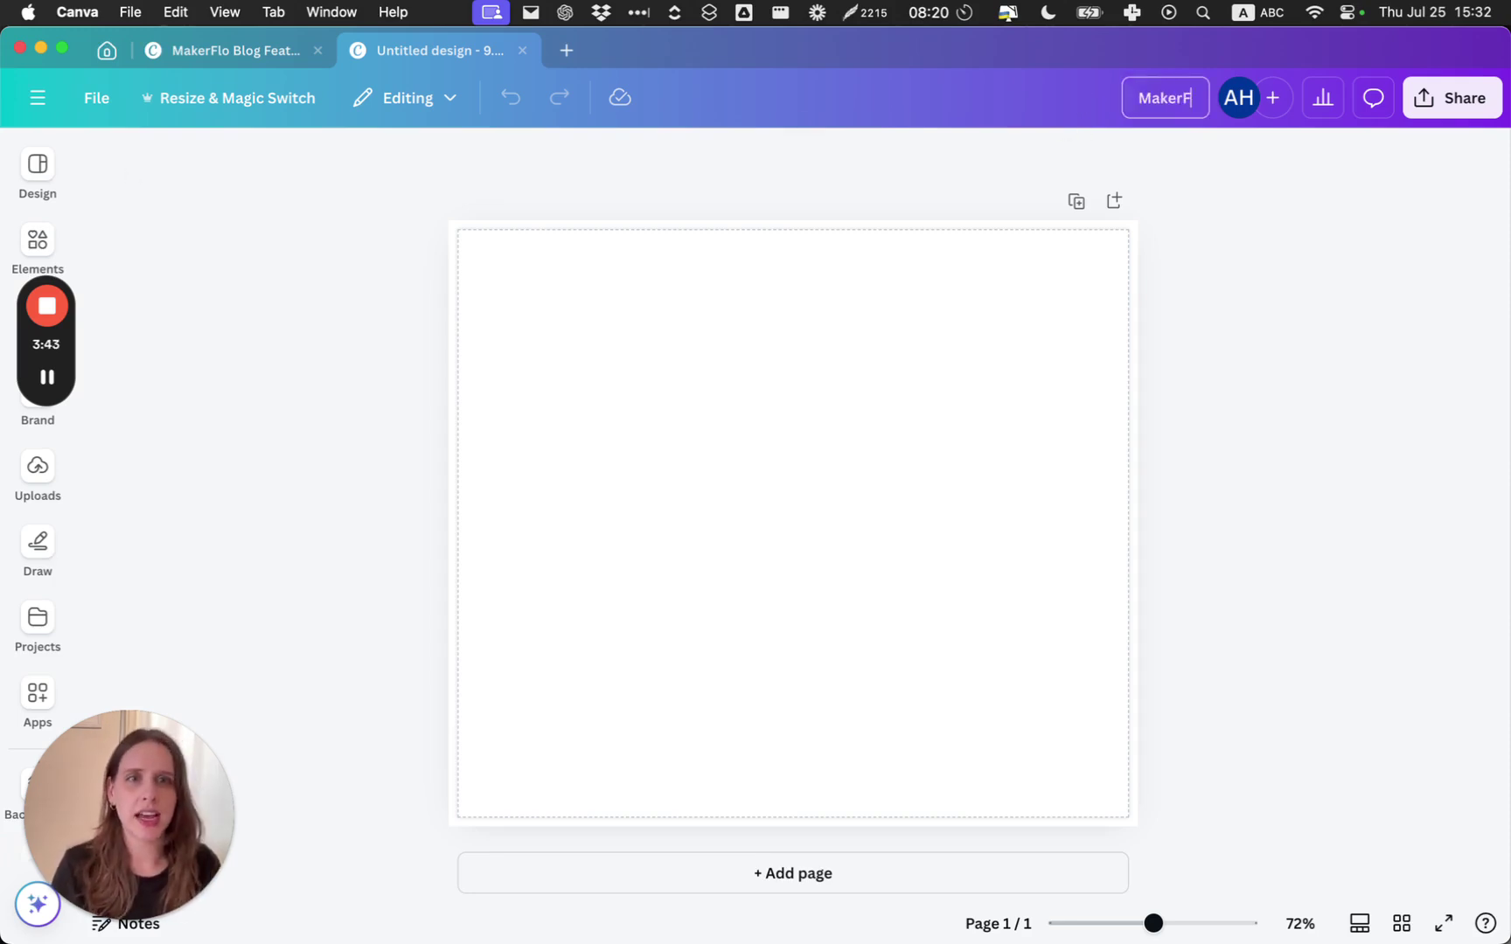
text(lo 20oz)
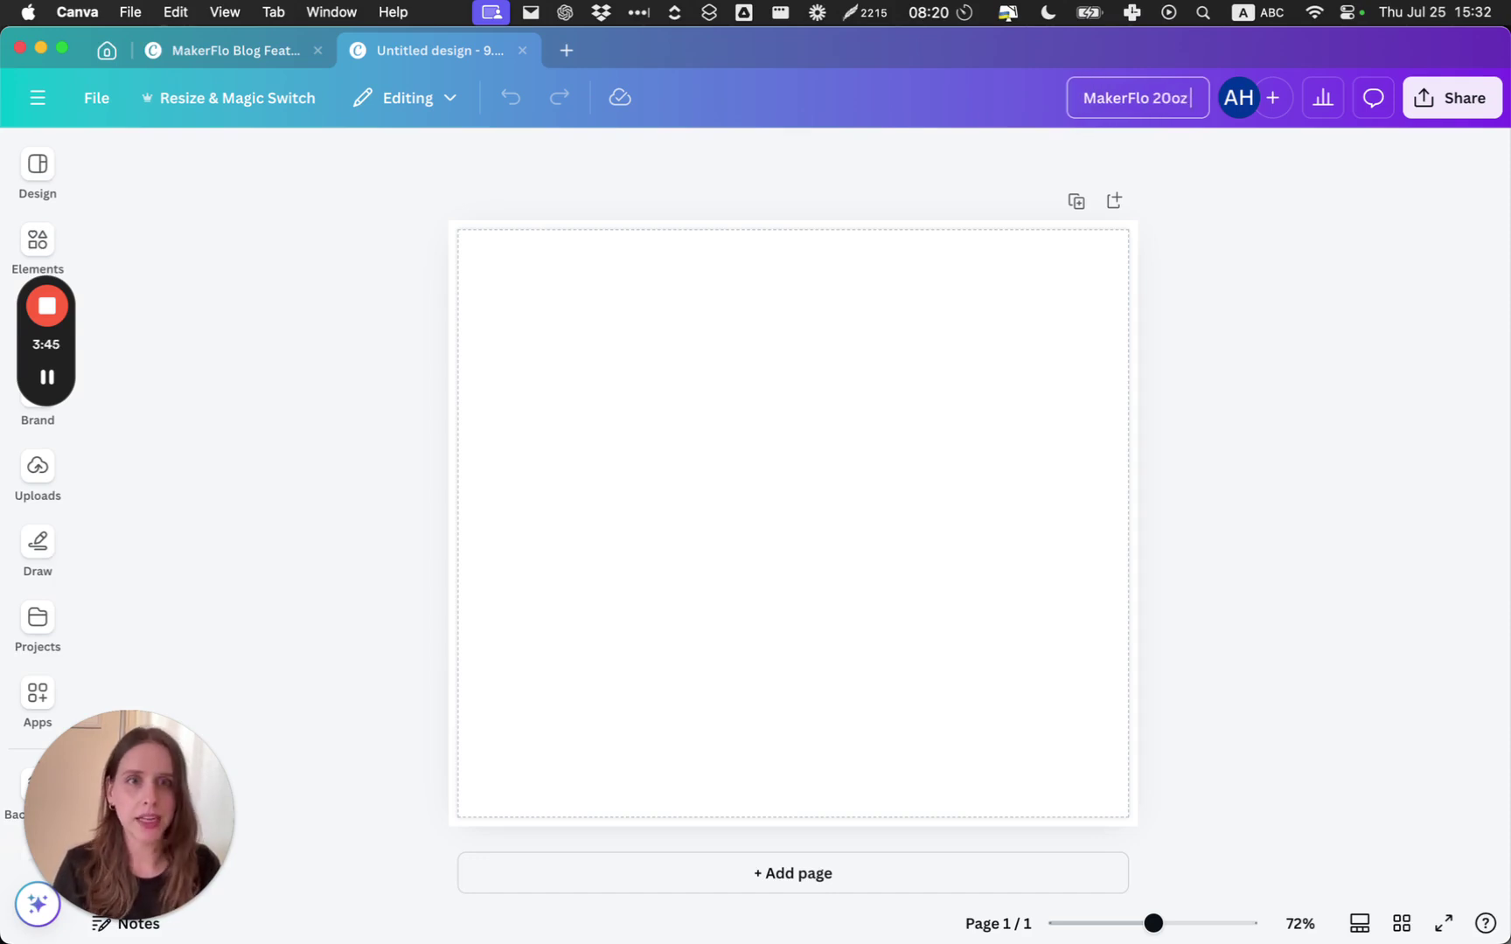
text( Skinny Tumbler Temp)
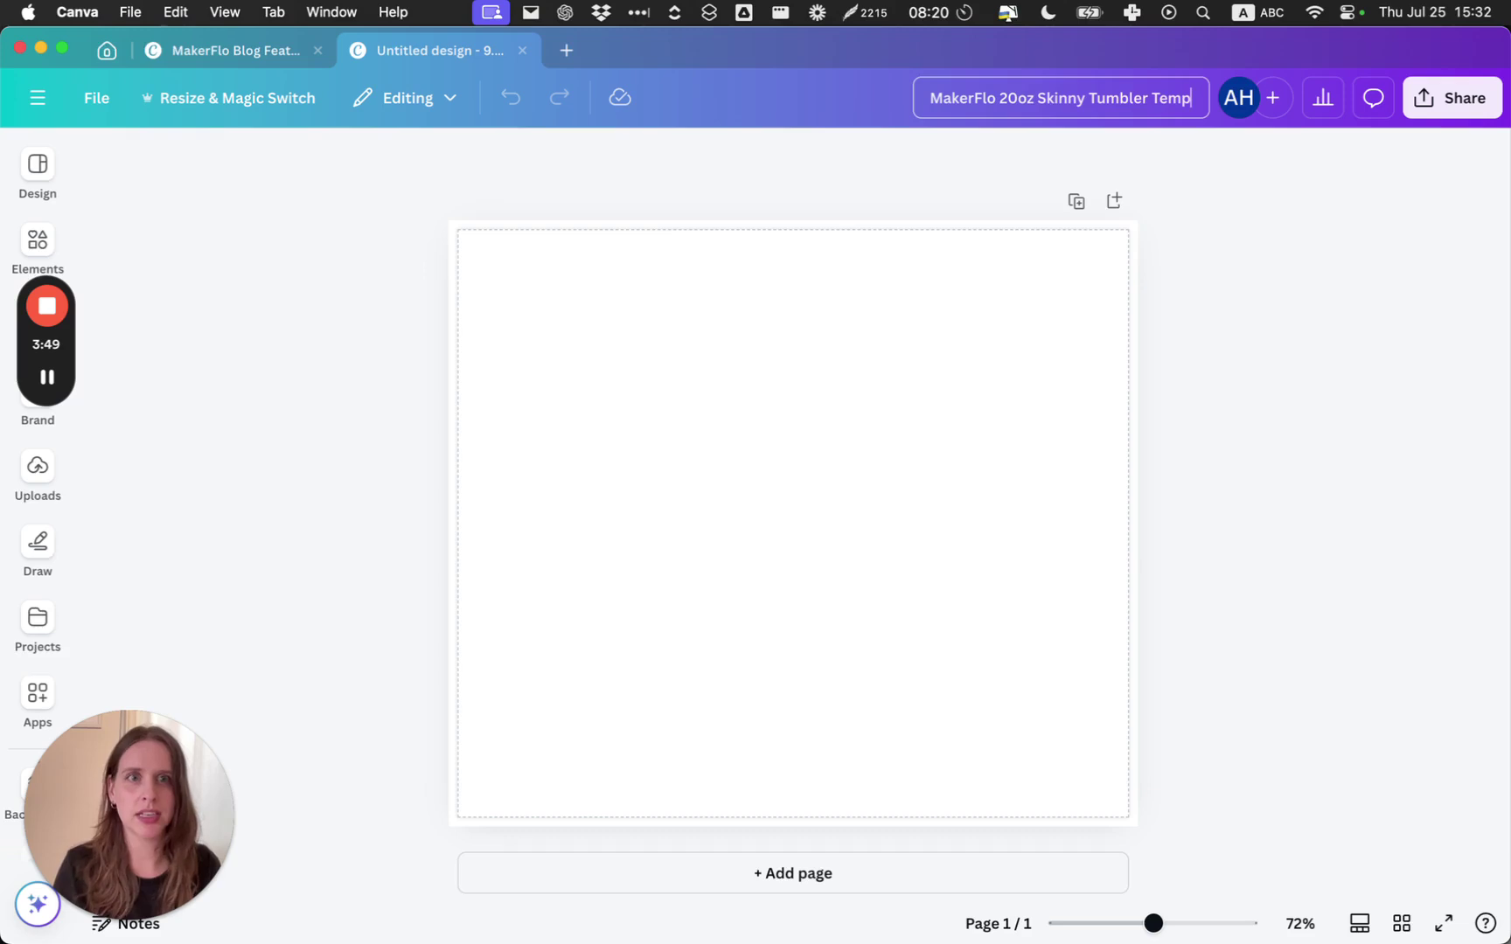
text(late)
key(Return)
click(1347, 213)
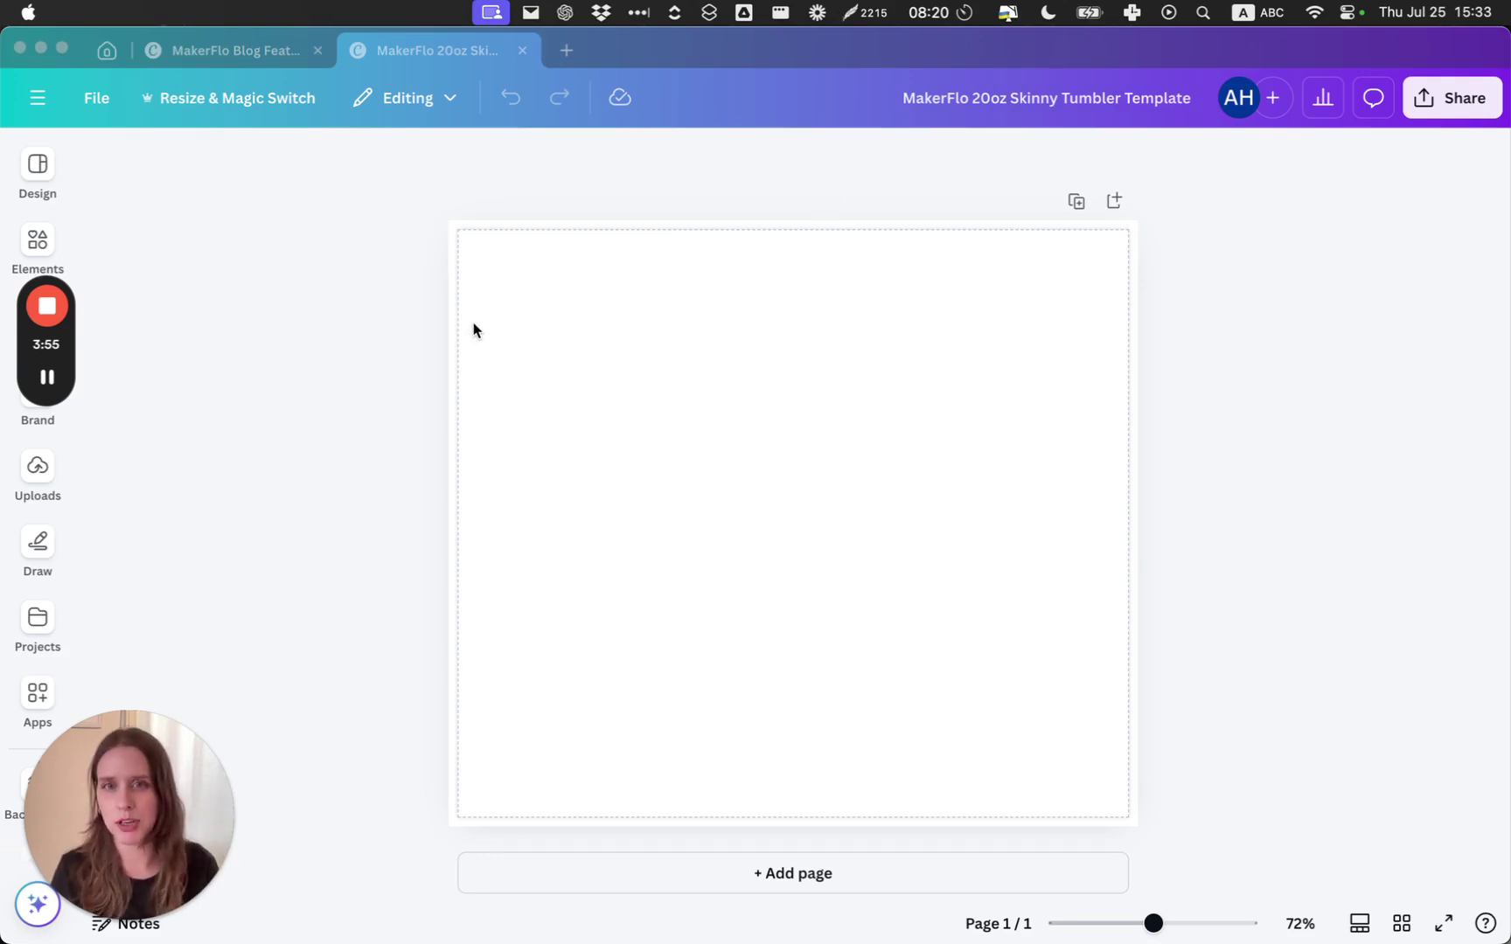
Duplicate the tumbler template with File > Make a copy
click(295, 187)
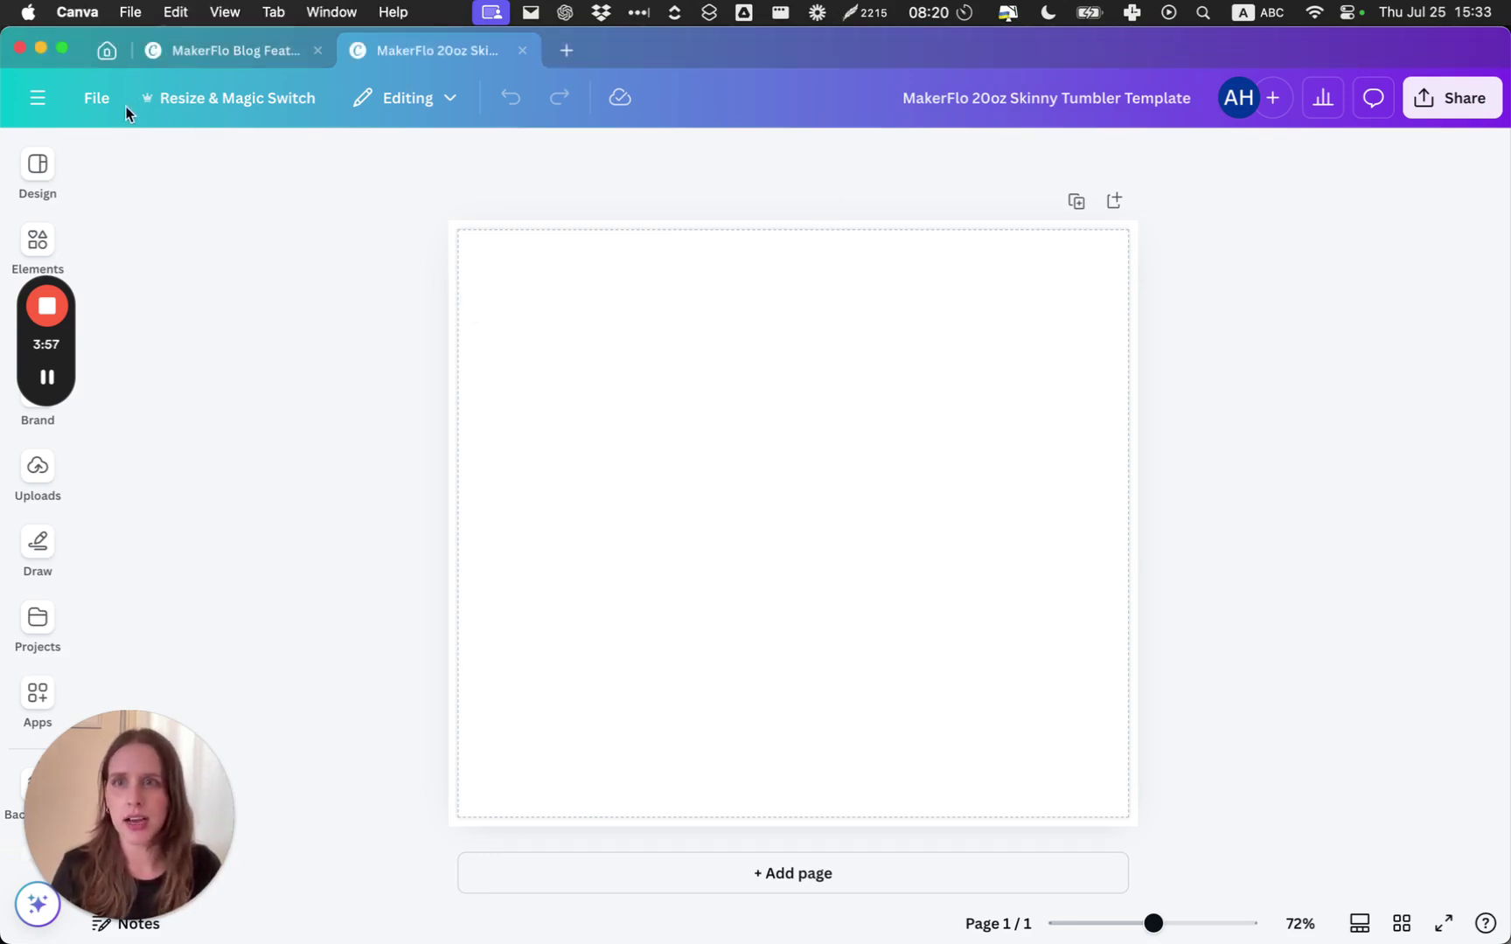
click(101, 99)
click(193, 485)
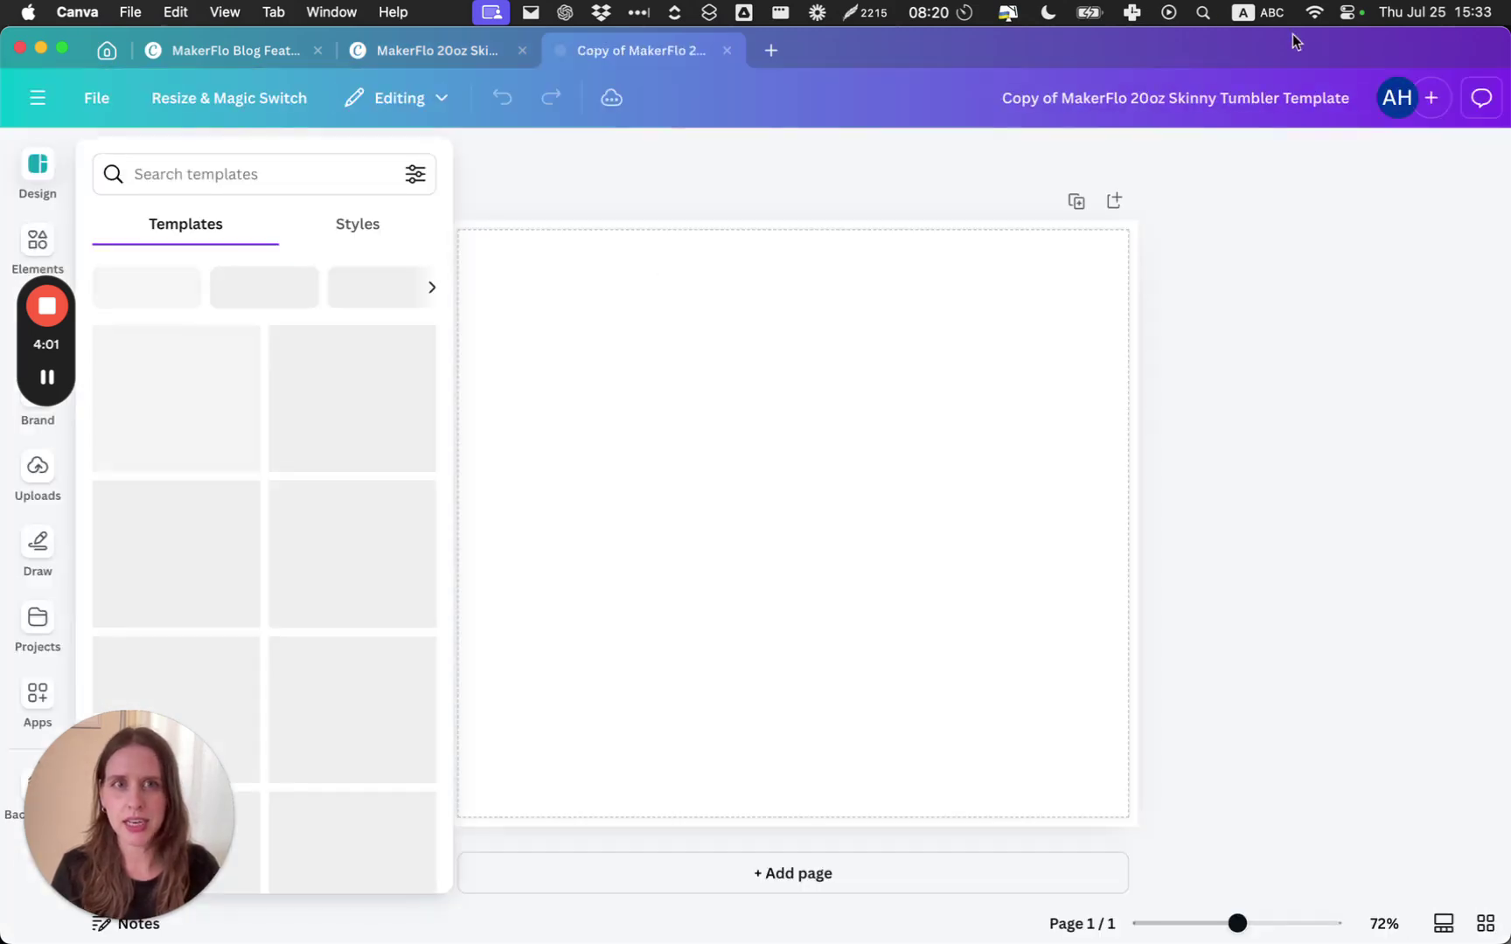
Title the copied design 'My Dog Tumbler Design'
click(1206, 95)
text(My)
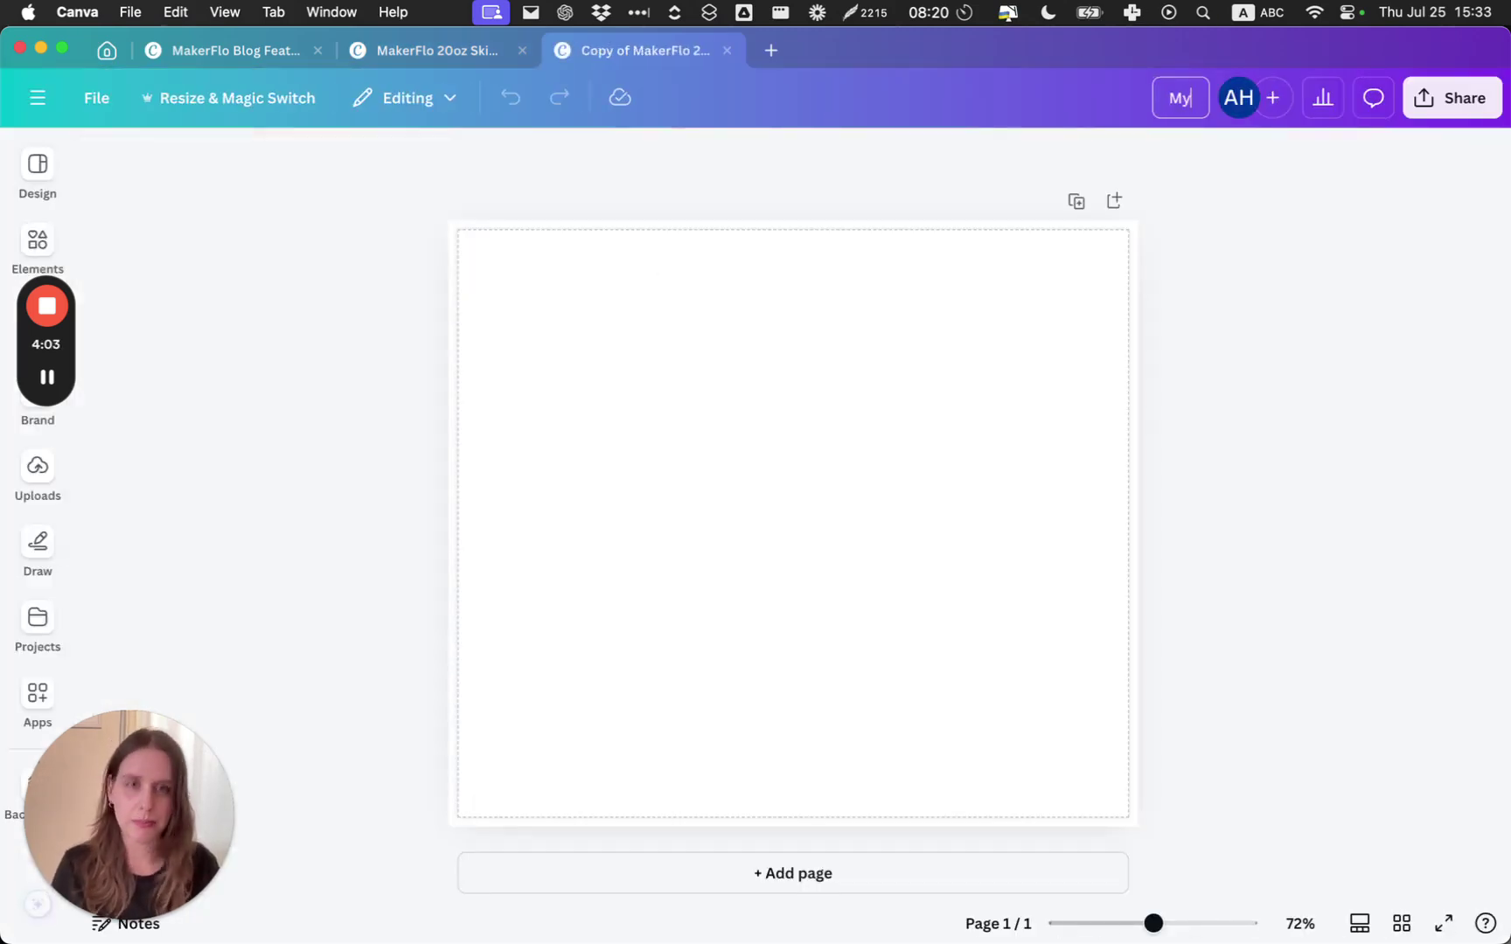
text( Dog Tumbler Design)
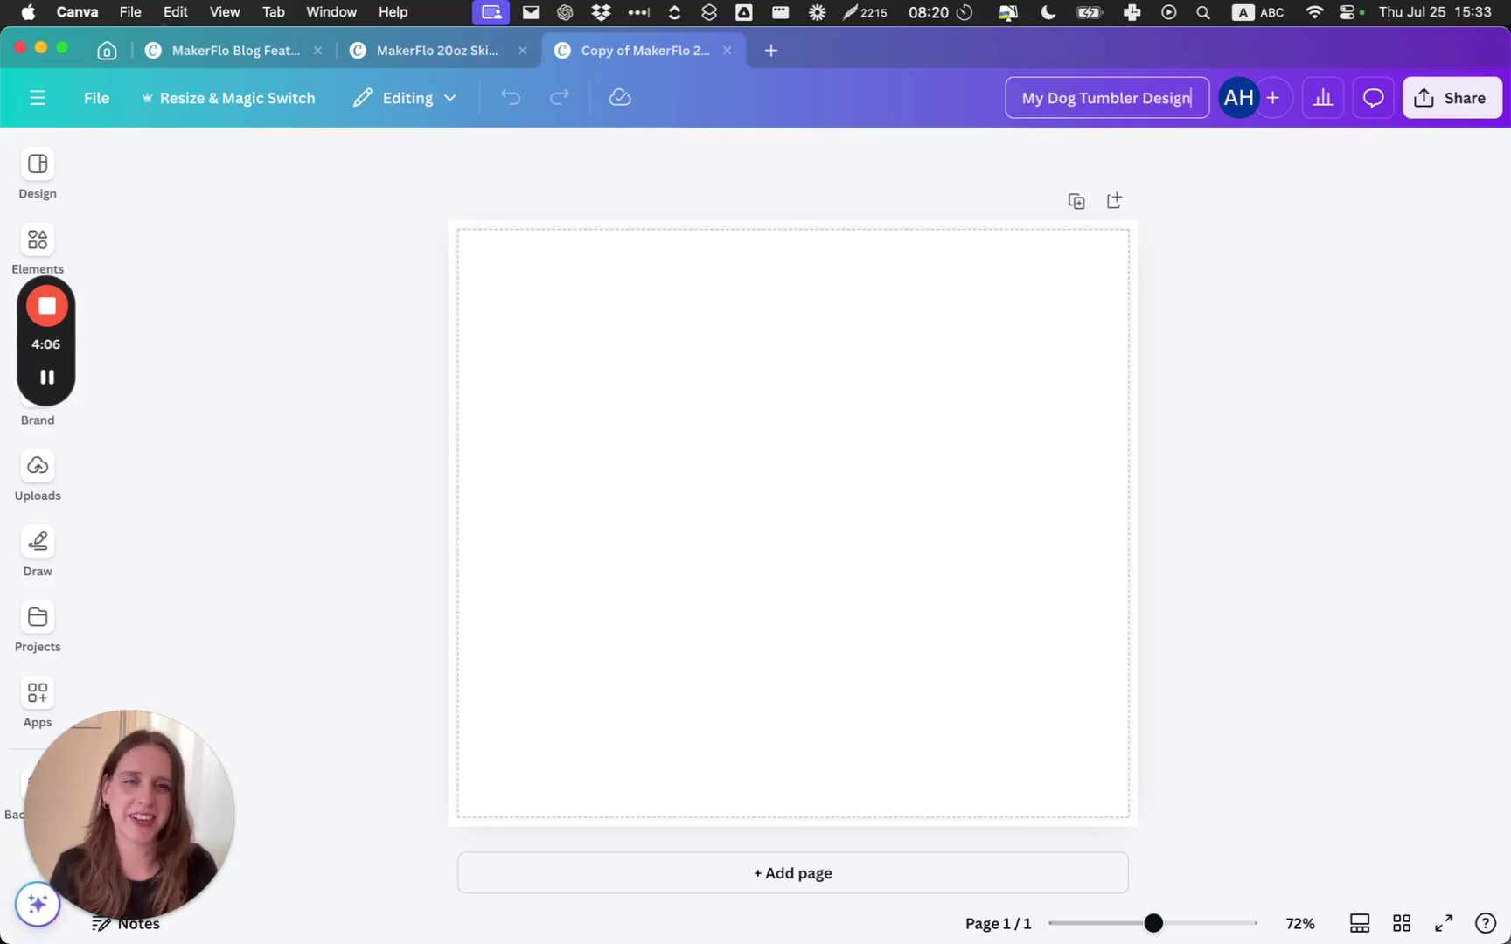
key(Return)
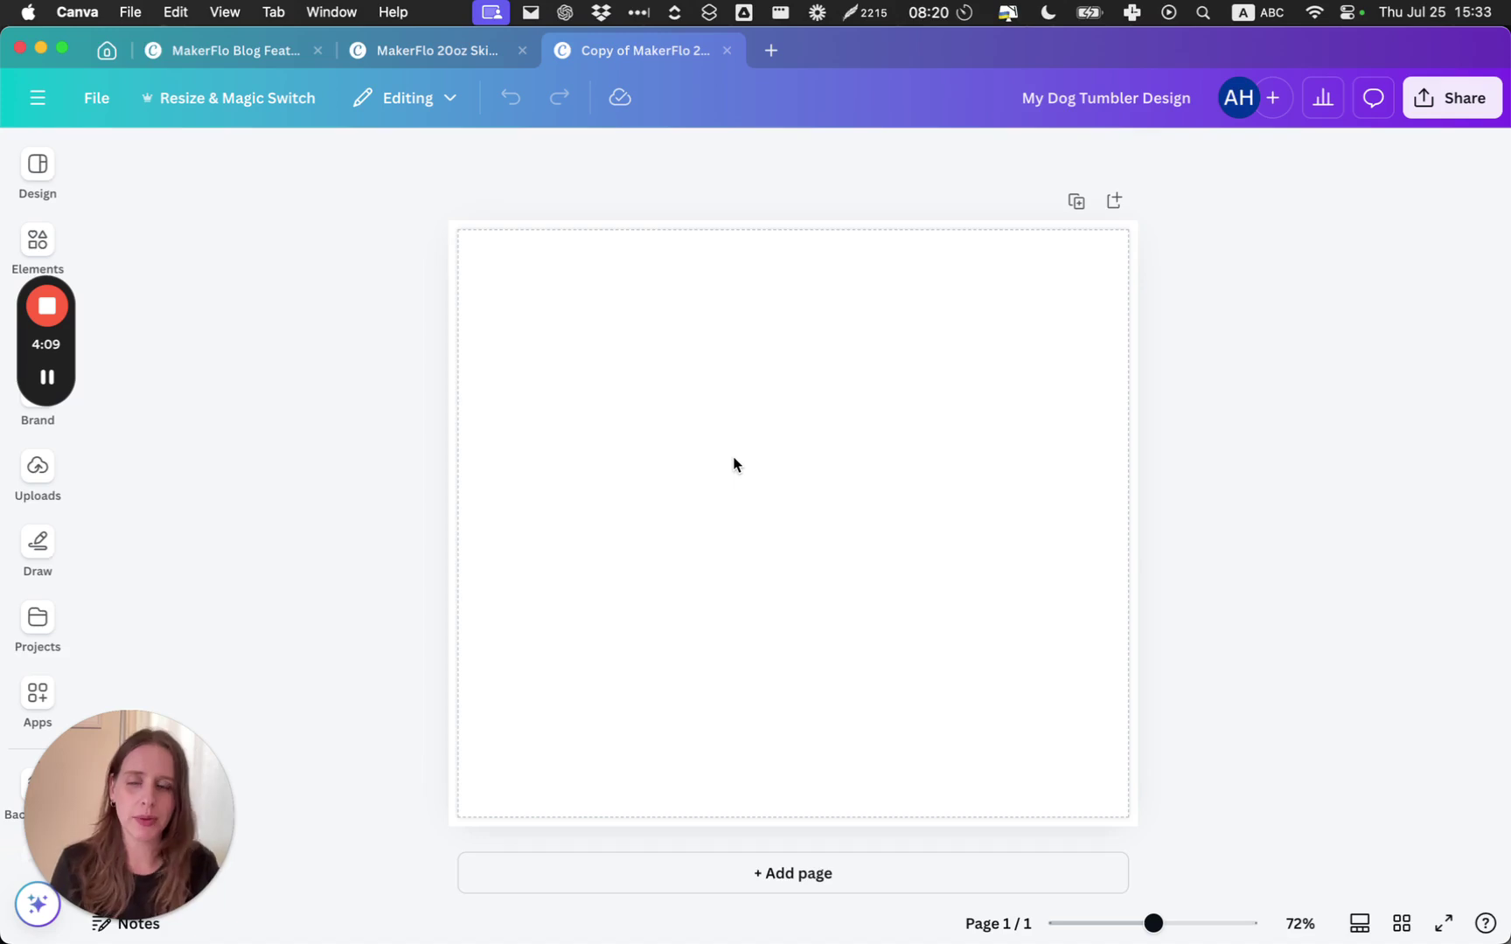
Search the Elements library for paw print backgrounds
drag(45, 271, 203, 263)
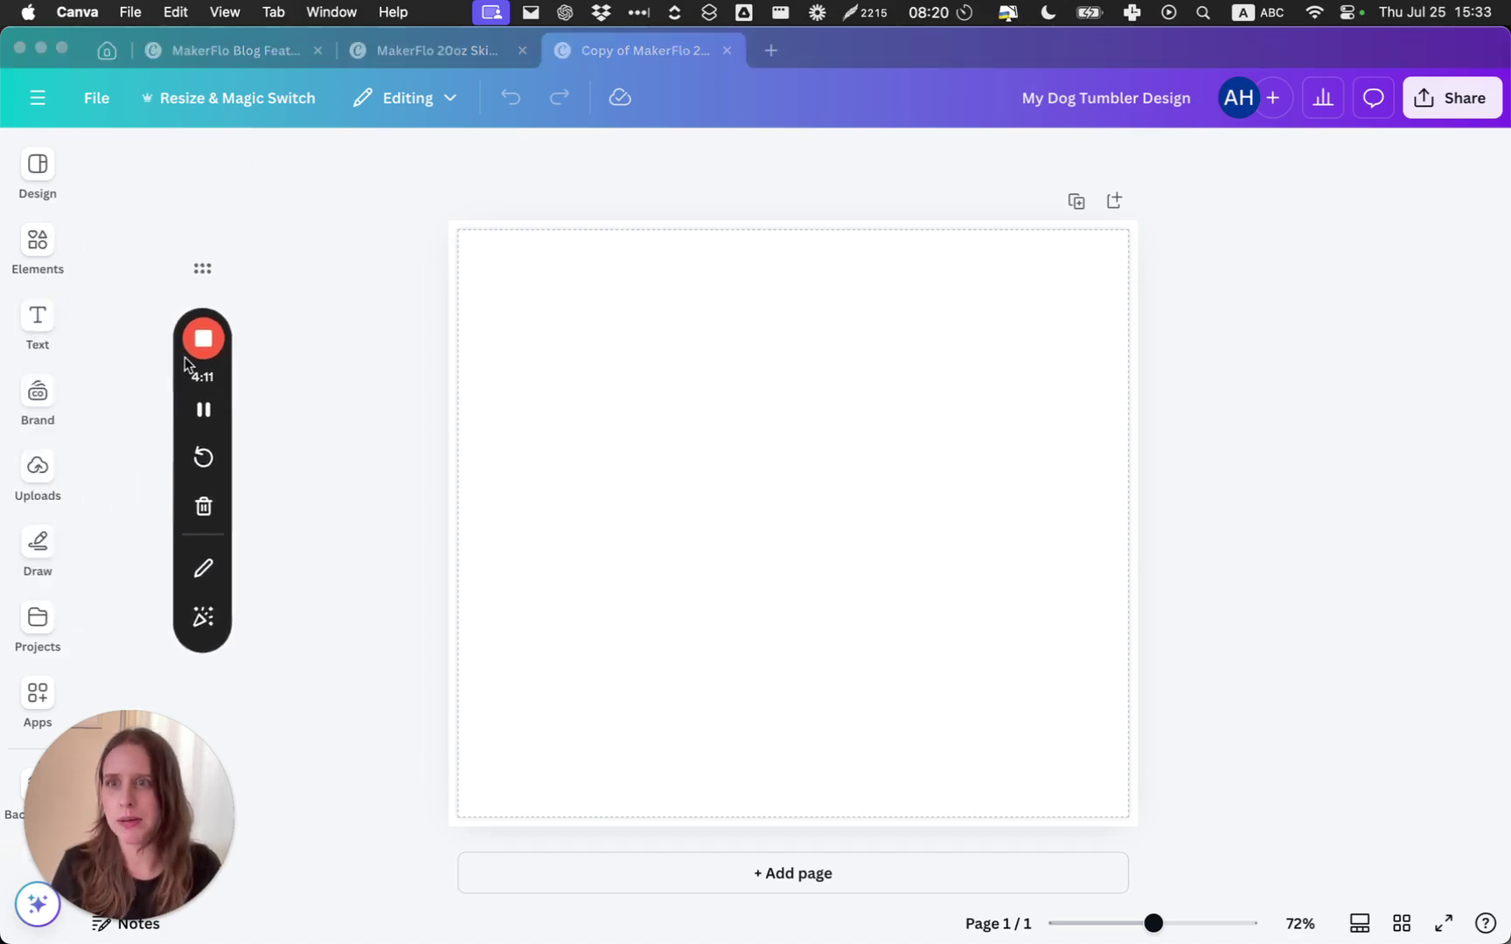
click(39, 245)
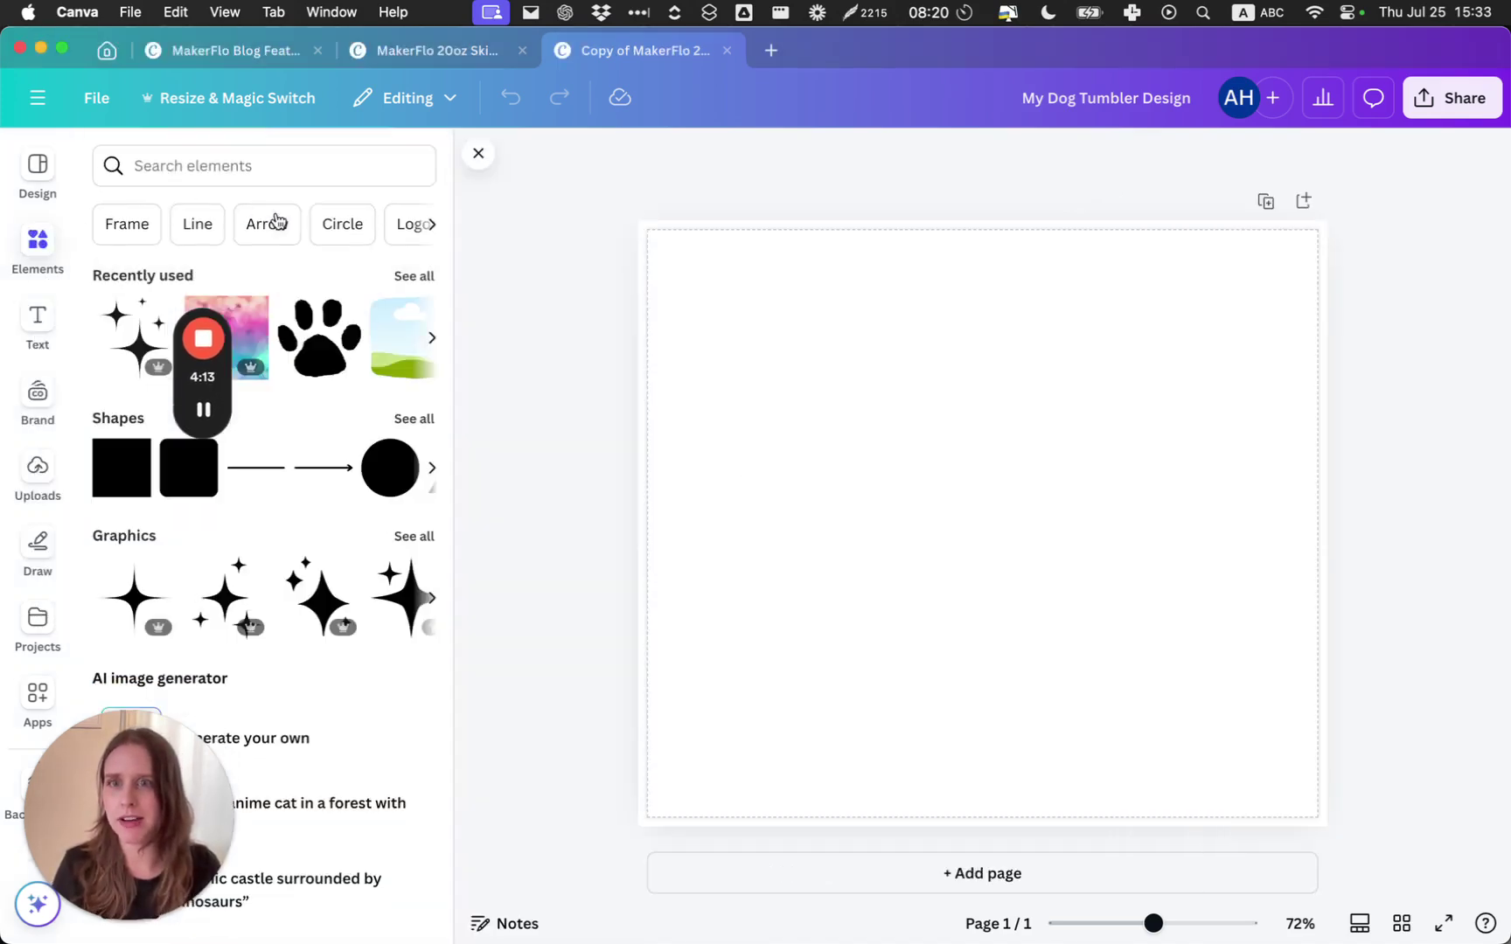
click(252, 164)
text(paw print)
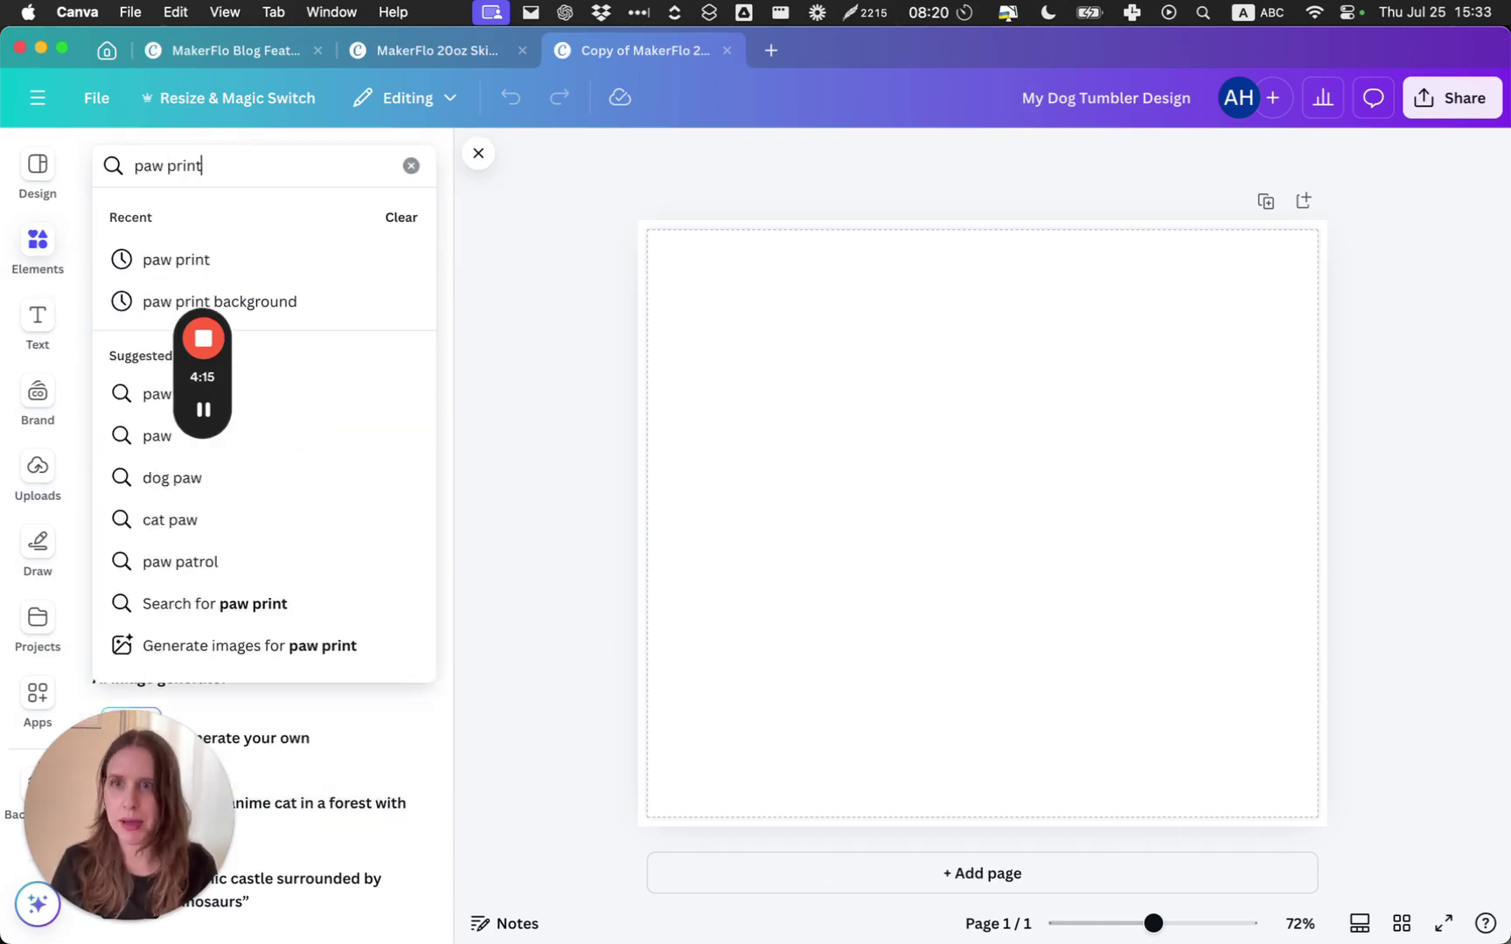
click(306, 260)
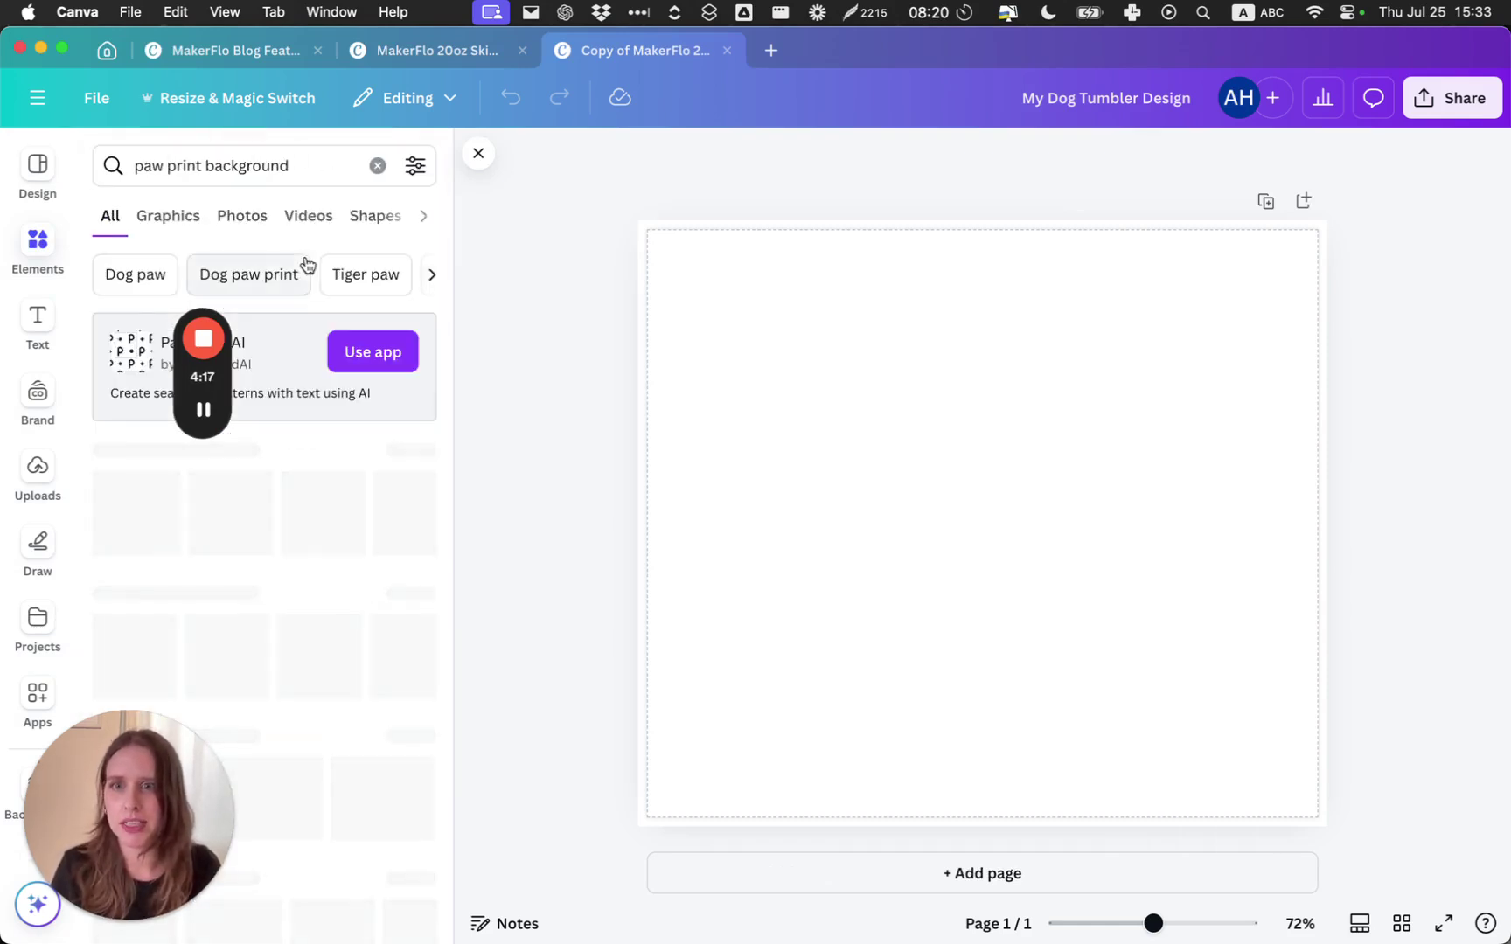
scroll(382, 500, down, 3)
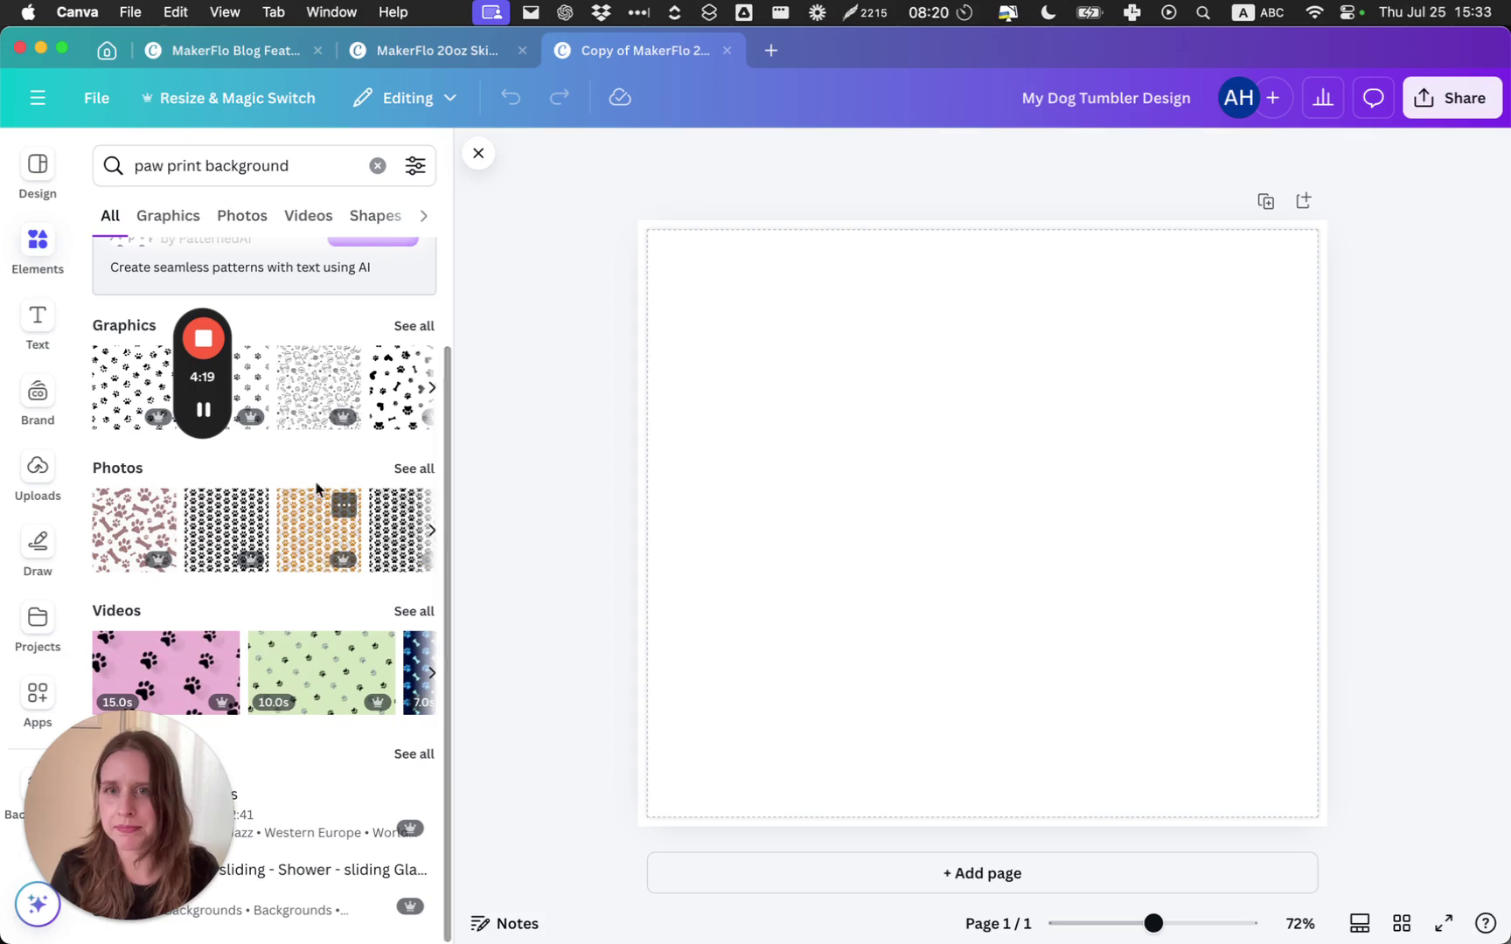
scroll(402, 403, up, 1)
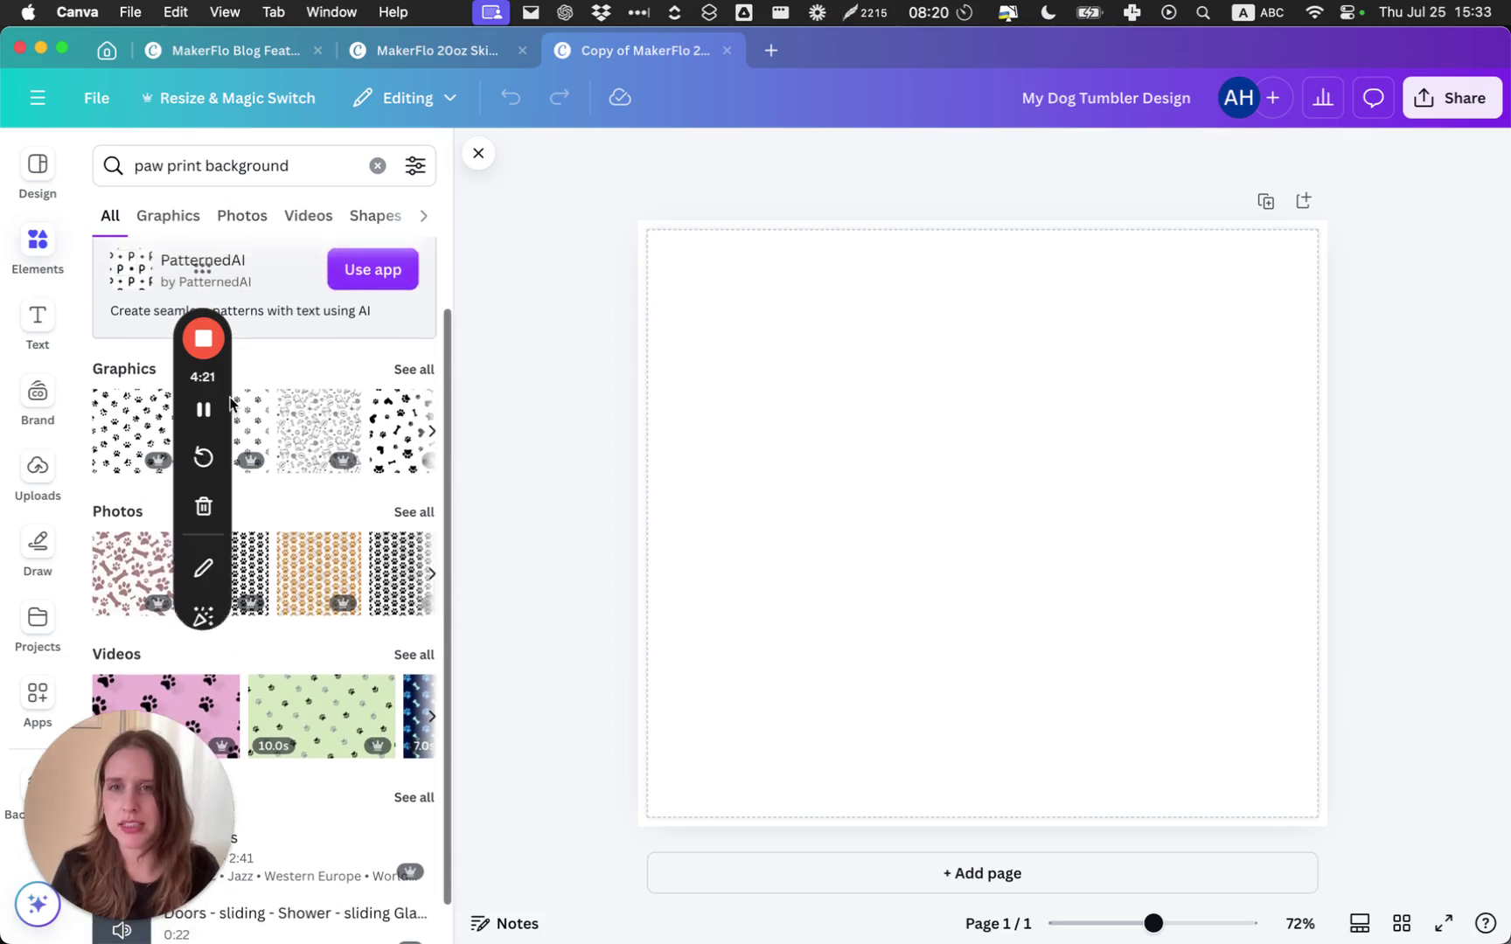
Refine the search to 'colorful paw print background' and browse all matching graphics
click(137, 167)
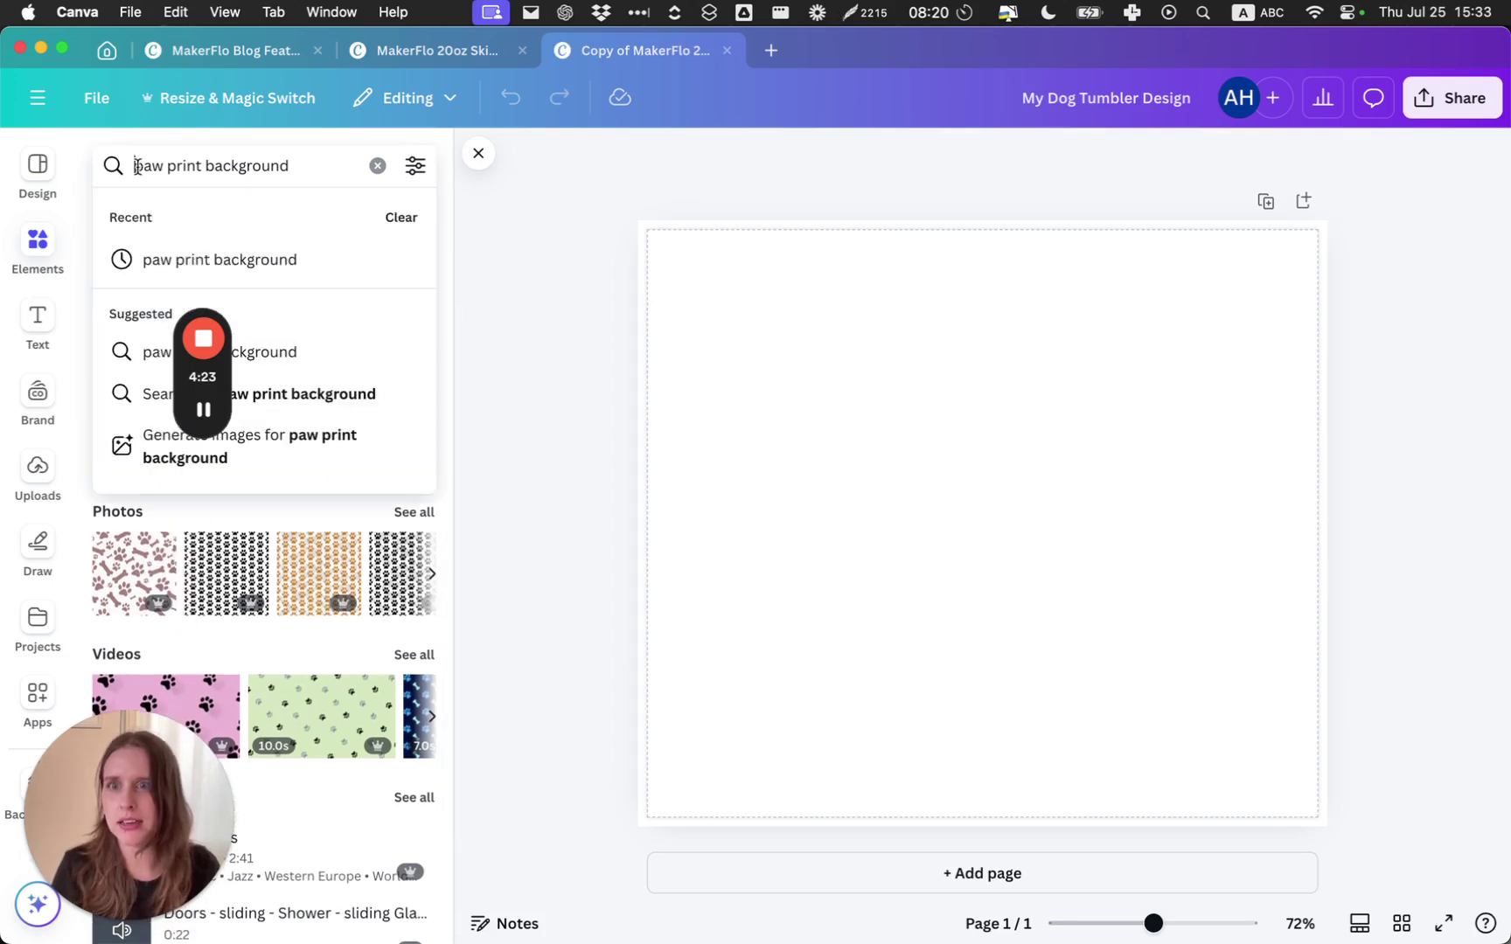
text(colorful)
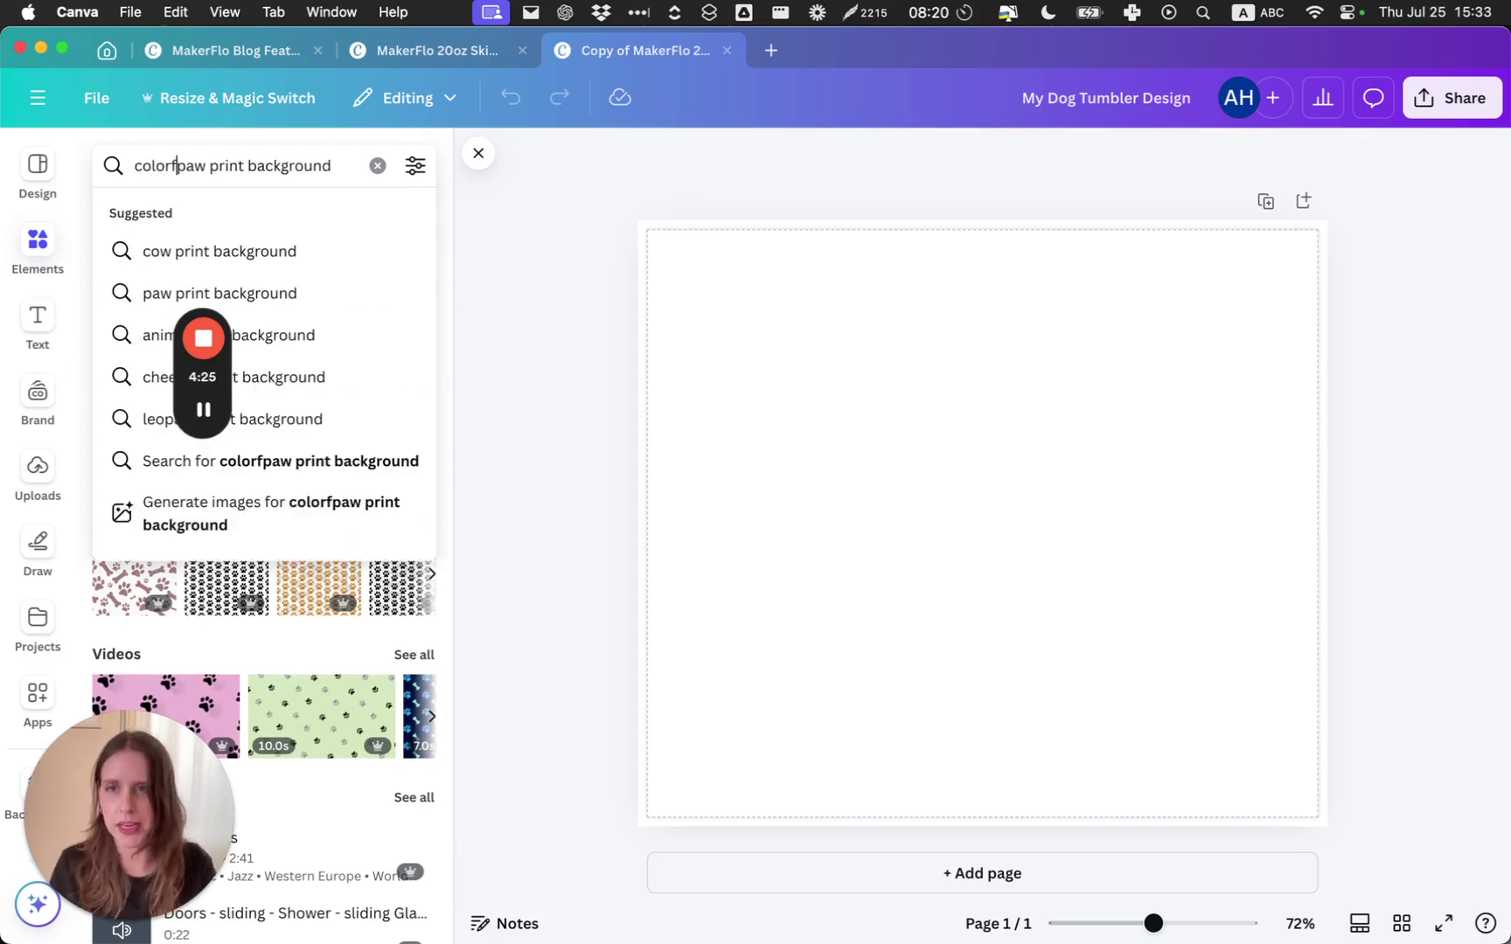
key(Return)
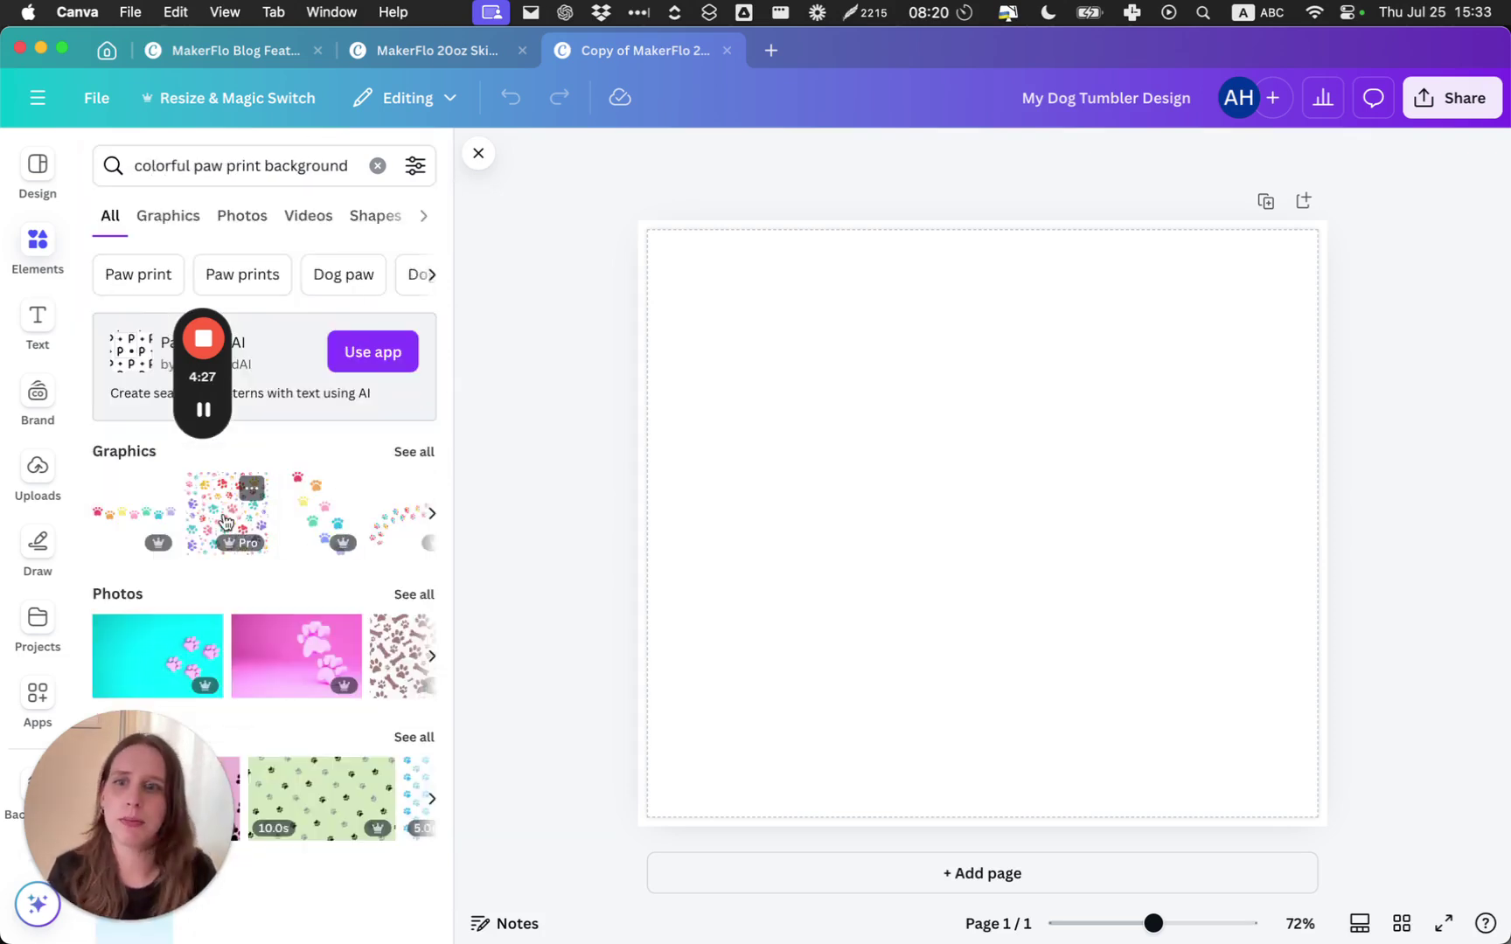
click(404, 452)
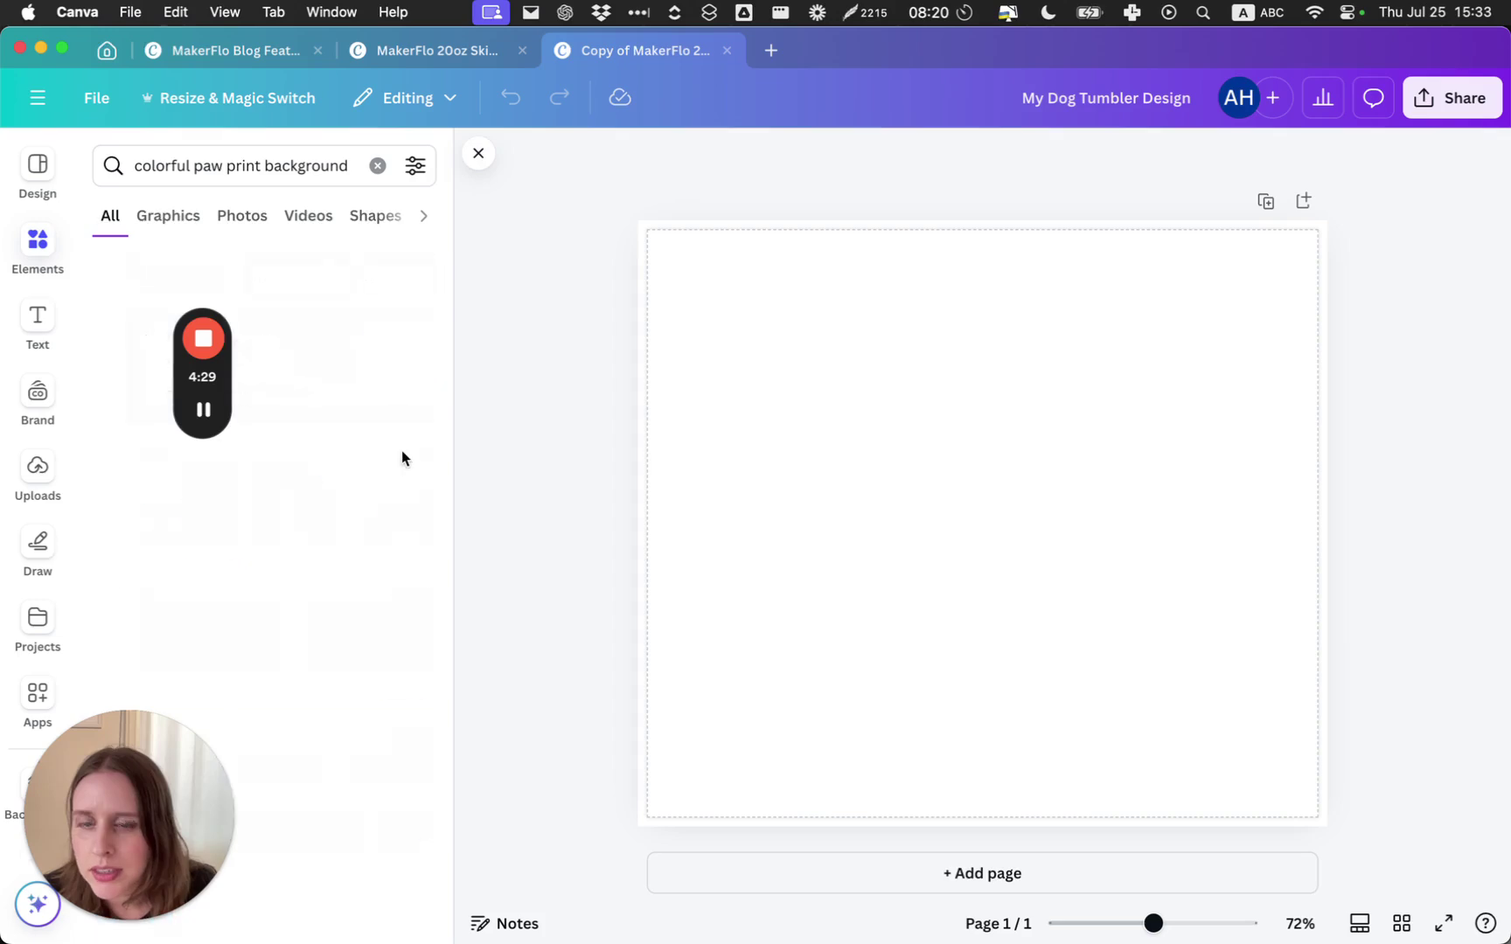
scroll(280, 516, down, 2)
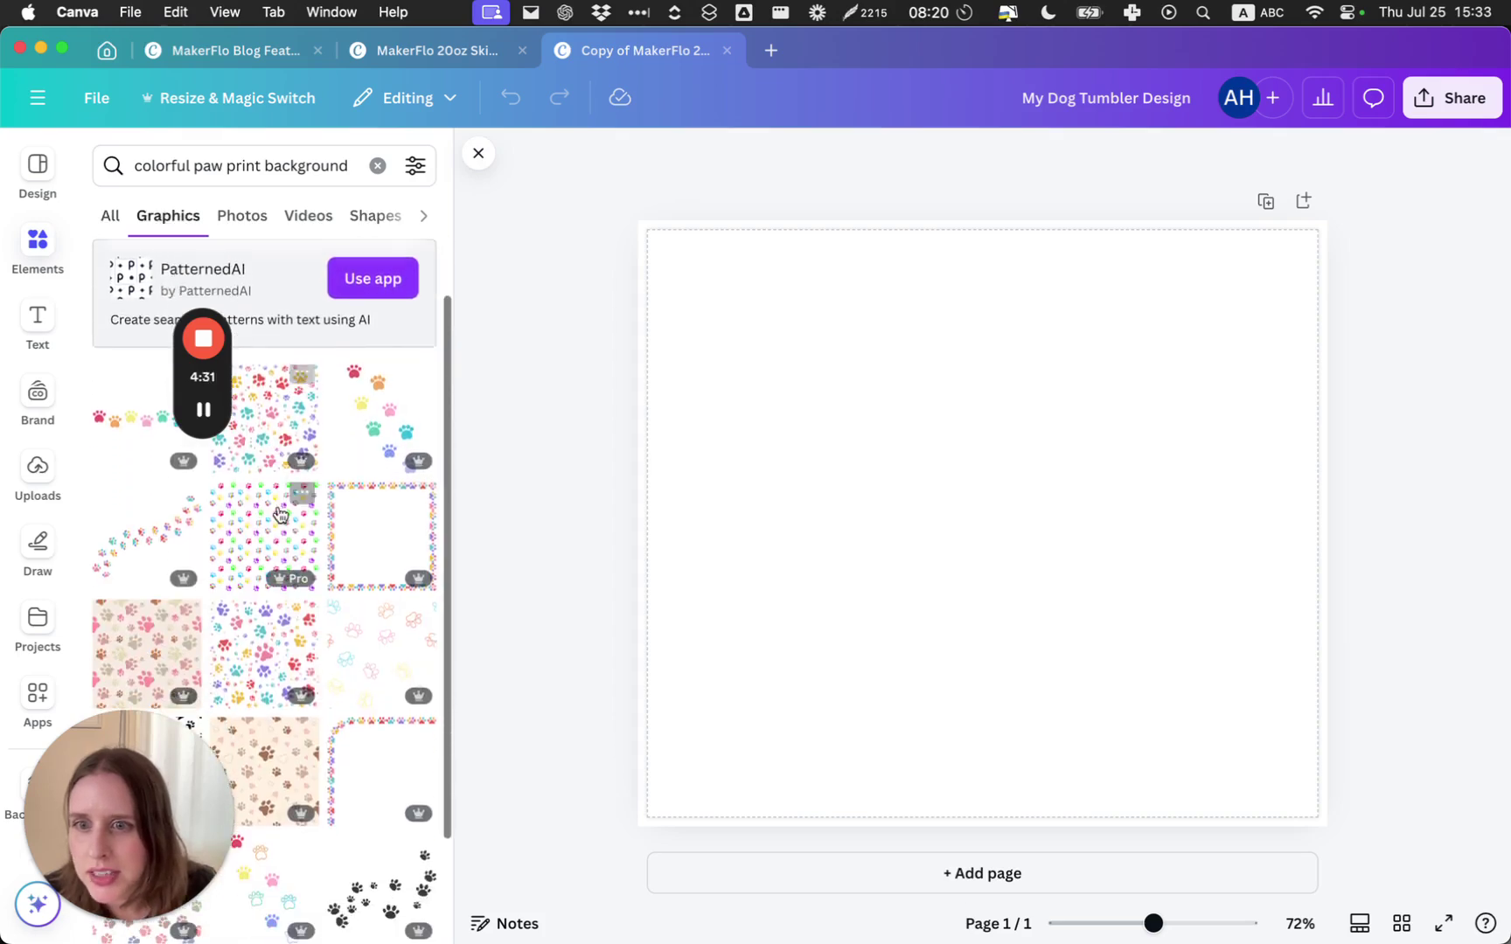
scroll(292, 523, down, 3)
scroll(292, 523, down, 8)
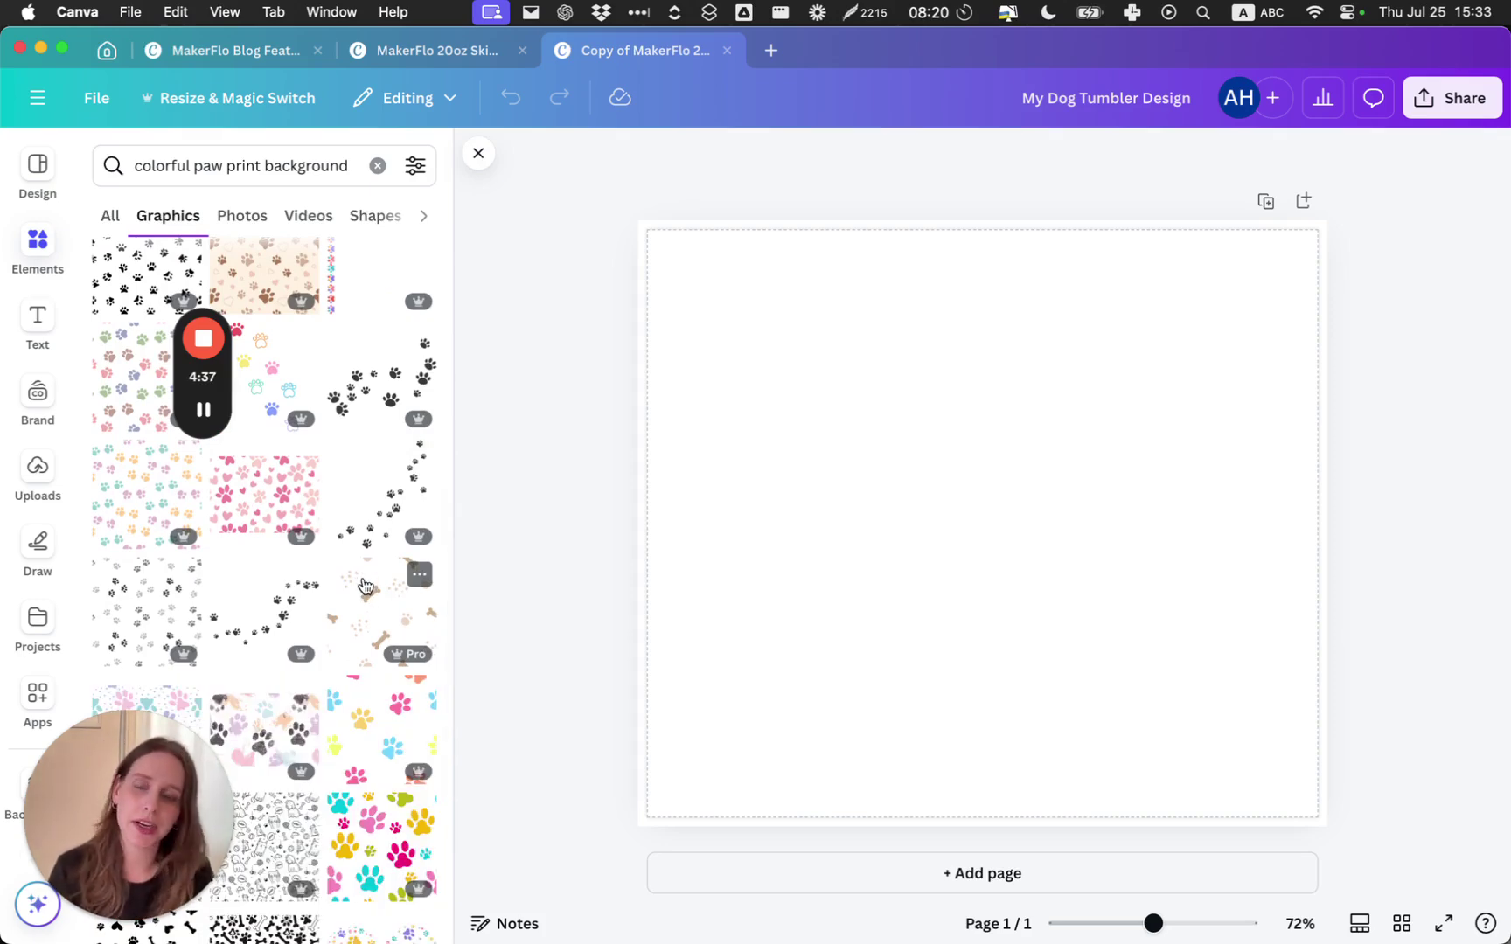
scroll(366, 586, down, 7)
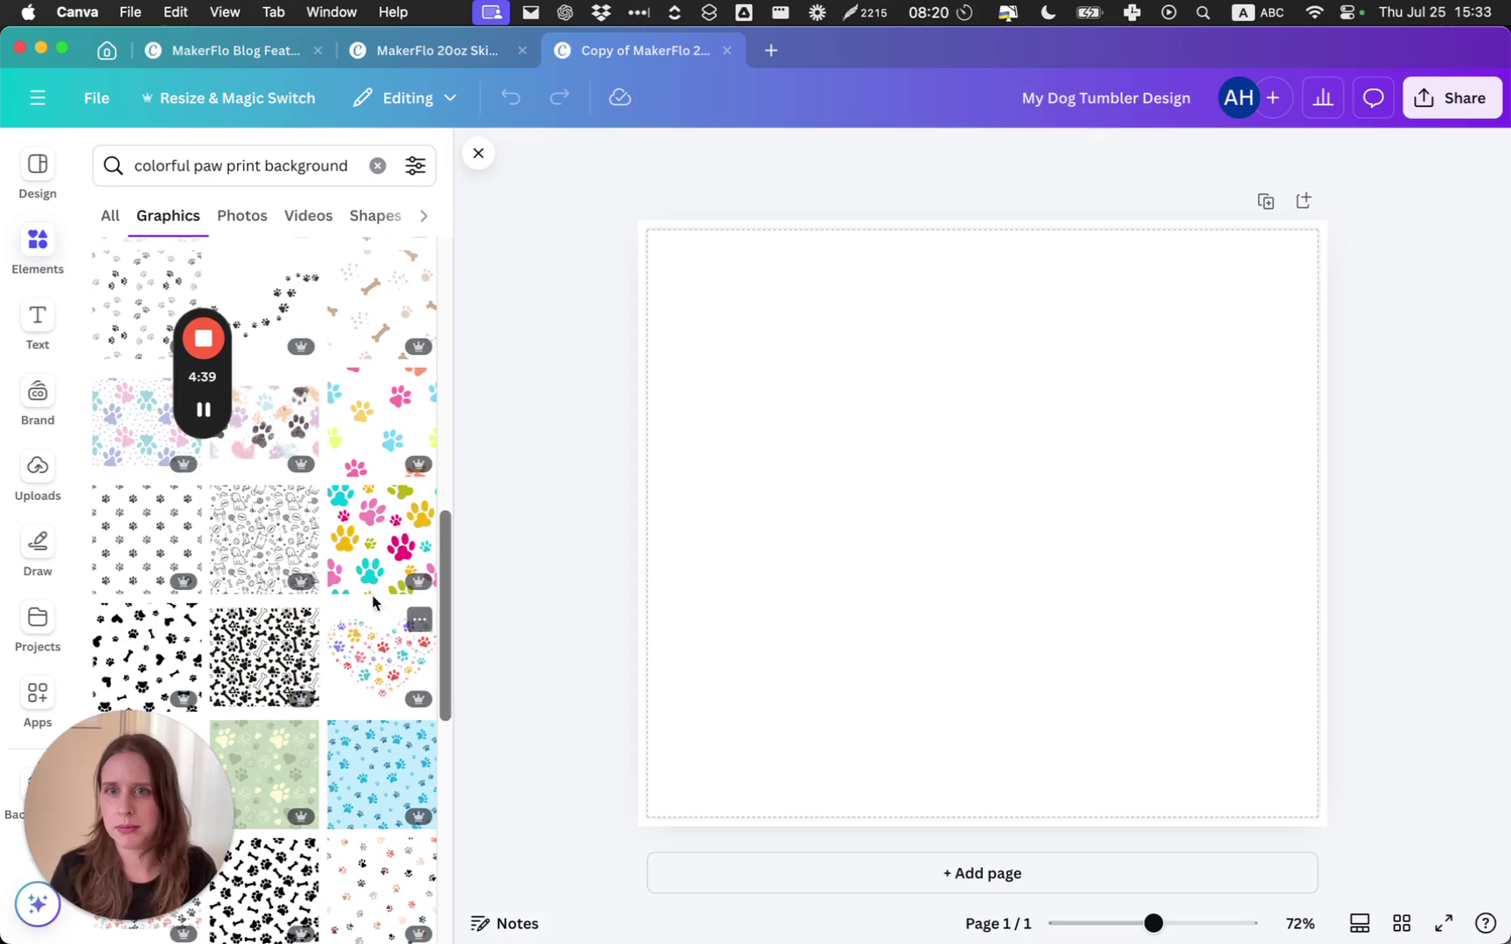
scroll(374, 554, down, 7)
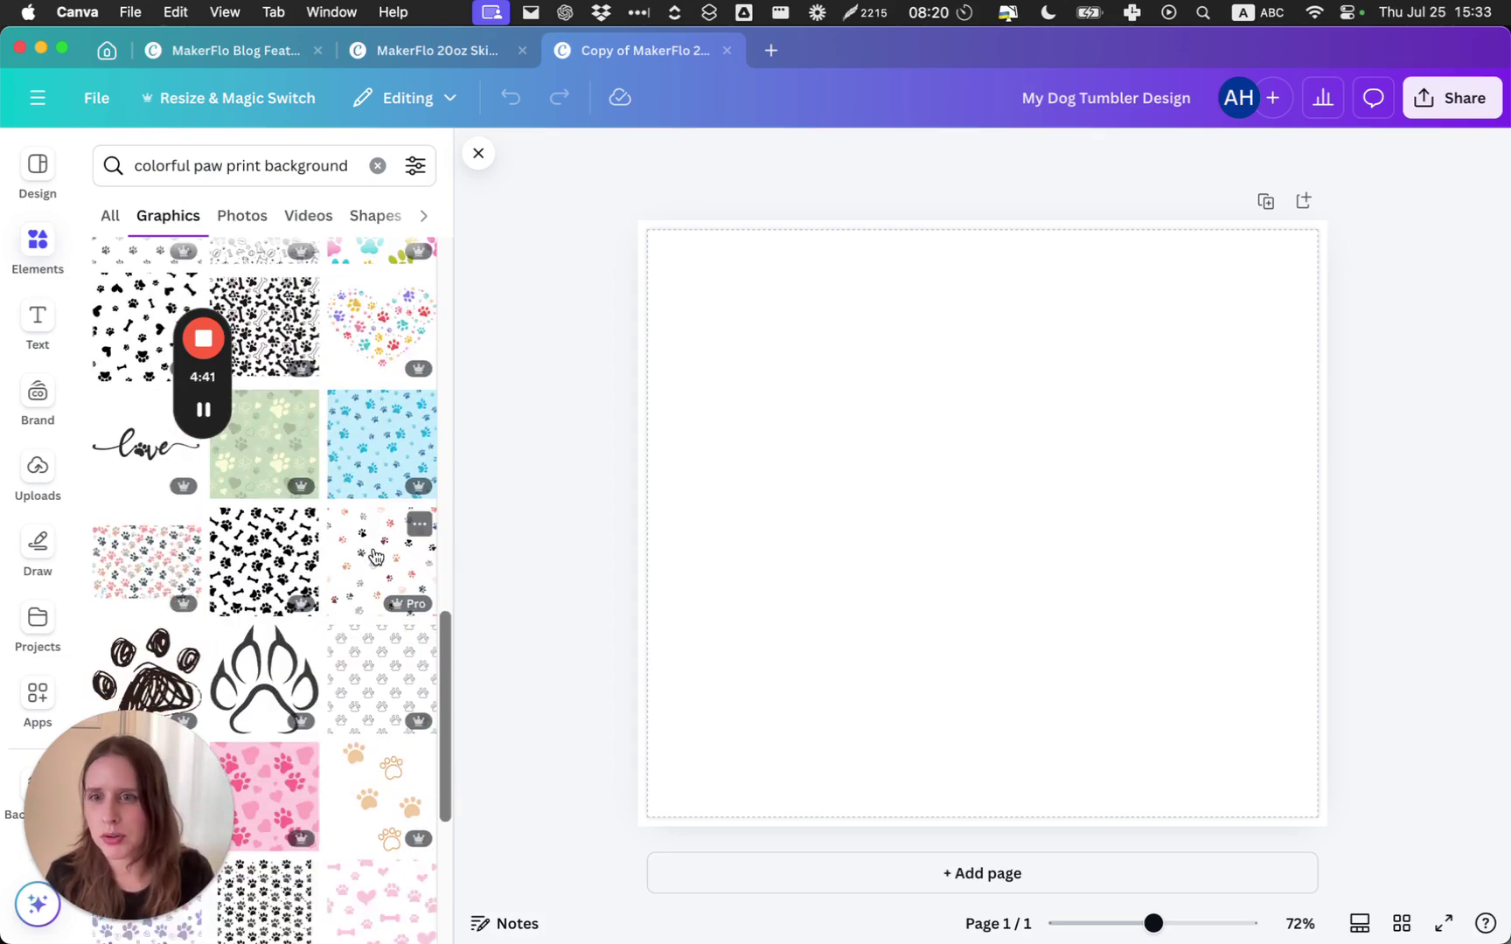
scroll(343, 531, up, 20)
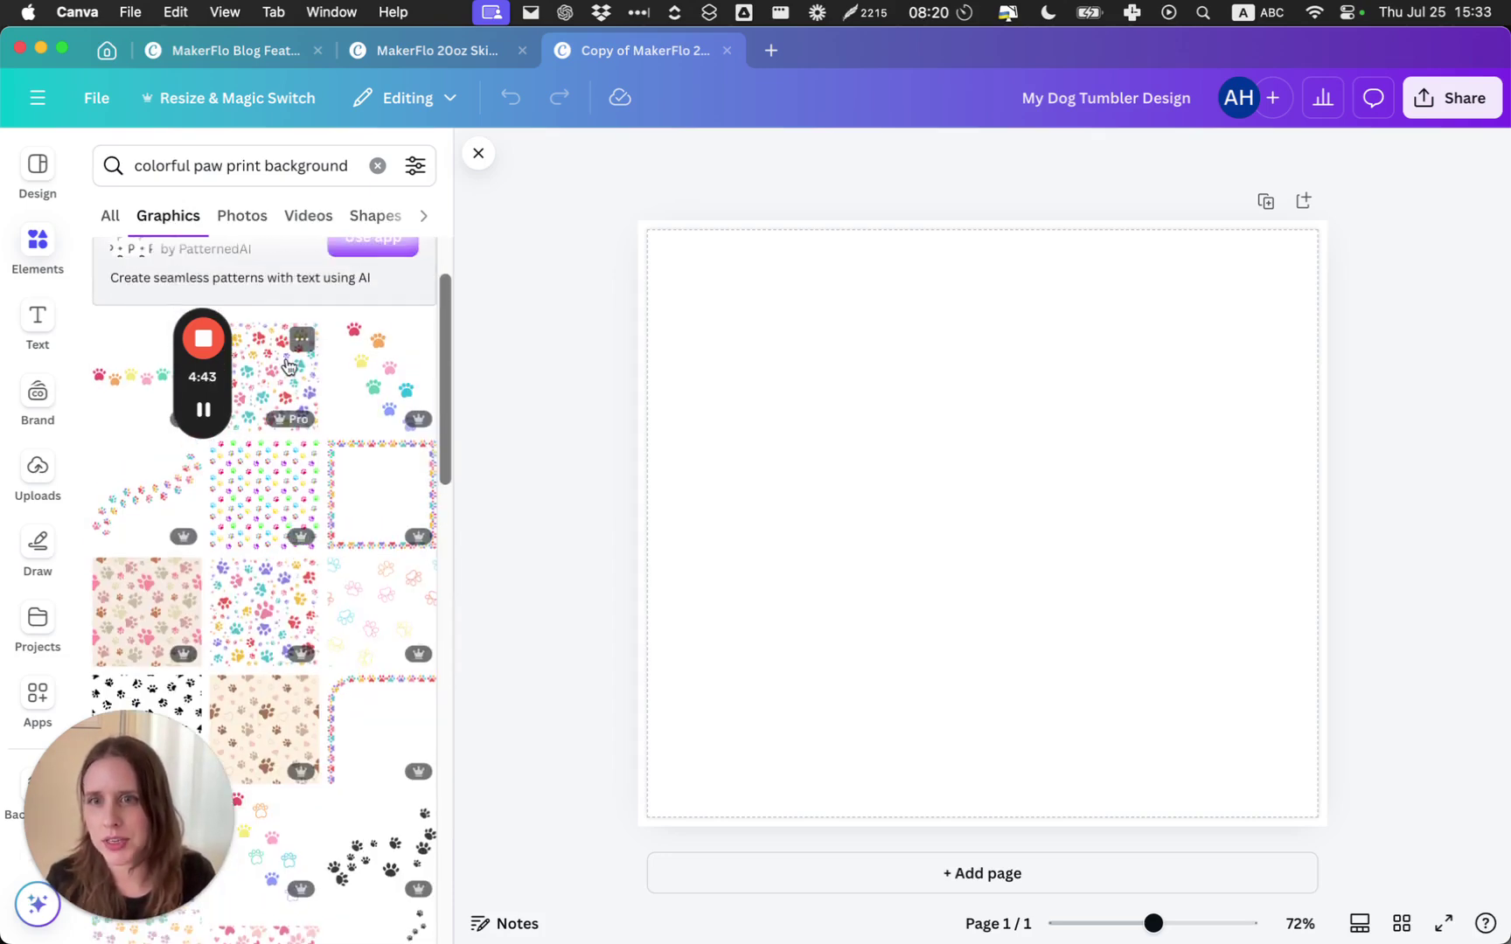
Add the multicoloured paw-print pattern and stretch it to cover the whole 9.3 × 8.15 in page
click(284, 367)
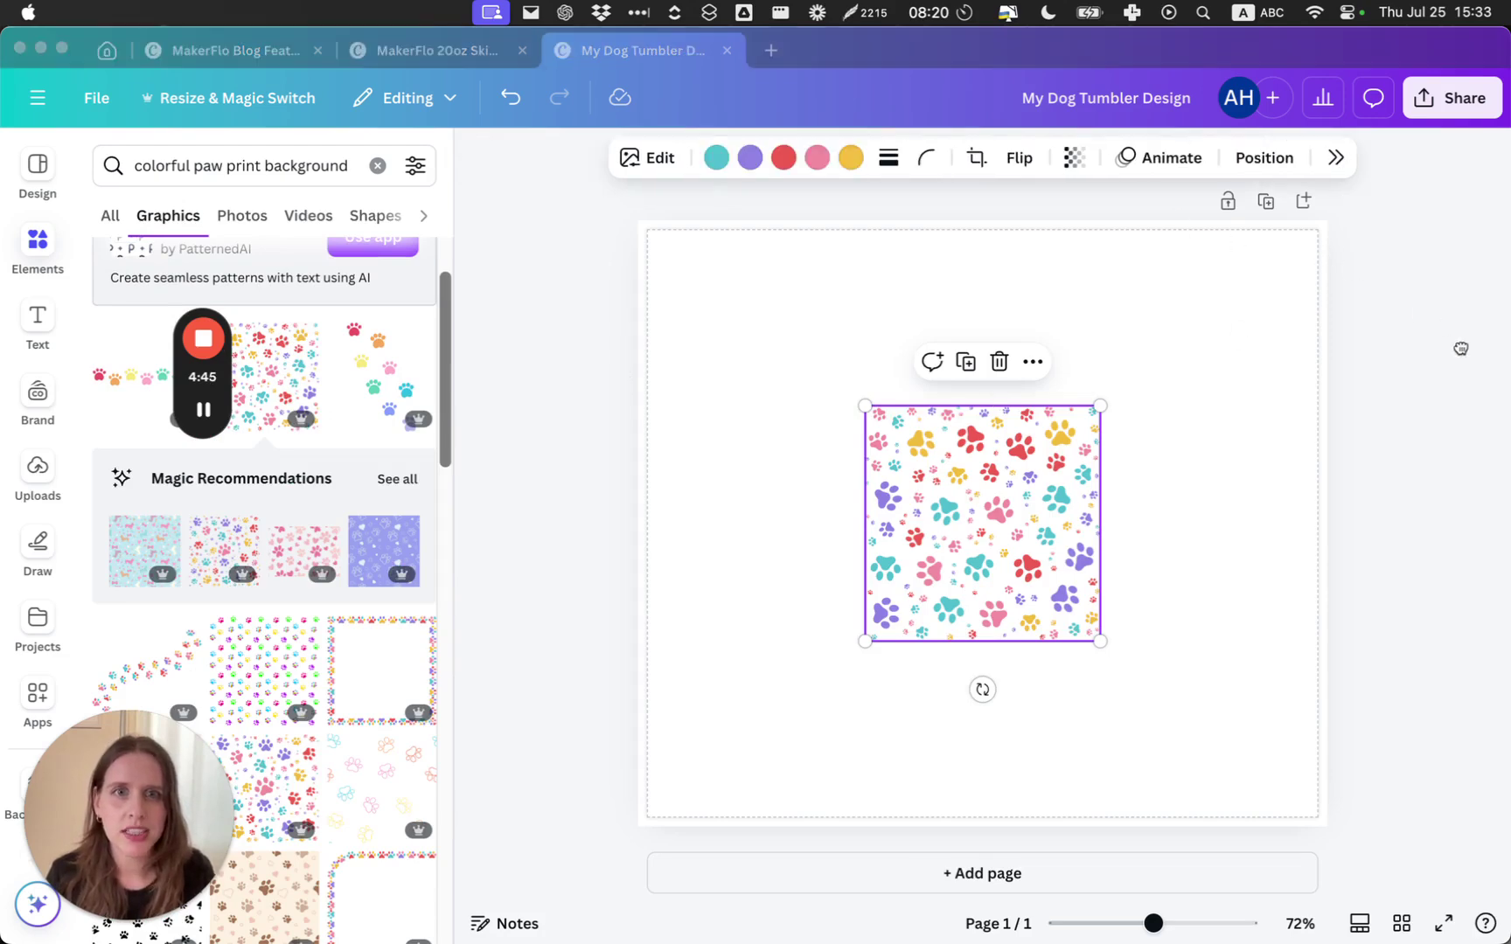
click(1100, 408)
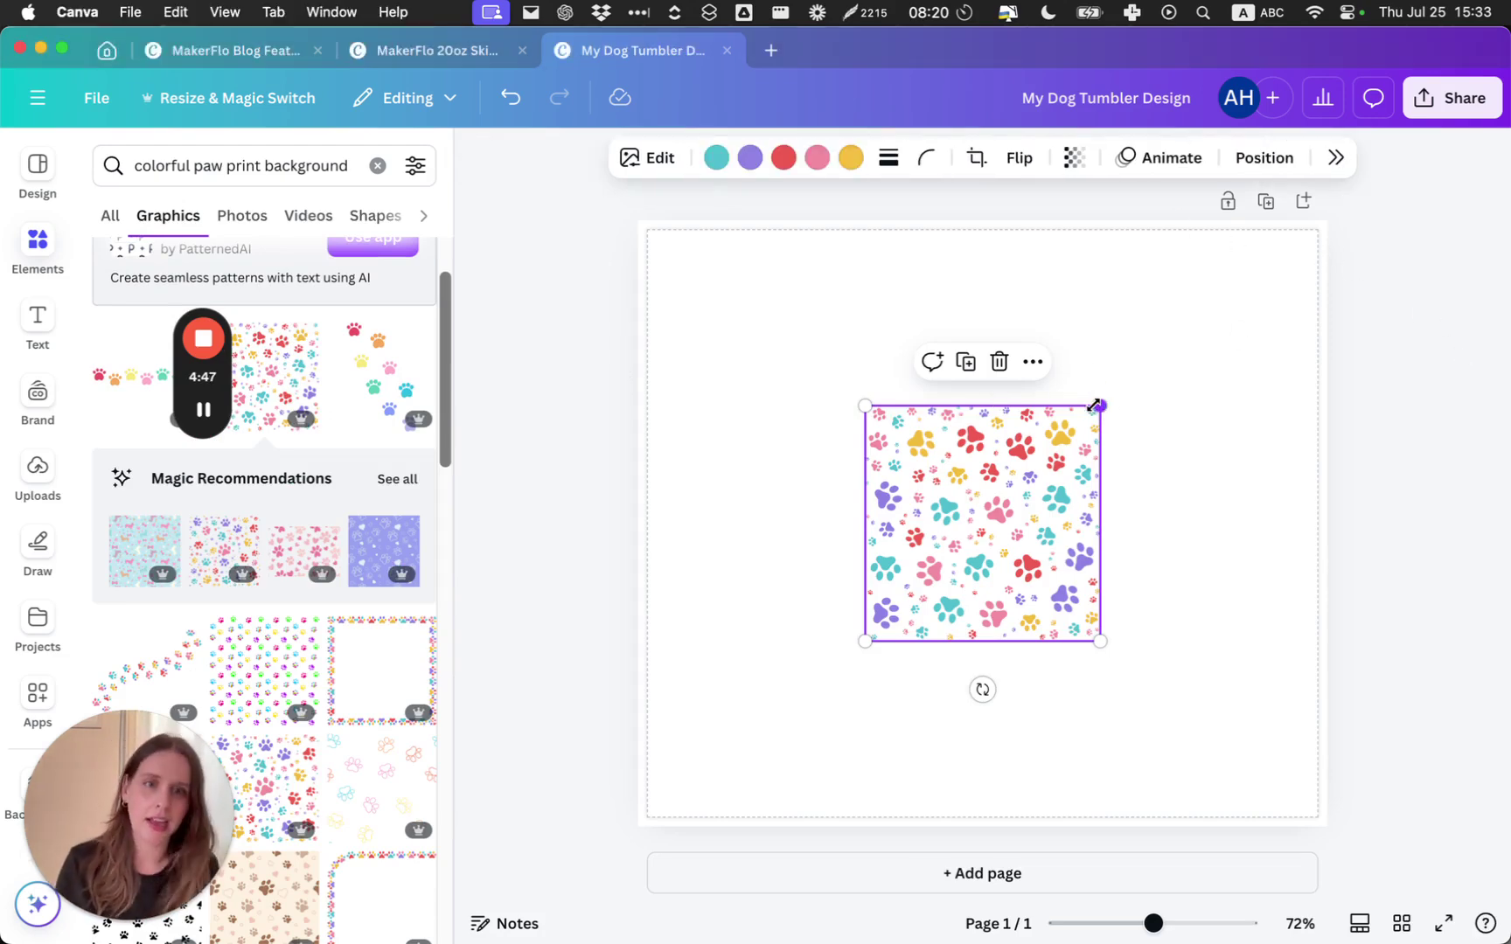
drag(1093, 405, 1382, 232)
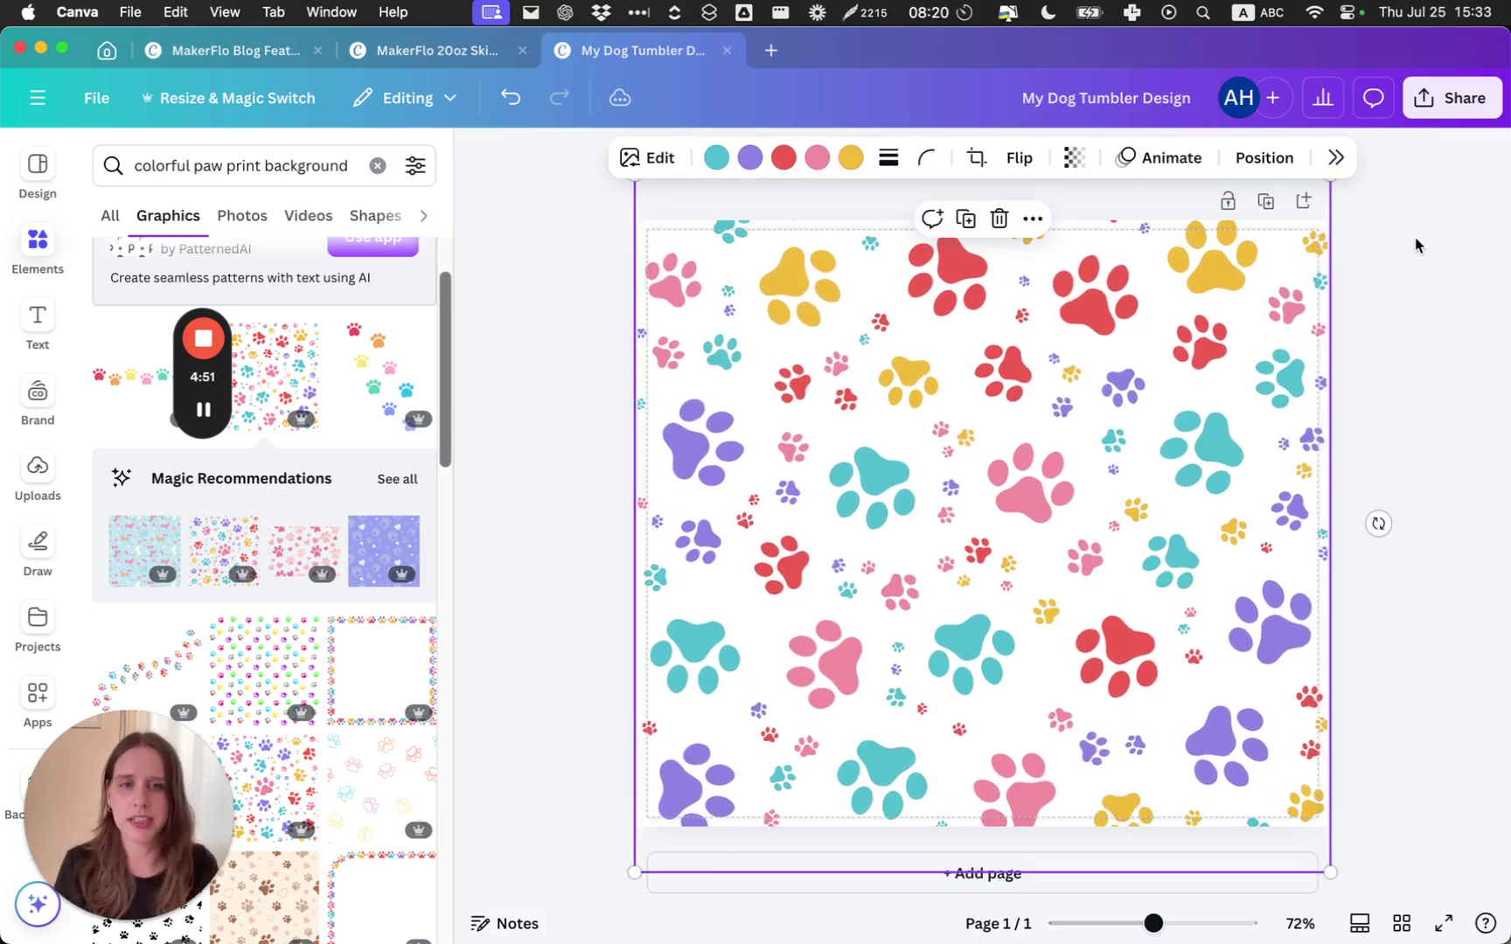
click(1416, 245)
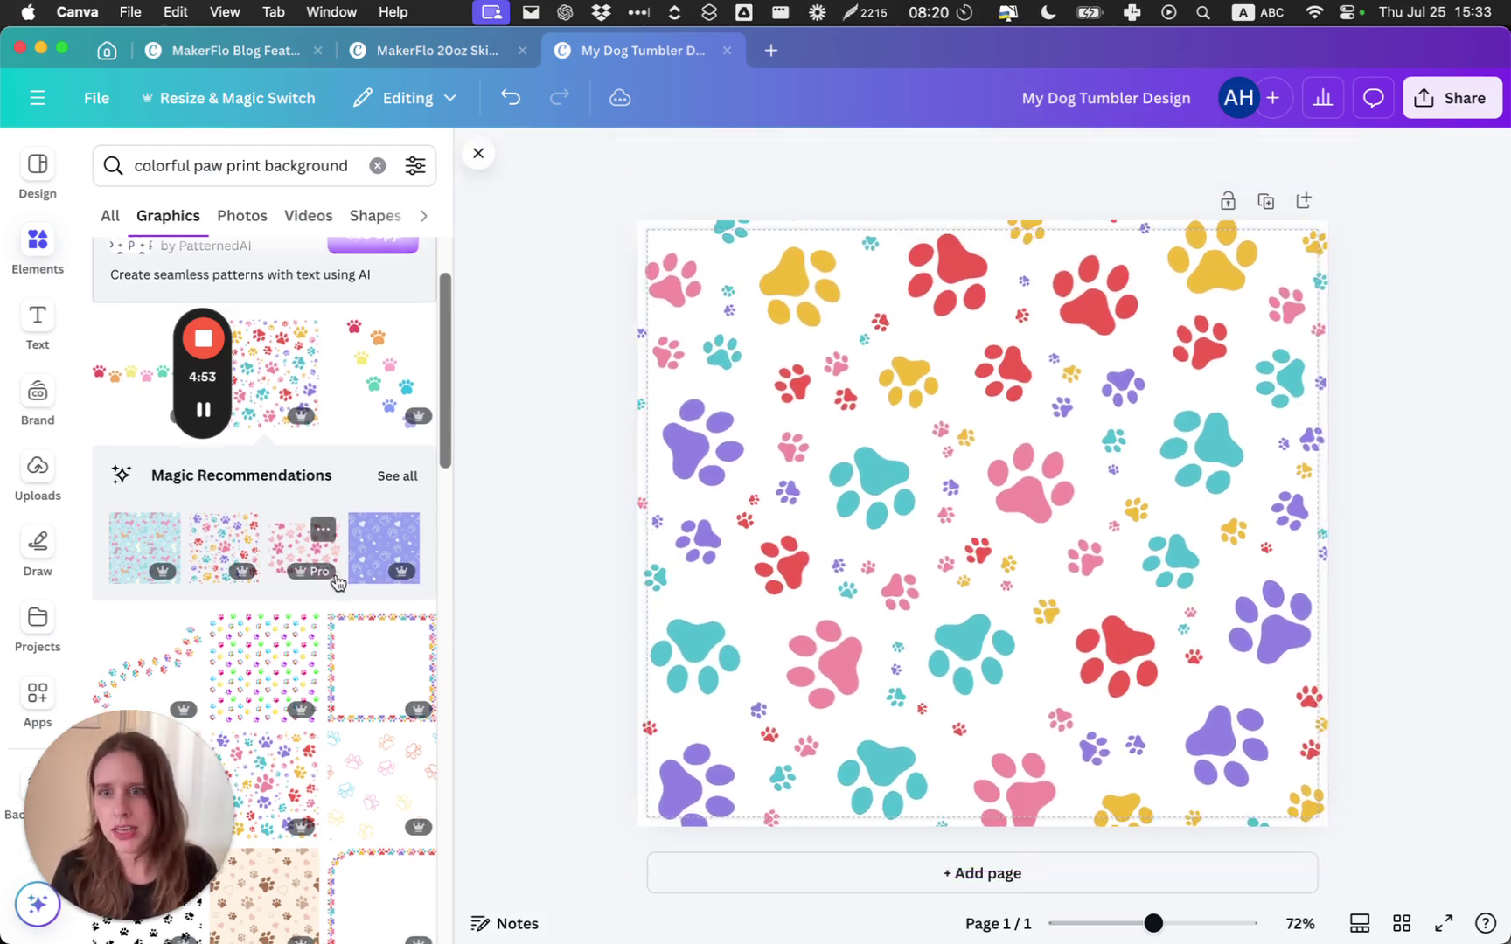
scroll(367, 560, down, 5)
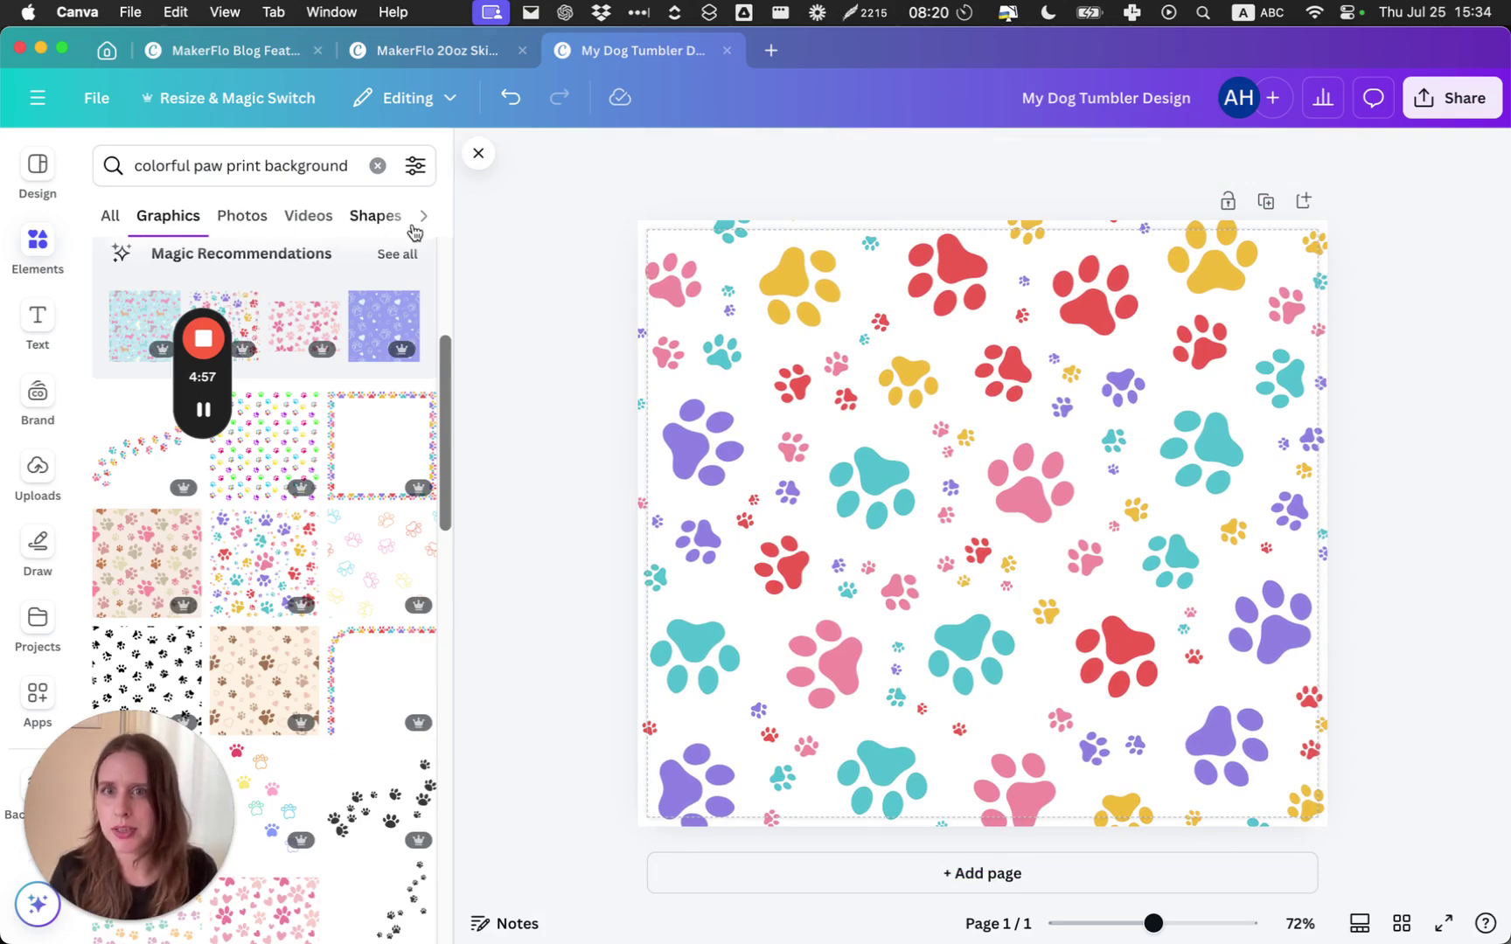
click(416, 221)
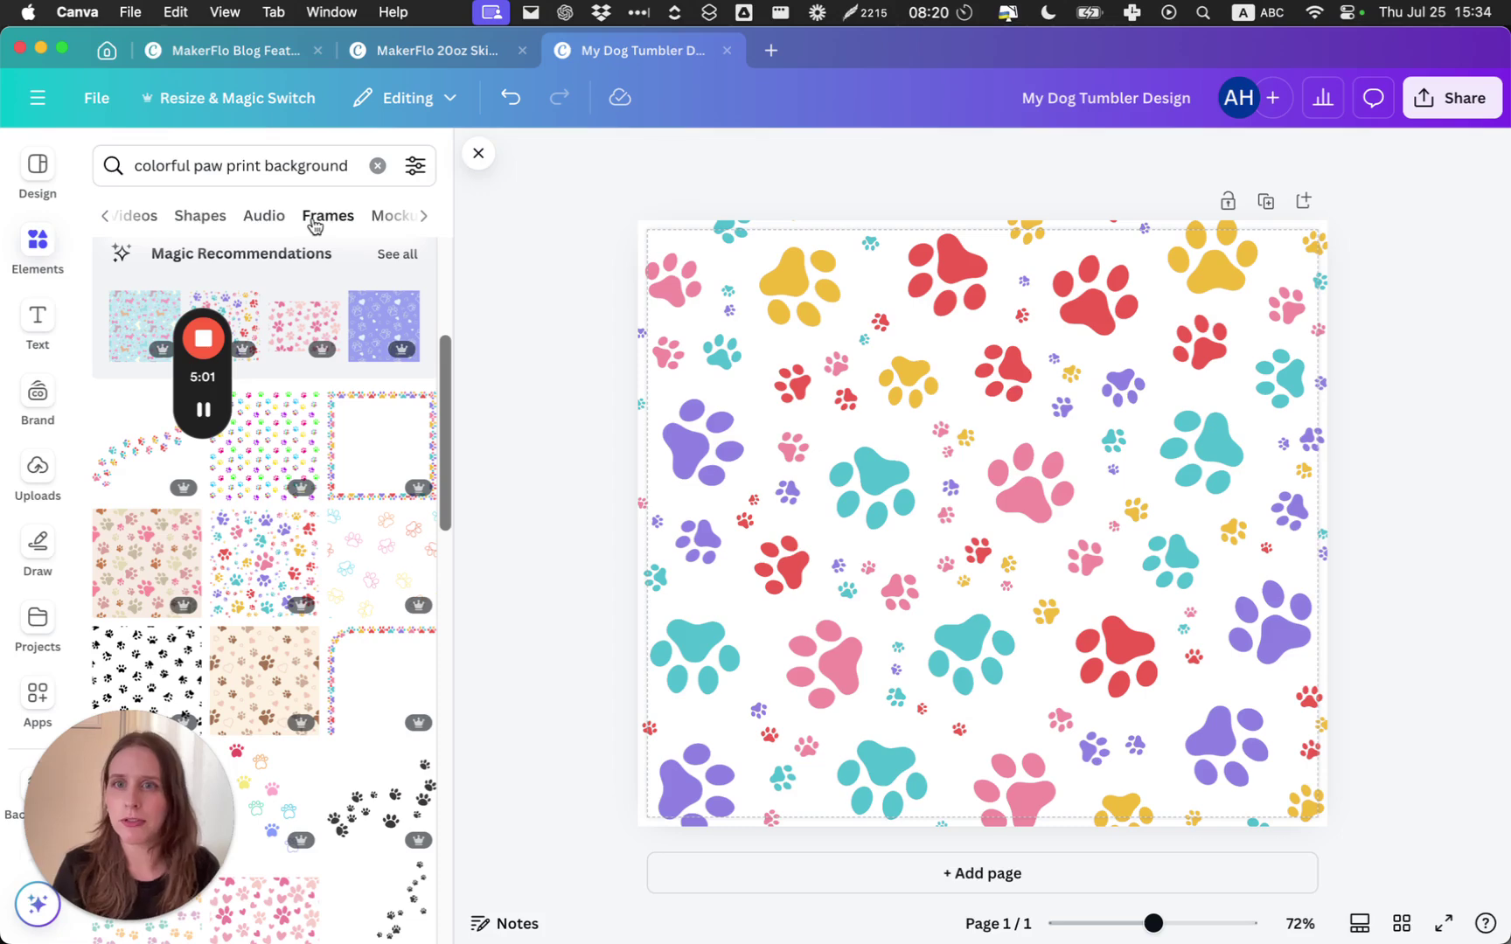
Replace the paw print search with the full list of 'Frame' results in every shape
click(316, 218)
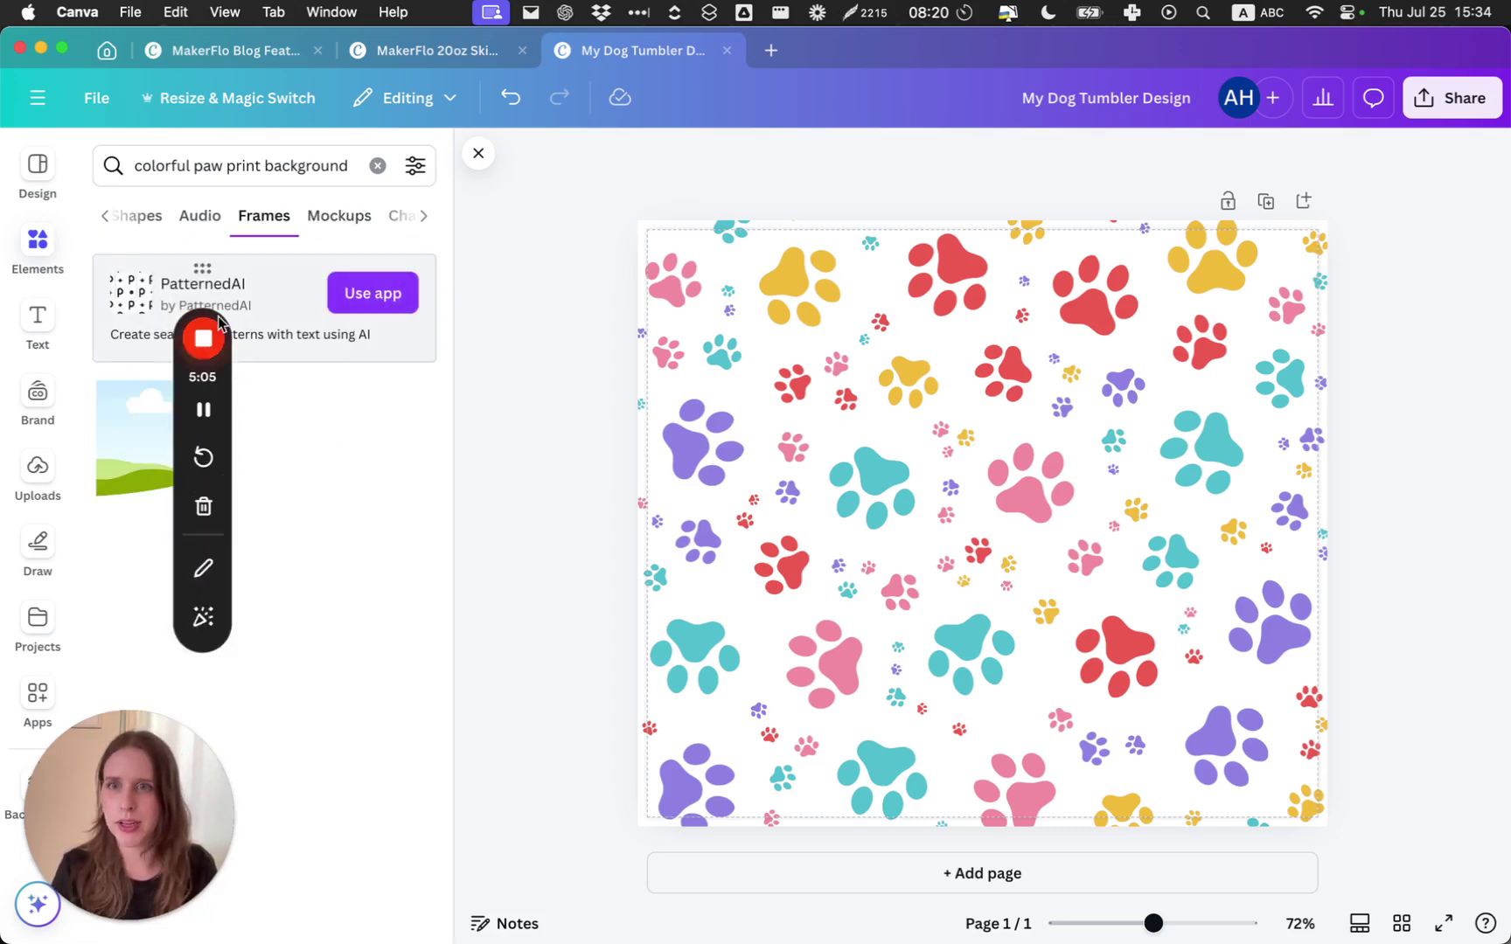
click(376, 166)
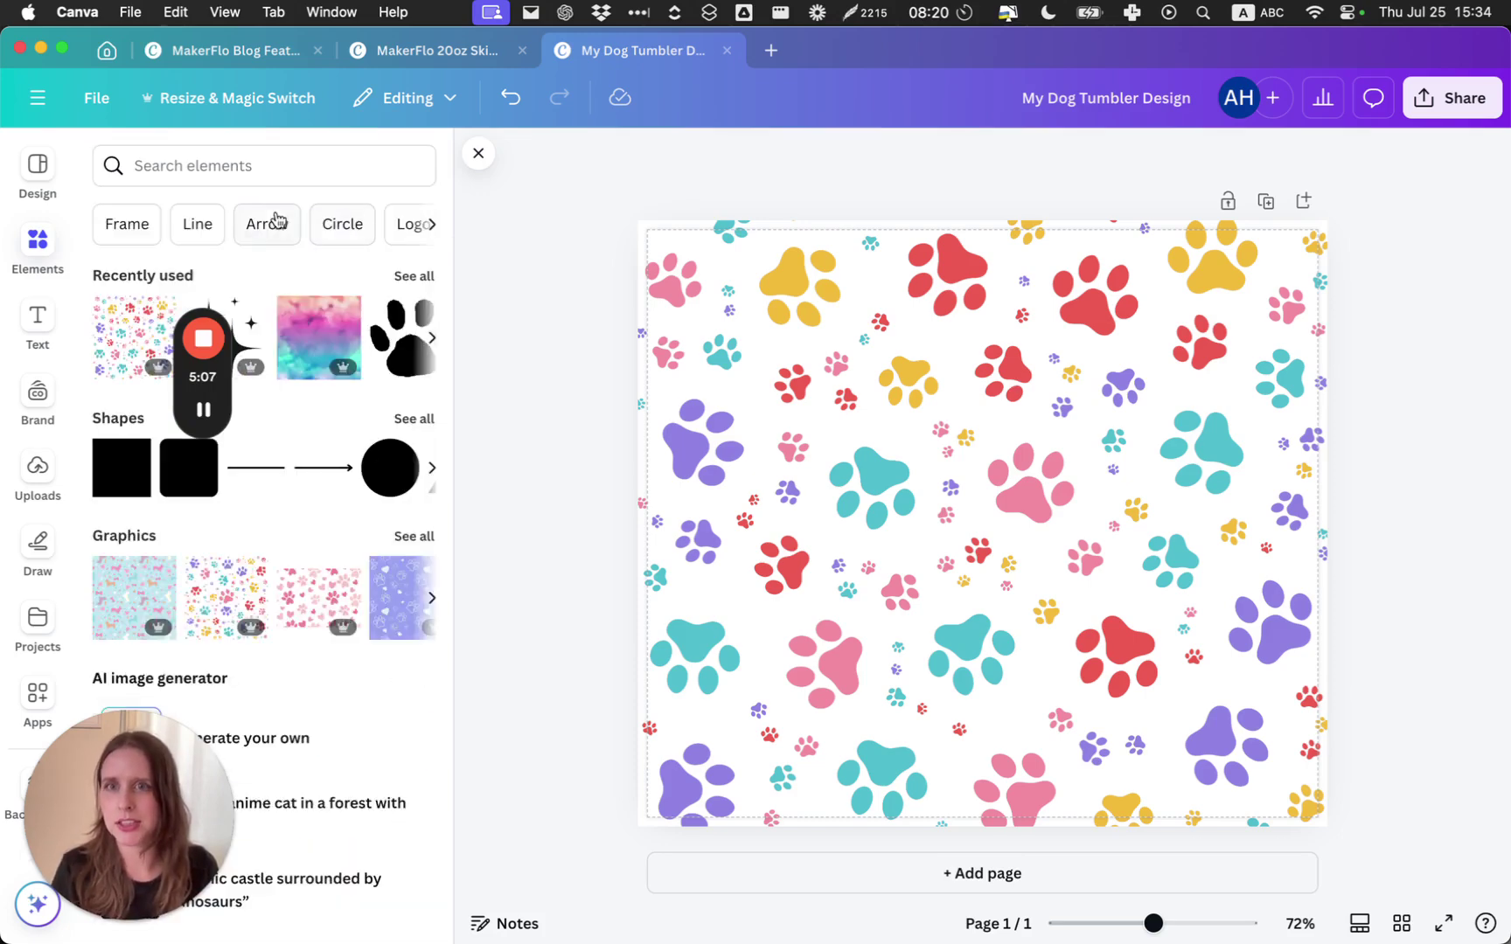
click(132, 226)
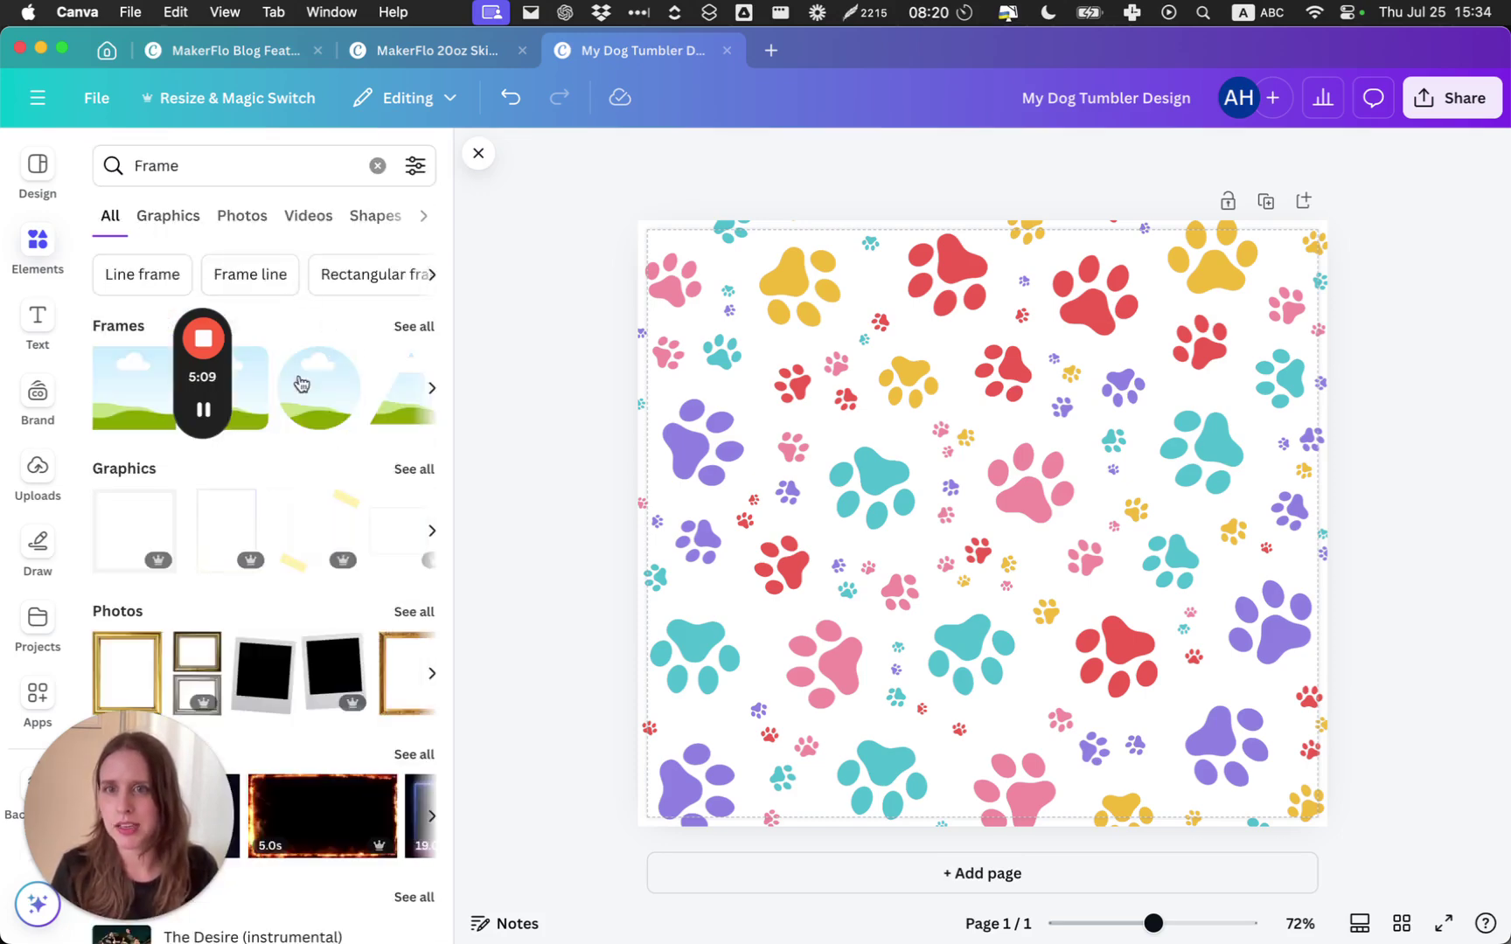
click(415, 326)
drag(203, 376, 542, 306)
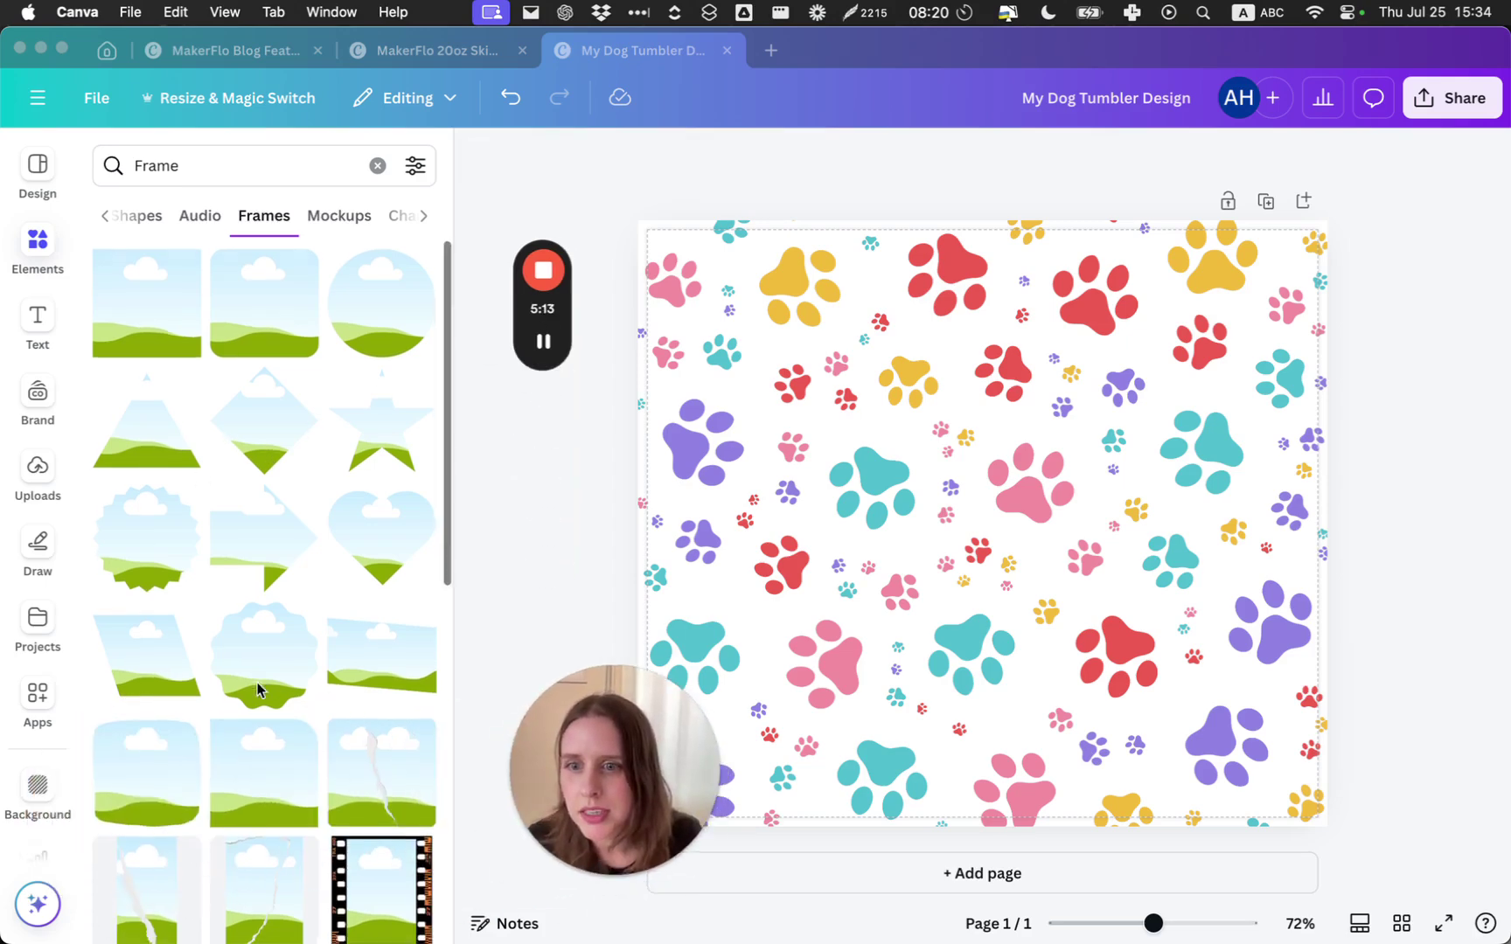
scroll(256, 691, down, 1)
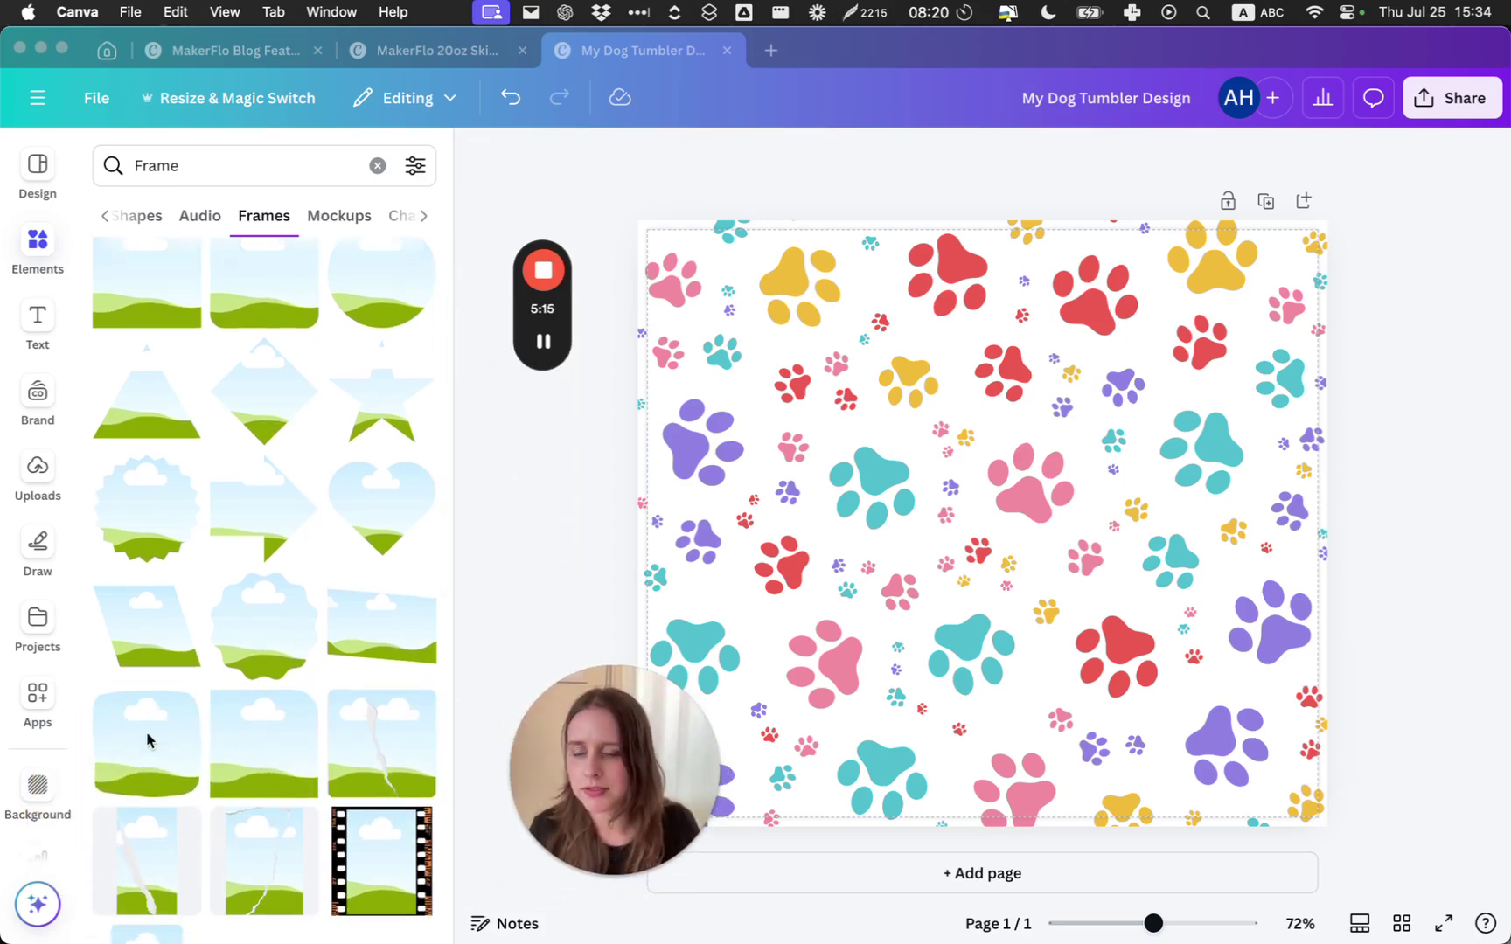
Add a rounded-square photo frame, shrink it, and centre it over the paw-print pattern
click(181, 754)
click(181, 754)
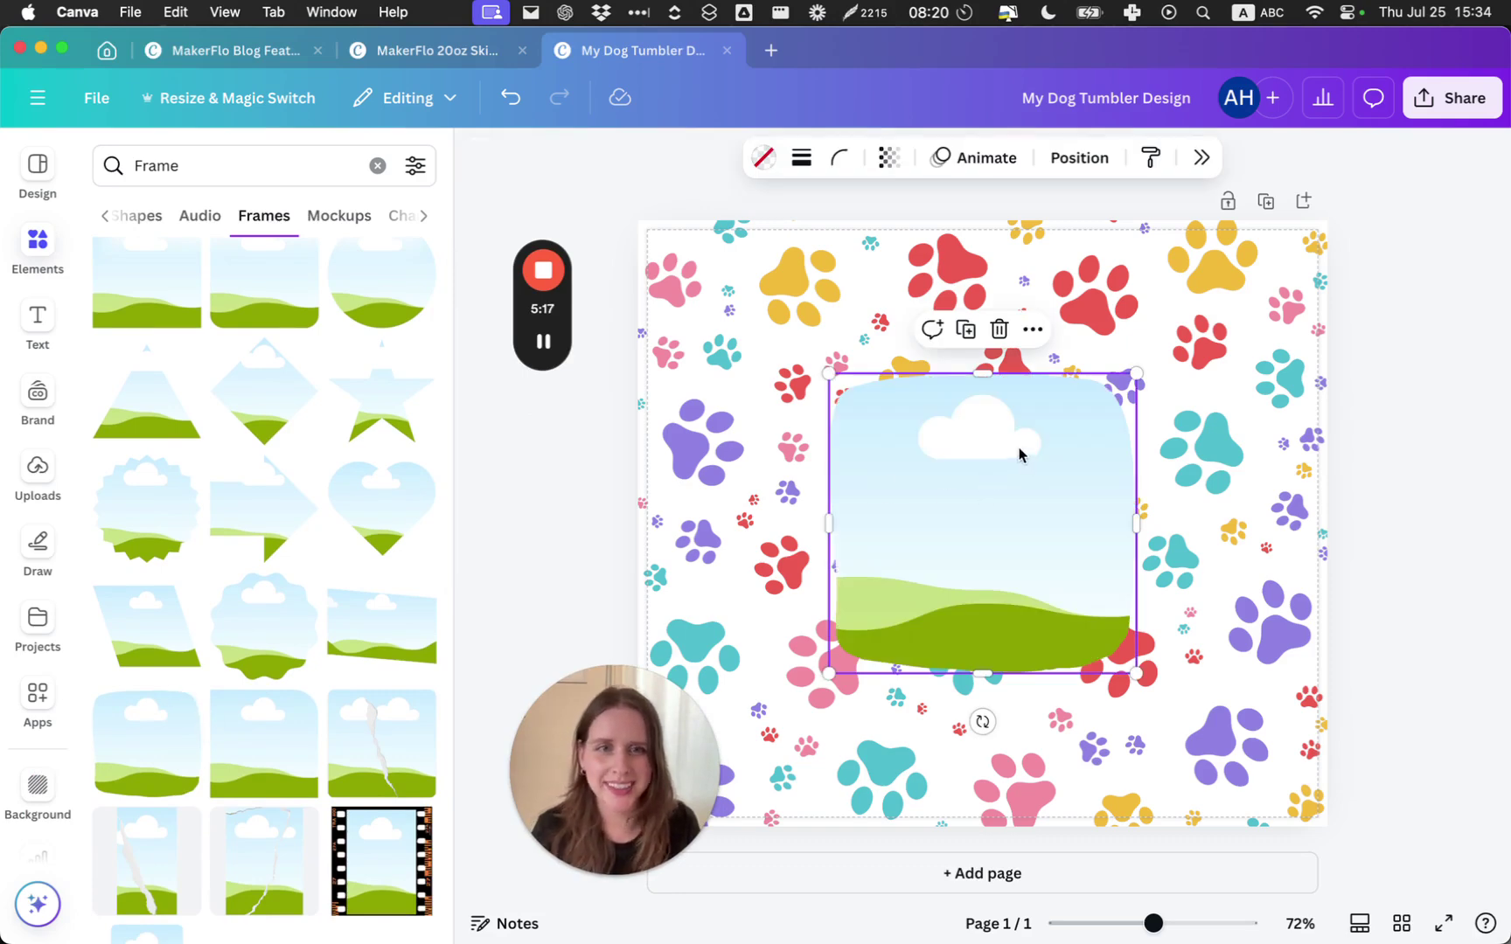
drag(1020, 454, 1032, 388)
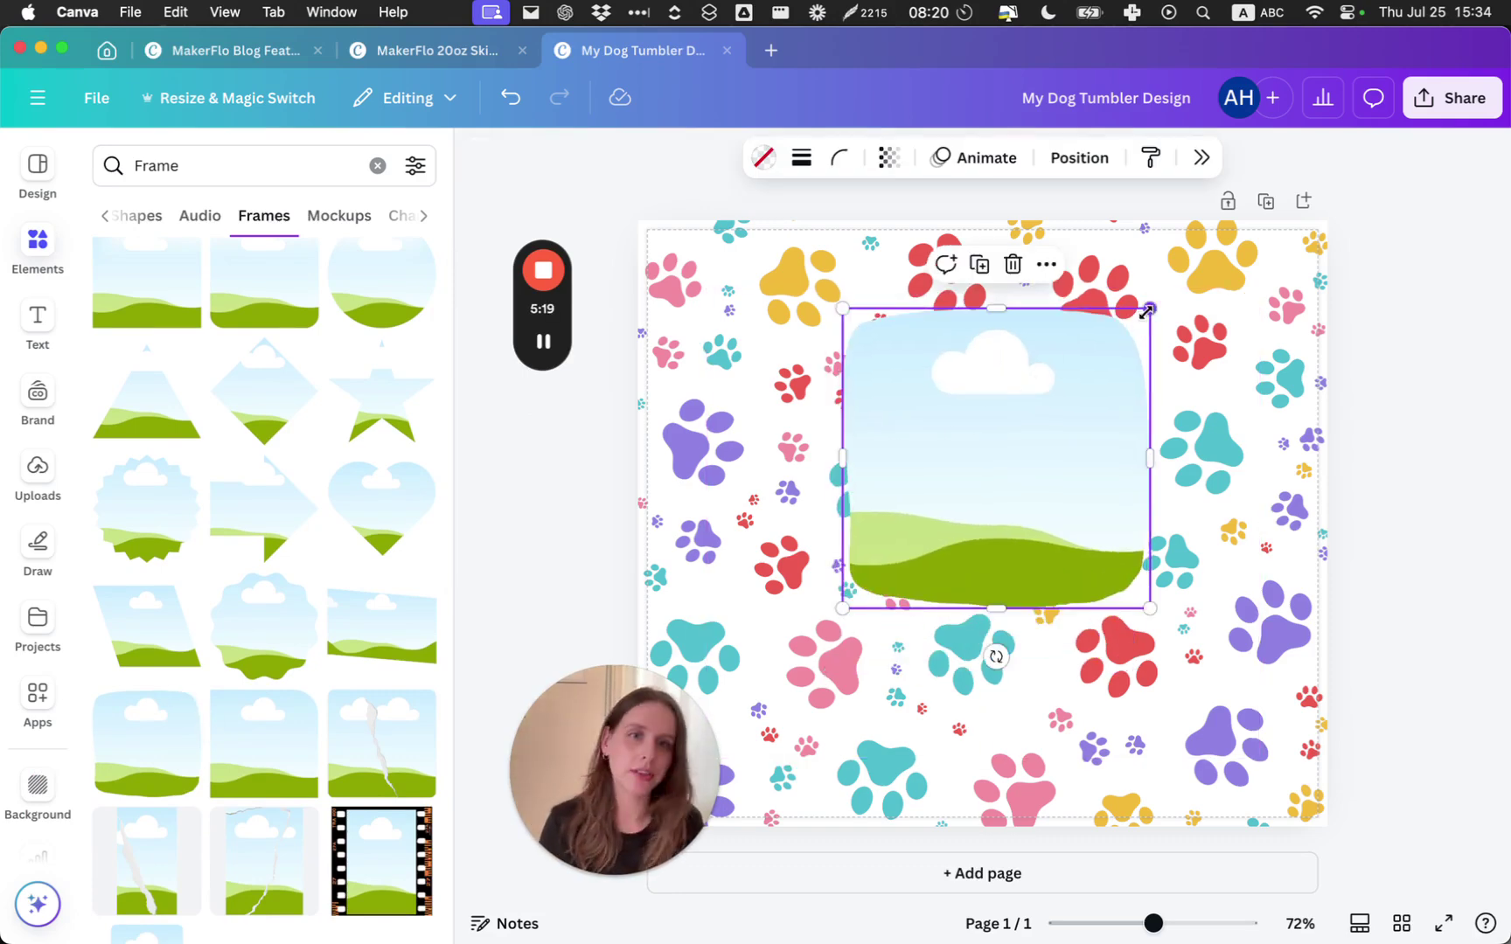
drag(1147, 311, 1099, 353)
drag(987, 476, 969, 473)
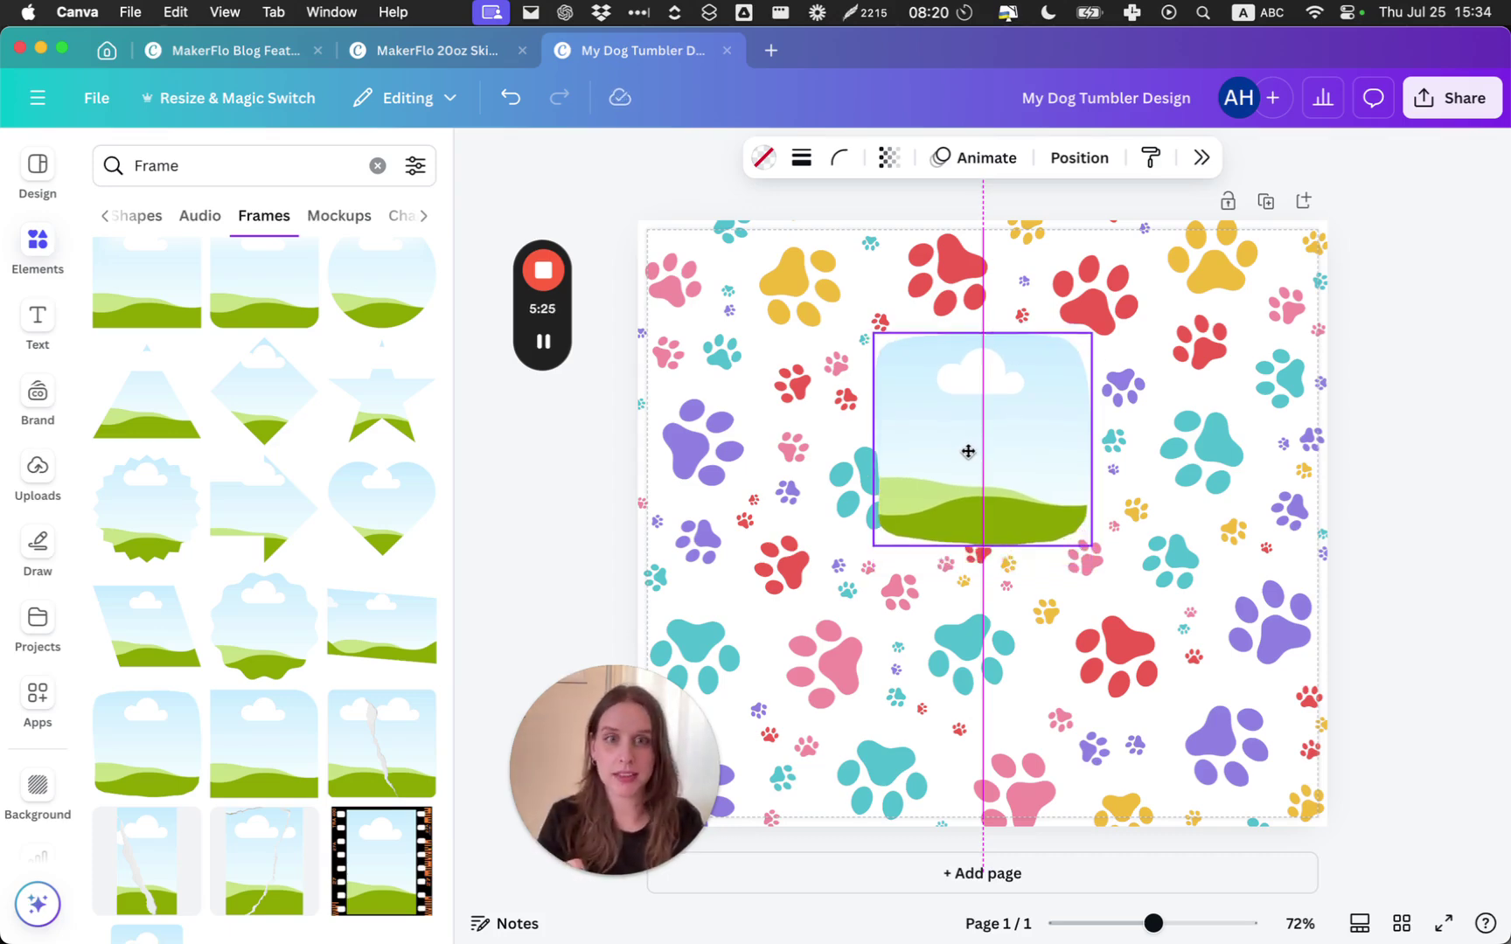
drag(968, 475, 969, 482)
click(725, 438)
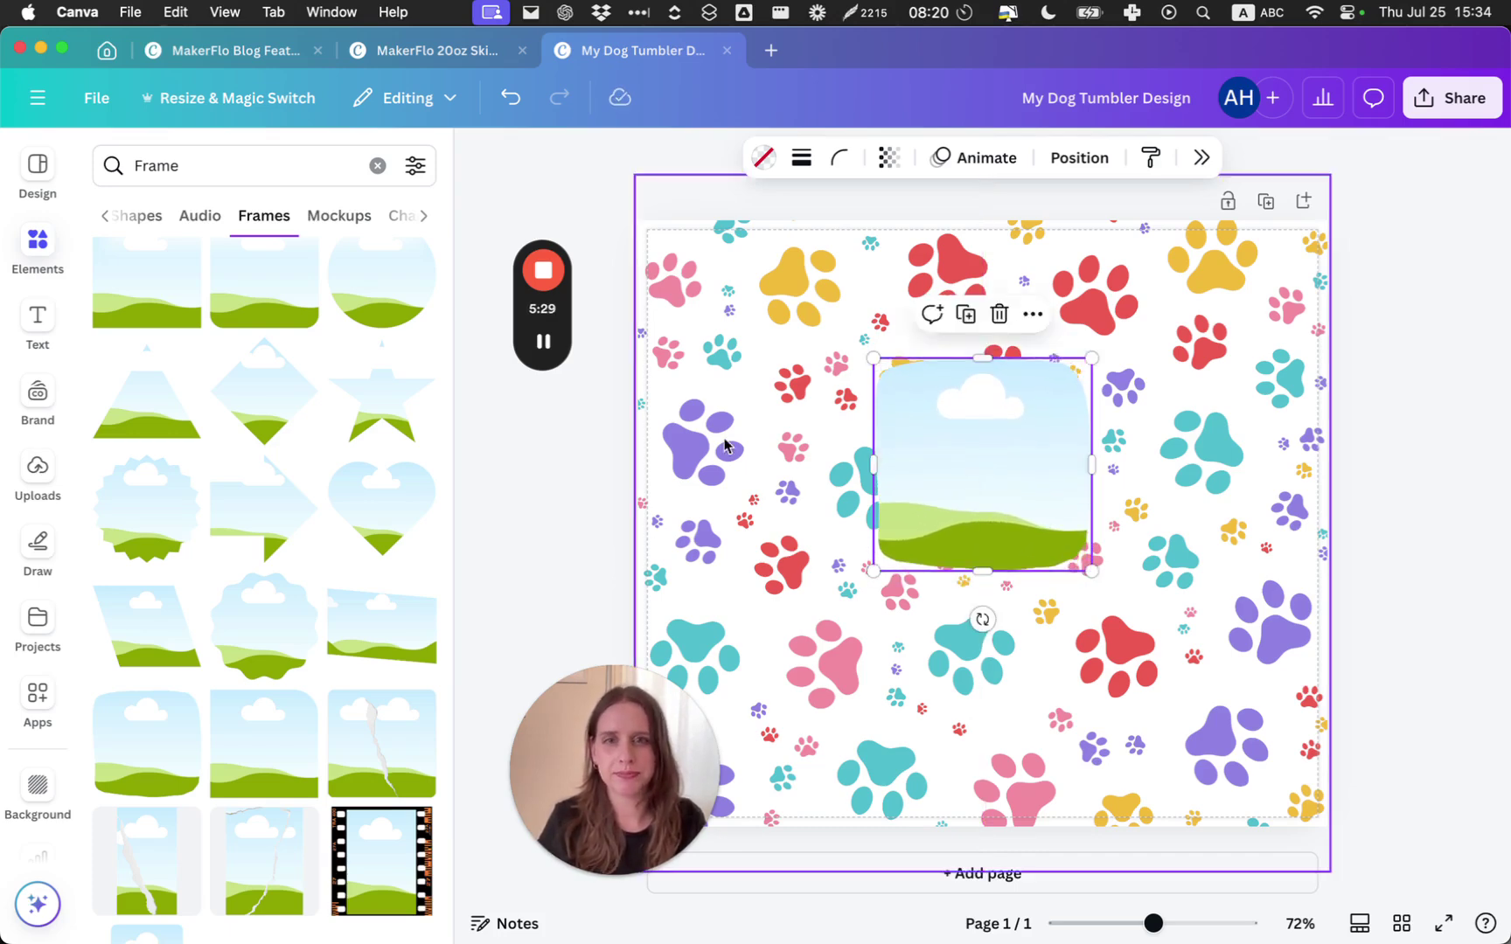
click(540, 448)
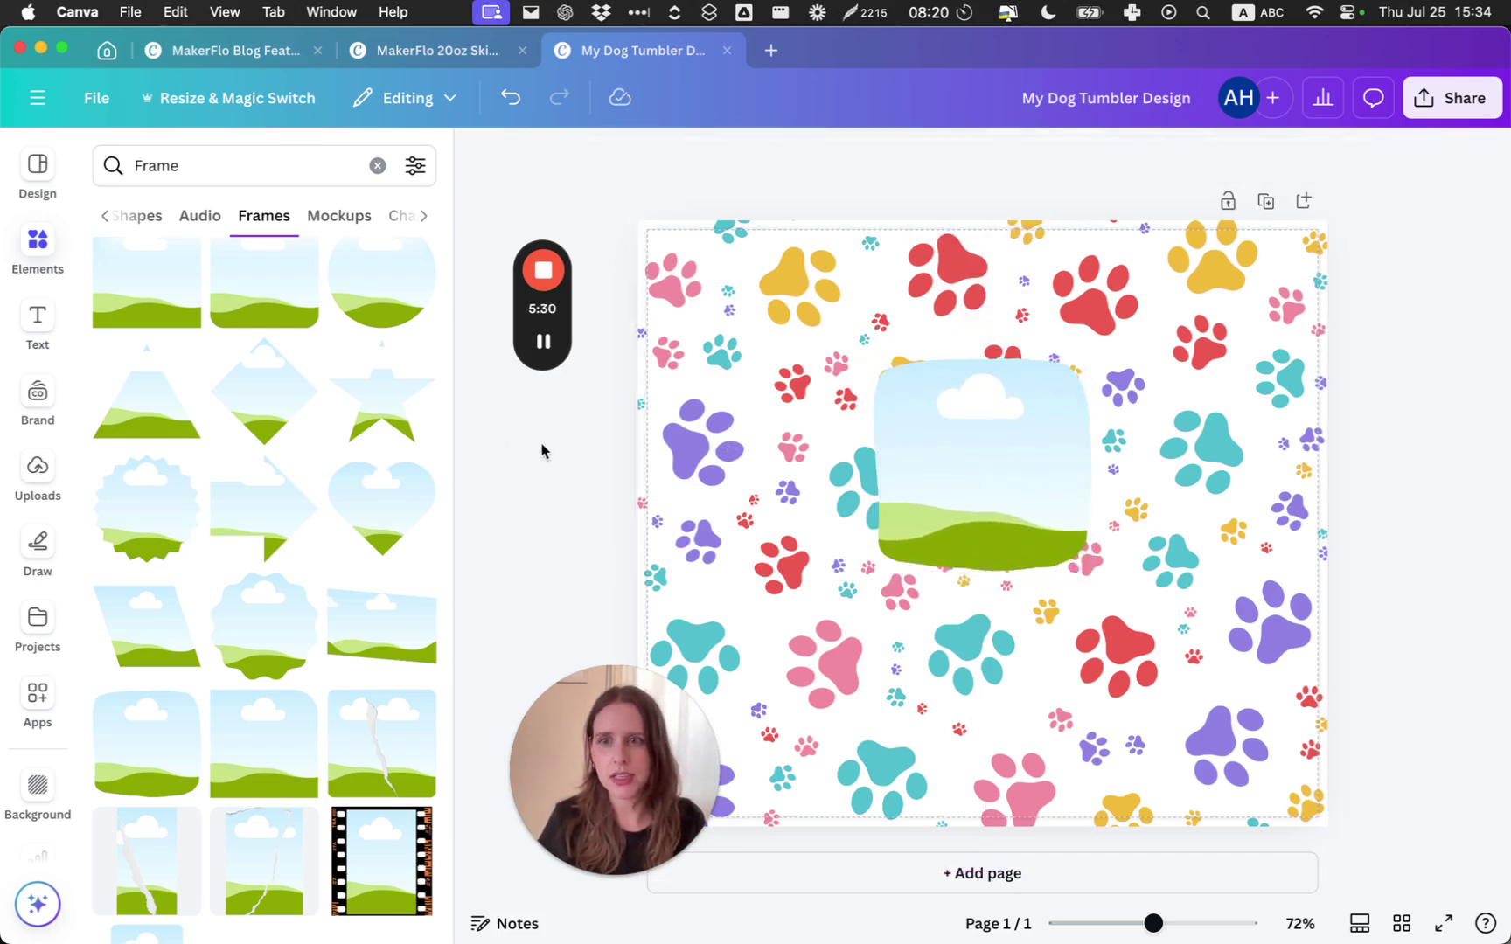
Drop the uploaded golden retriever photo into the frame and widen its crop toward the top
click(39, 472)
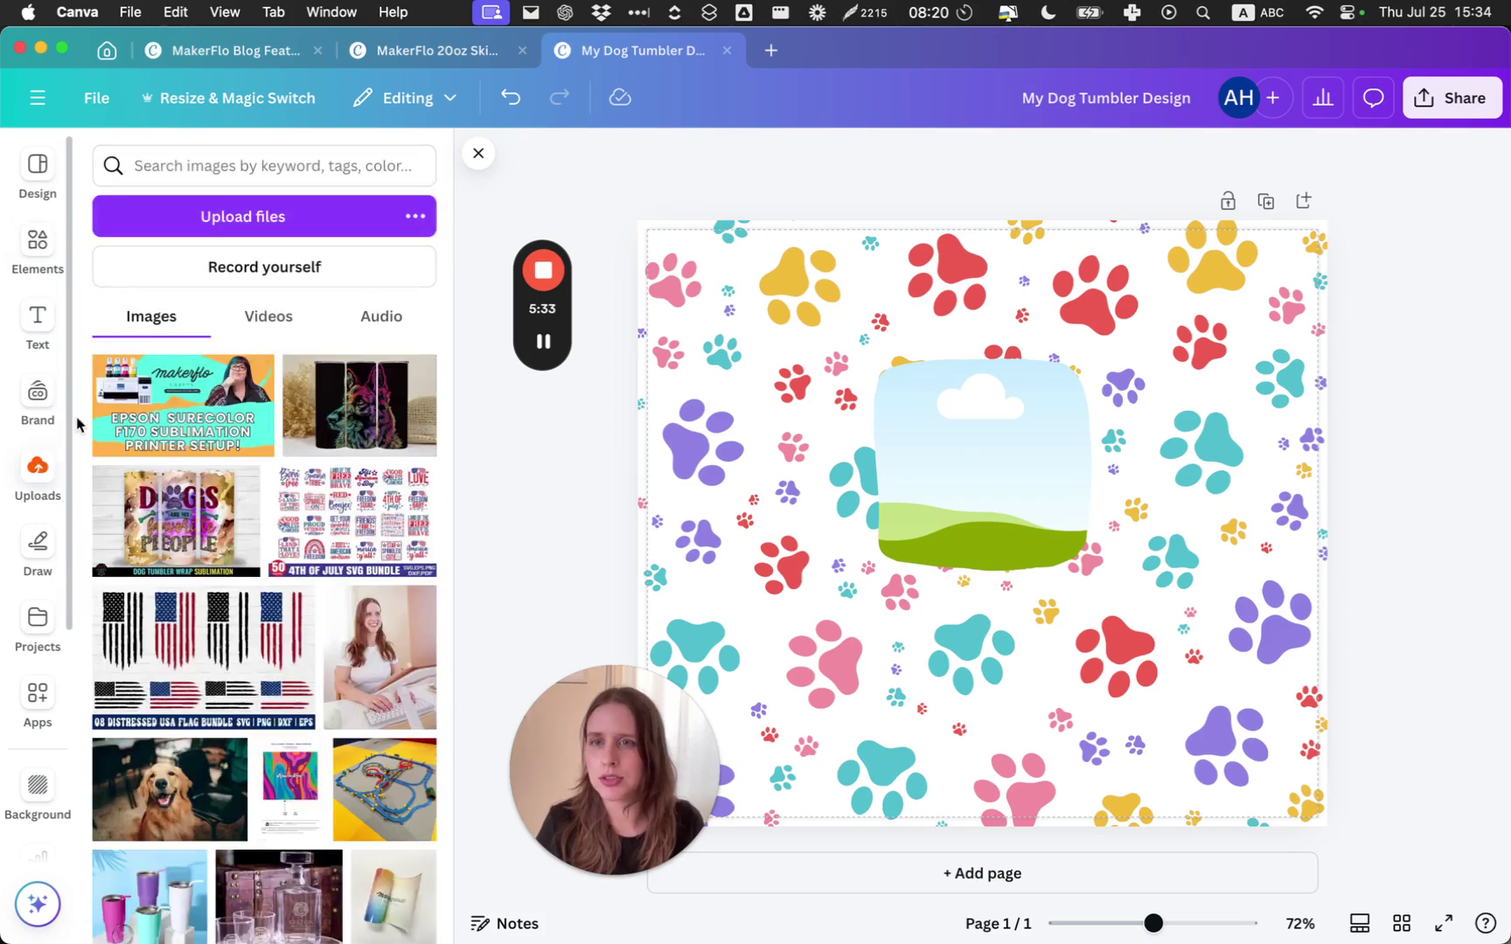
scroll(201, 726, down, 1)
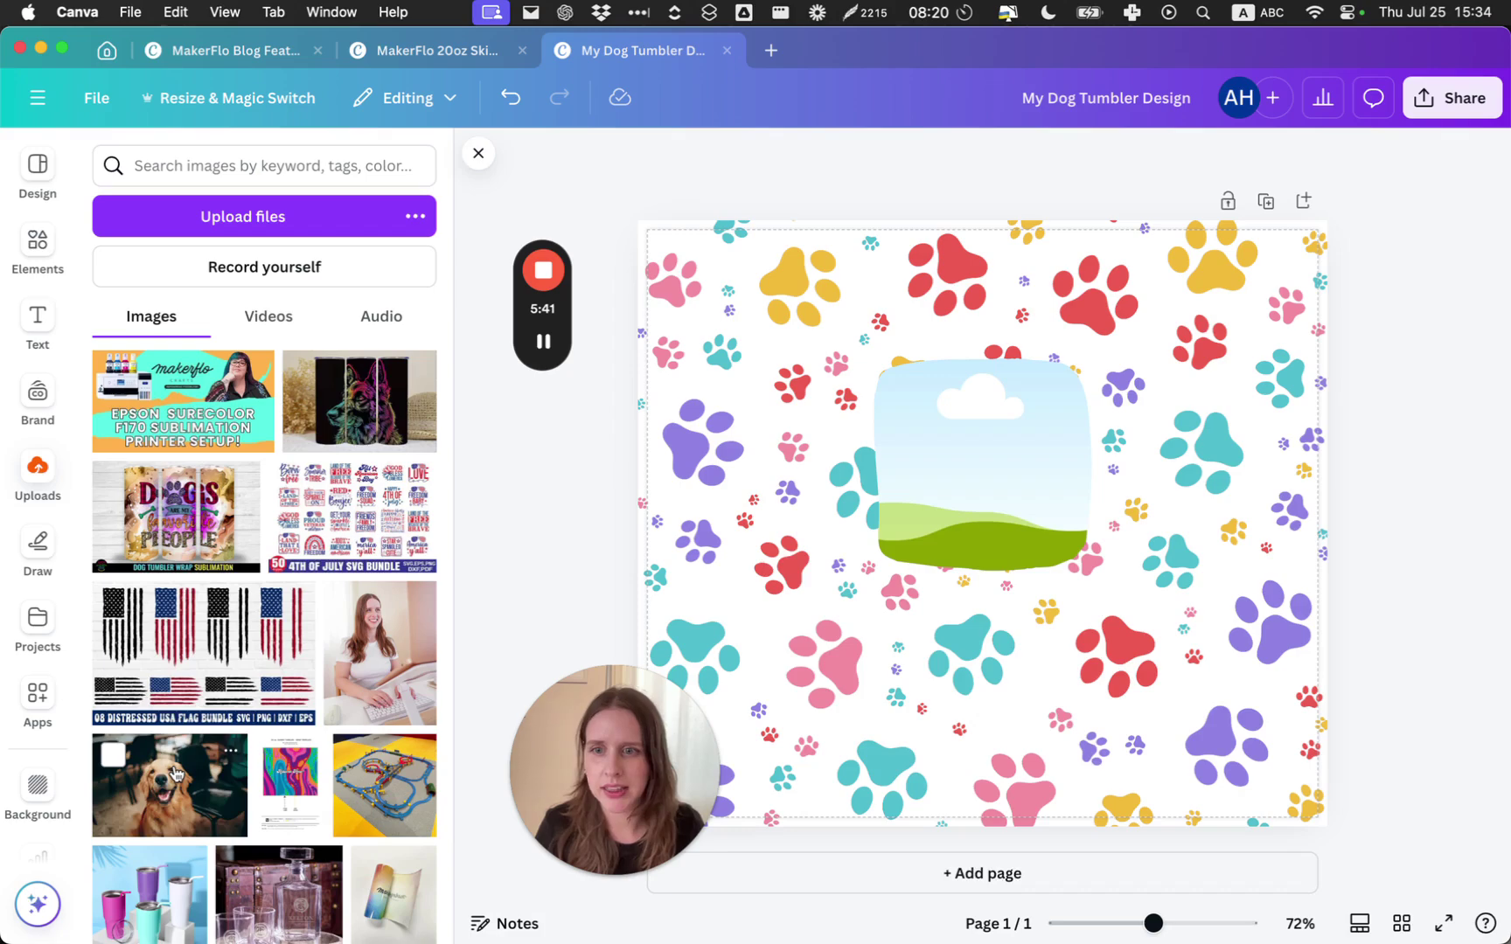
drag(175, 773, 1020, 456)
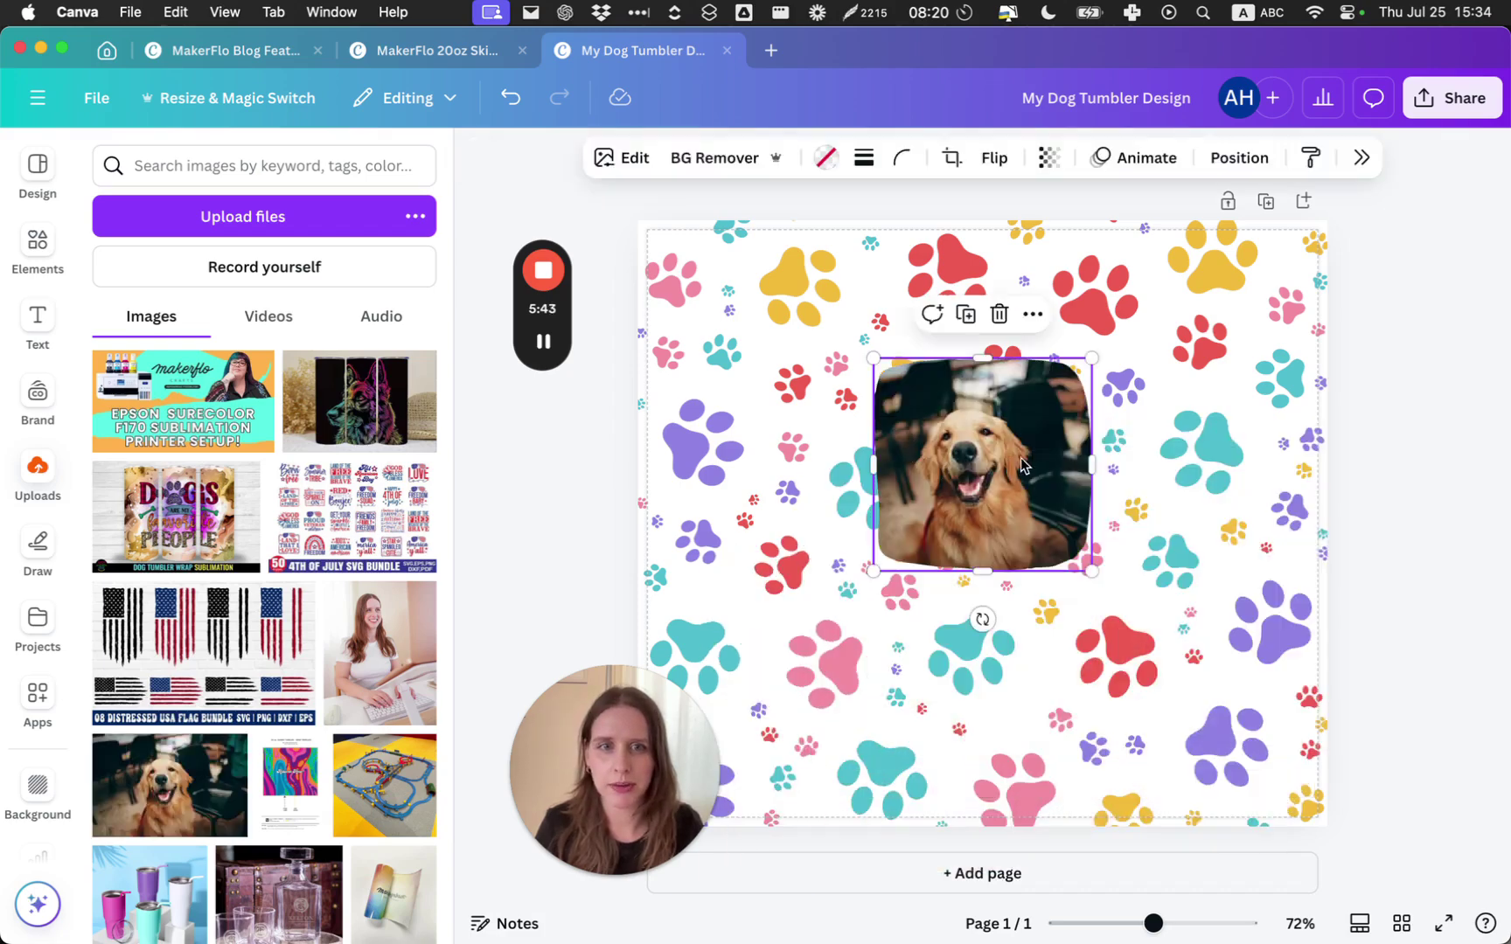
click(956, 157)
drag(978, 351, 1018, 329)
drag(655, 328, 640, 320)
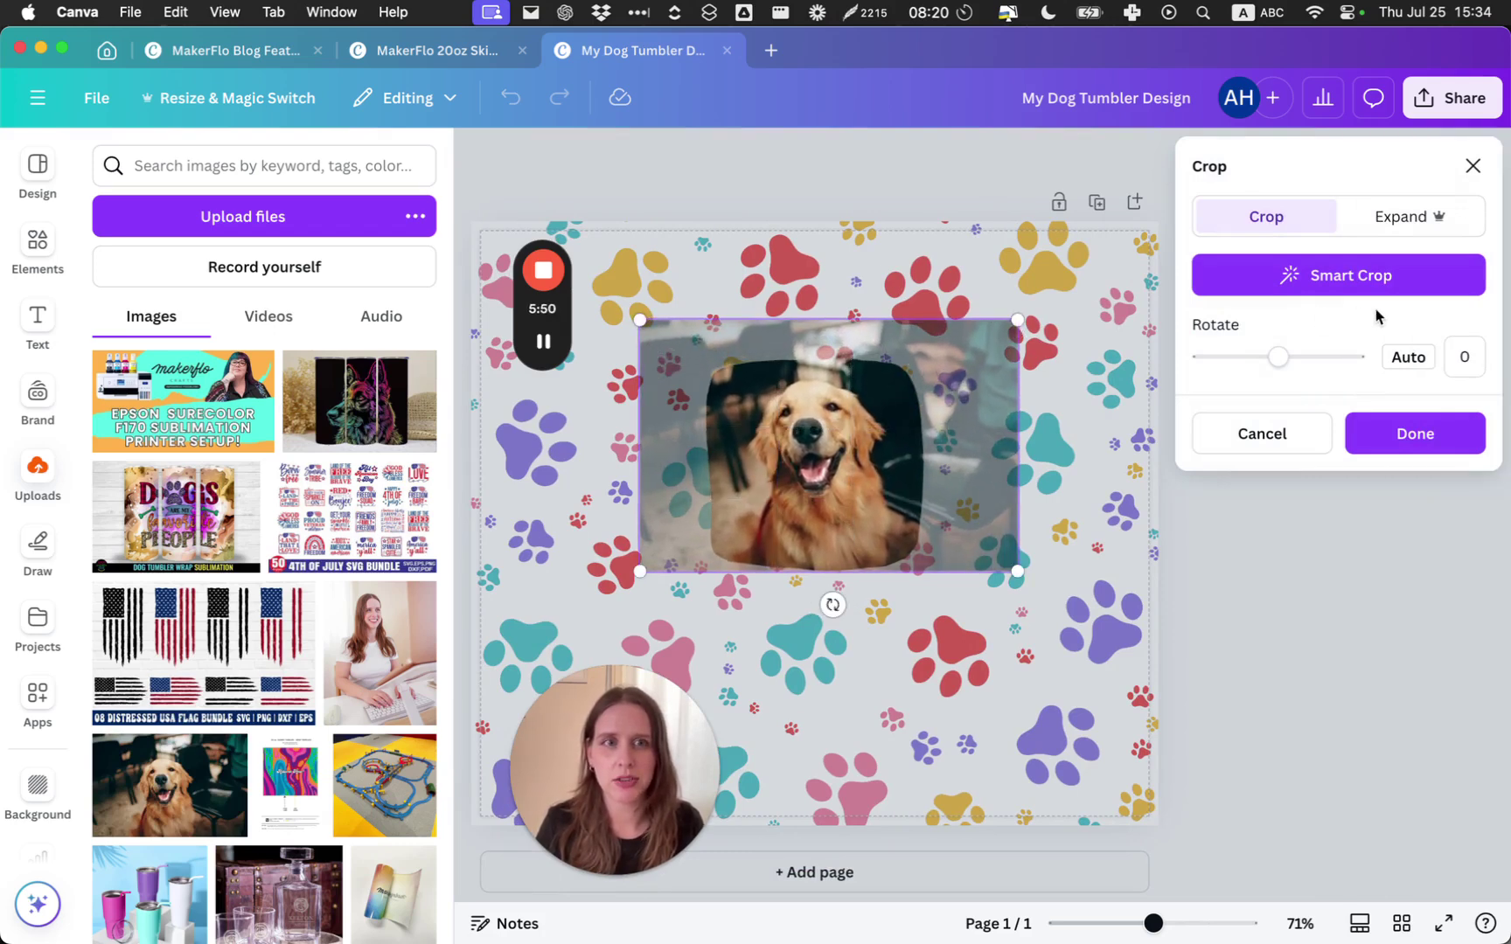
click(1420, 437)
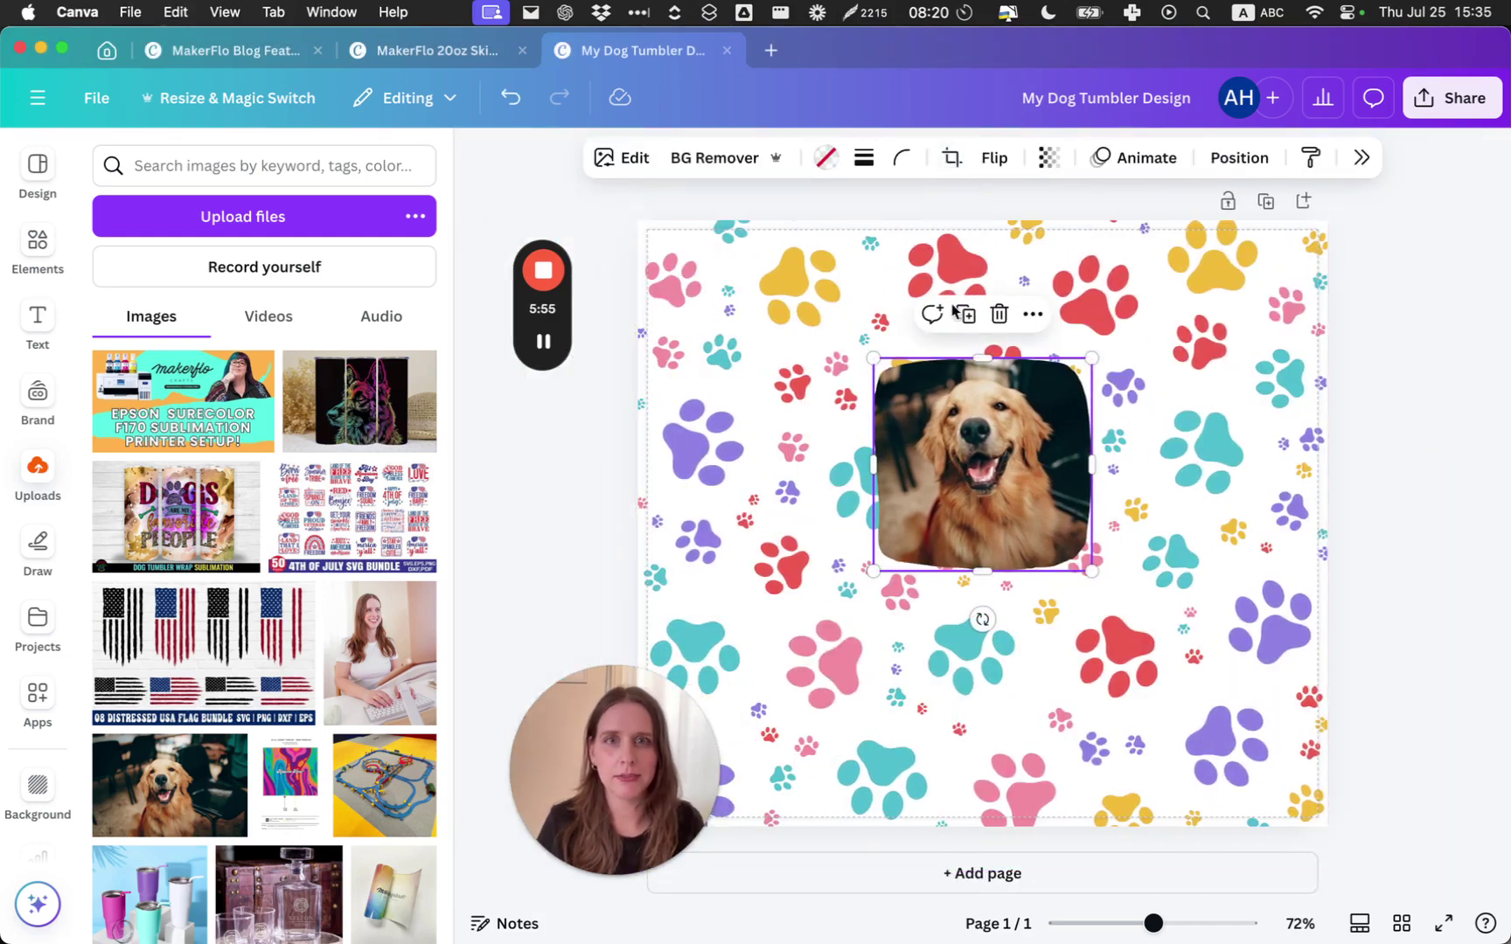
Nudge the dog photo slightly upward, then clear the selection
click(1098, 397)
drag(927, 473, 927, 466)
click(1271, 456)
click(1442, 448)
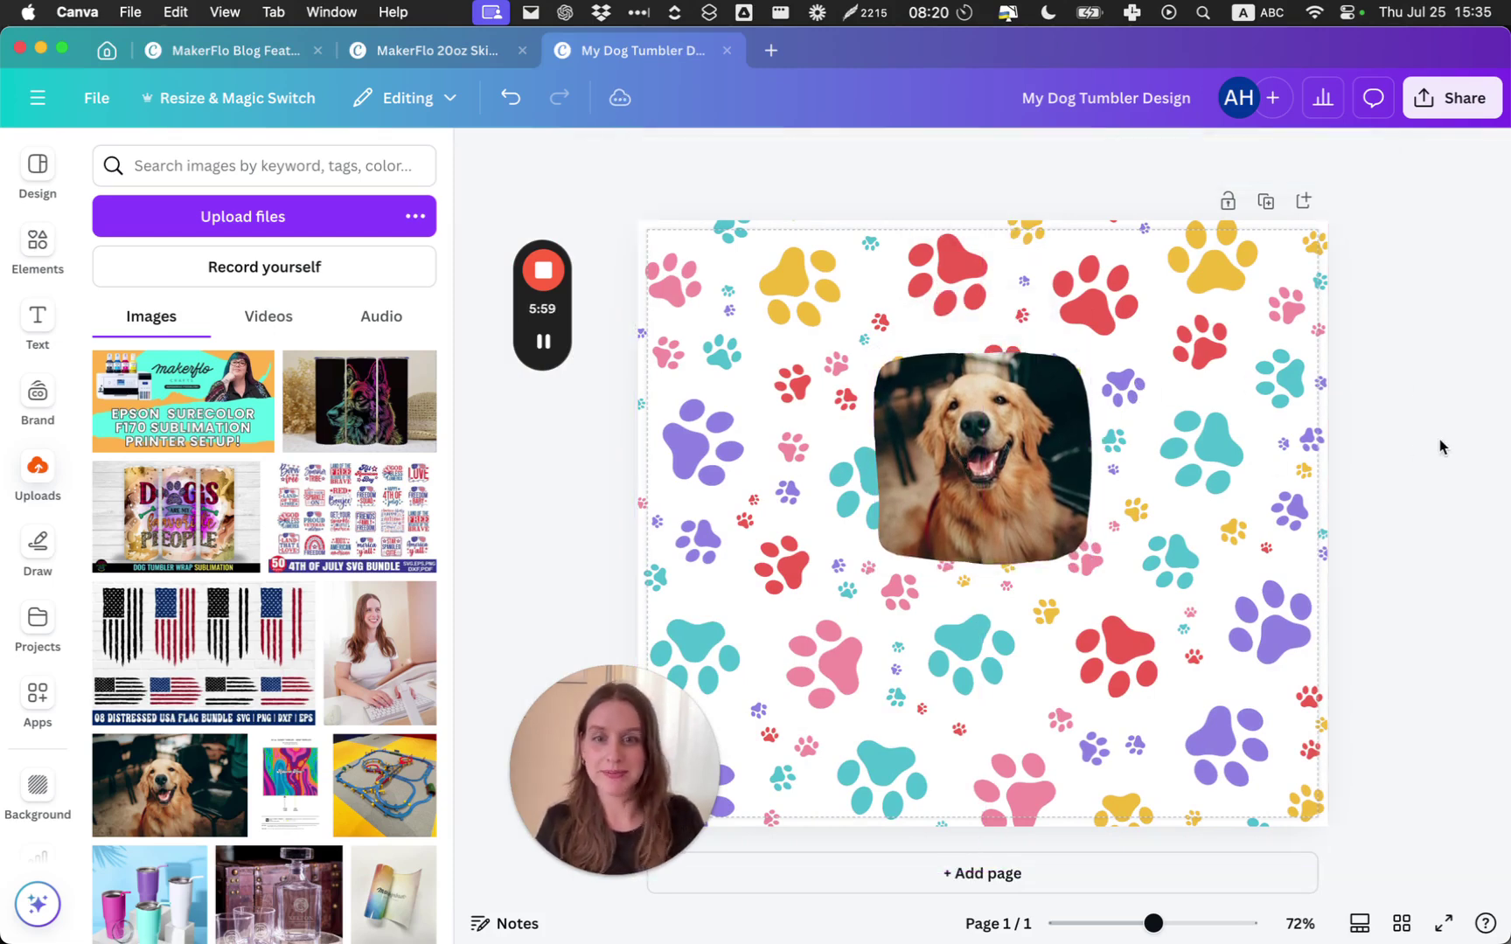
click(821, 275)
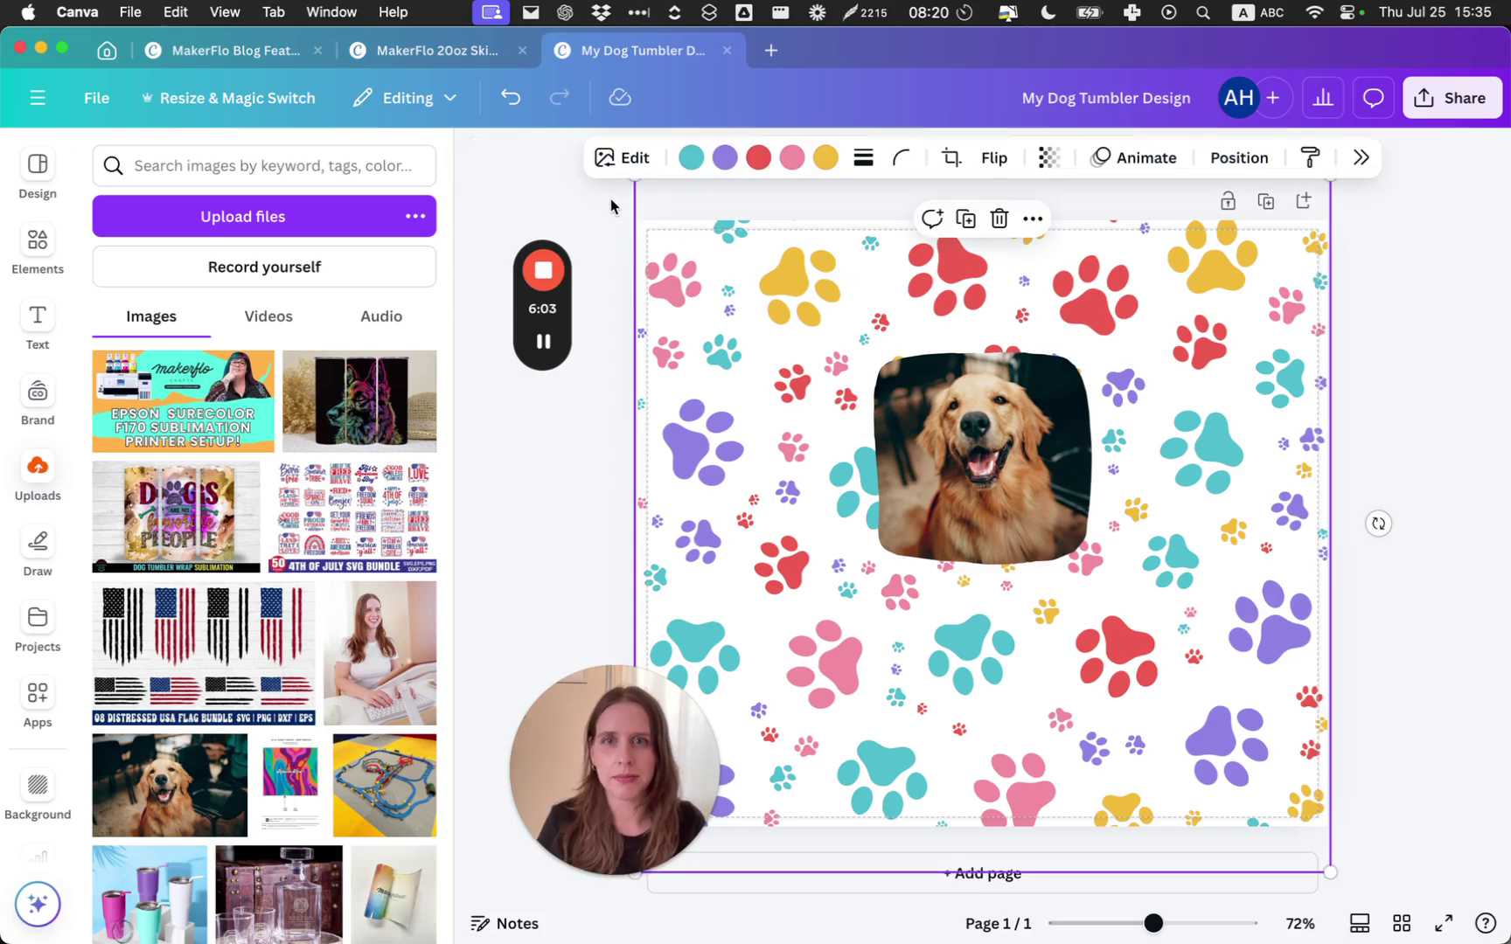
click(611, 207)
Search the elements for 'paw print' and show the Graphics results
click(38, 325)
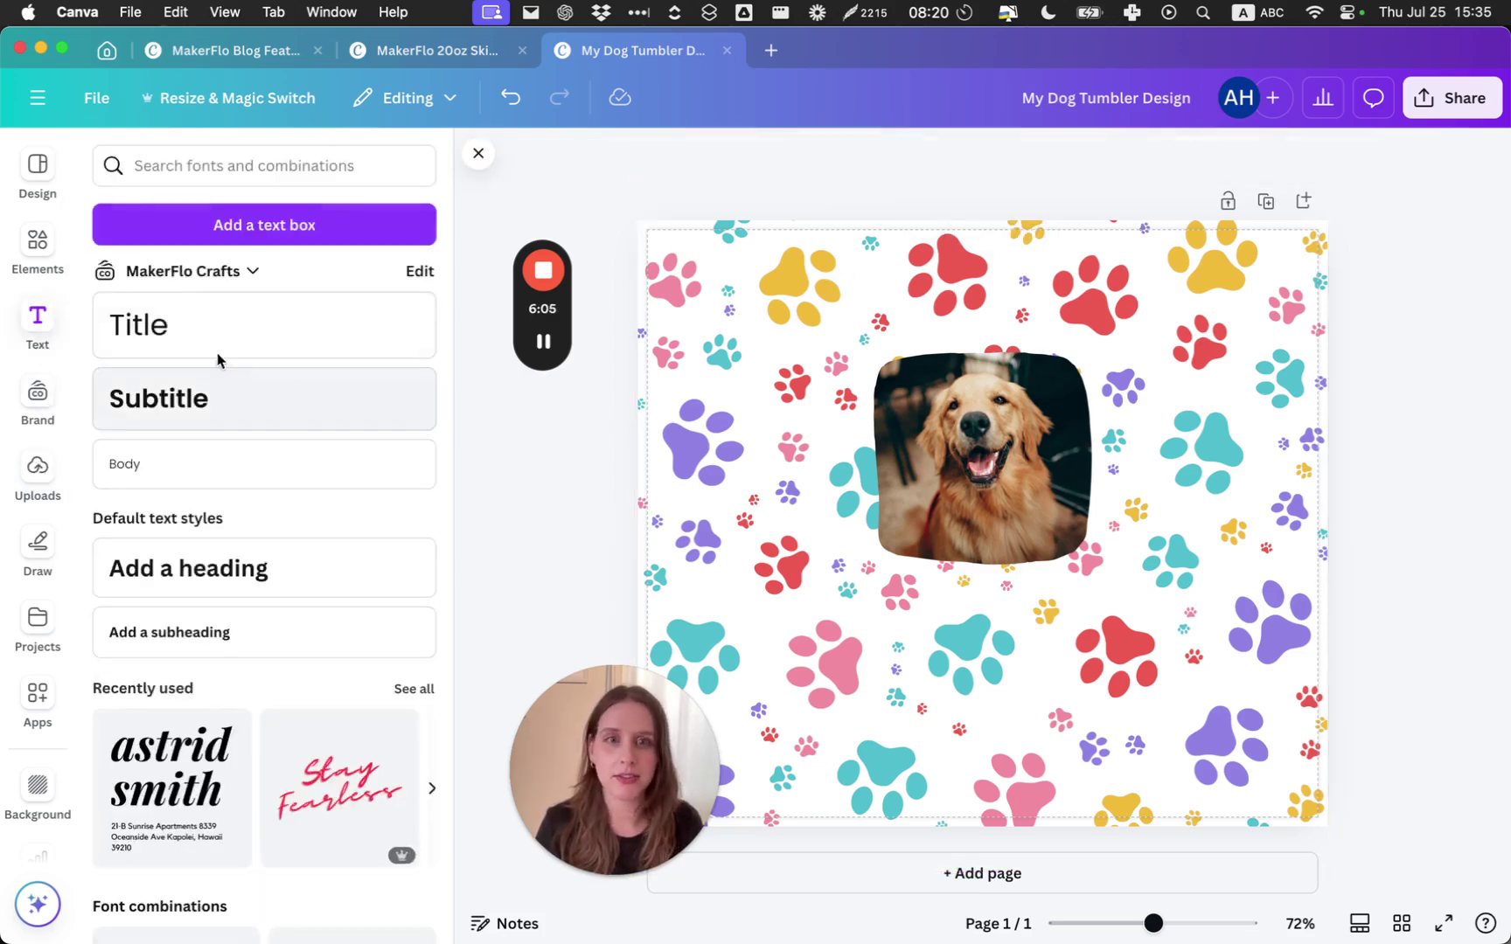
click(38, 245)
click(209, 163)
key(super+a)
text(p)
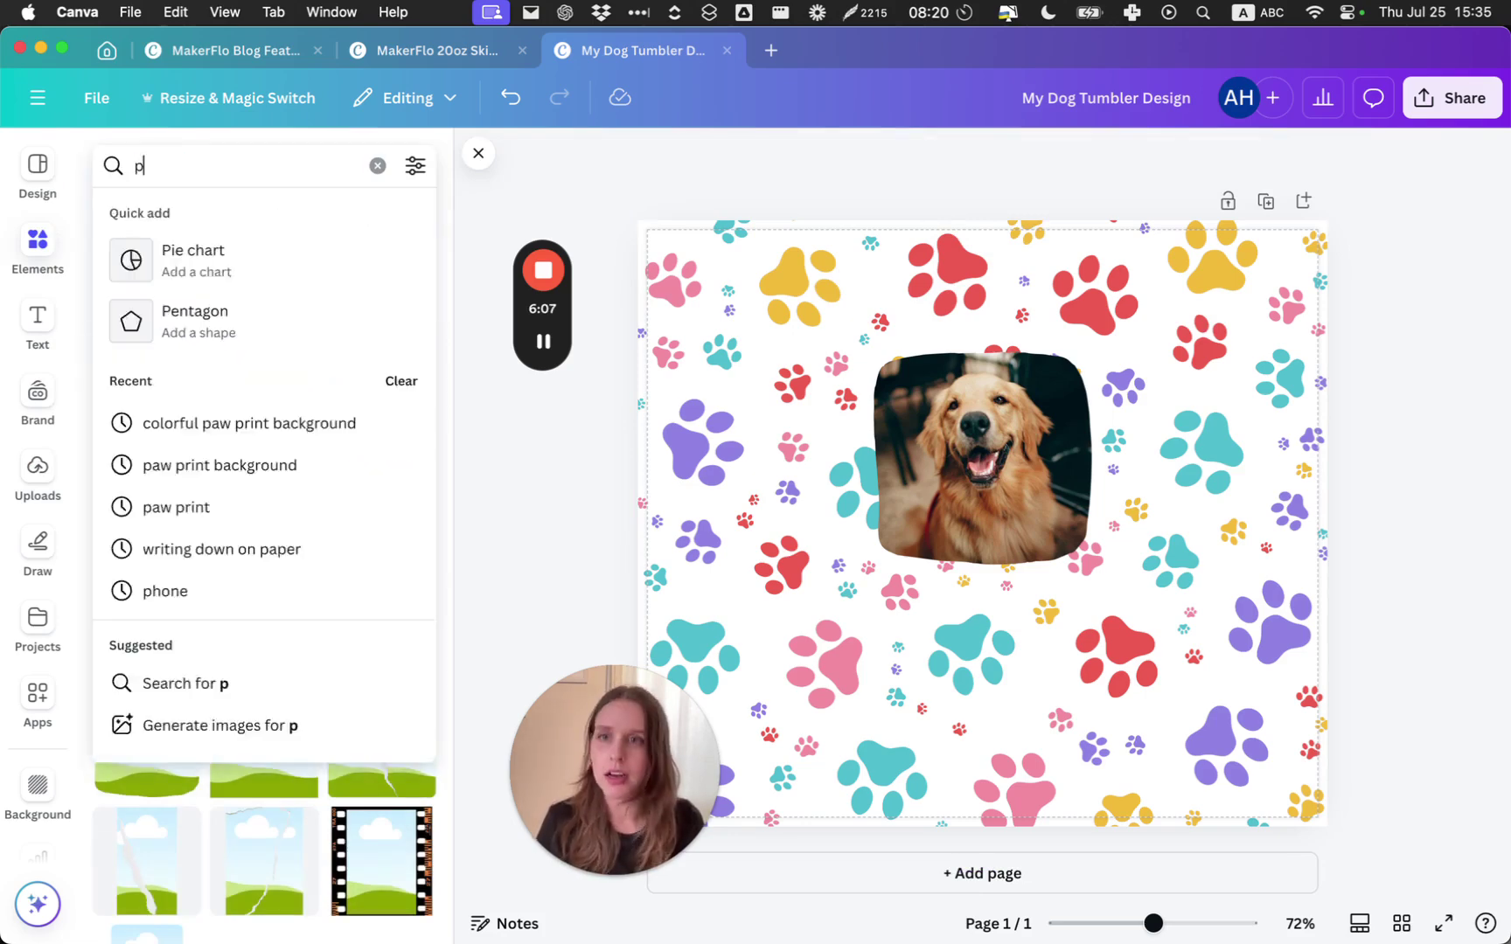
text(aw print)
key(Return)
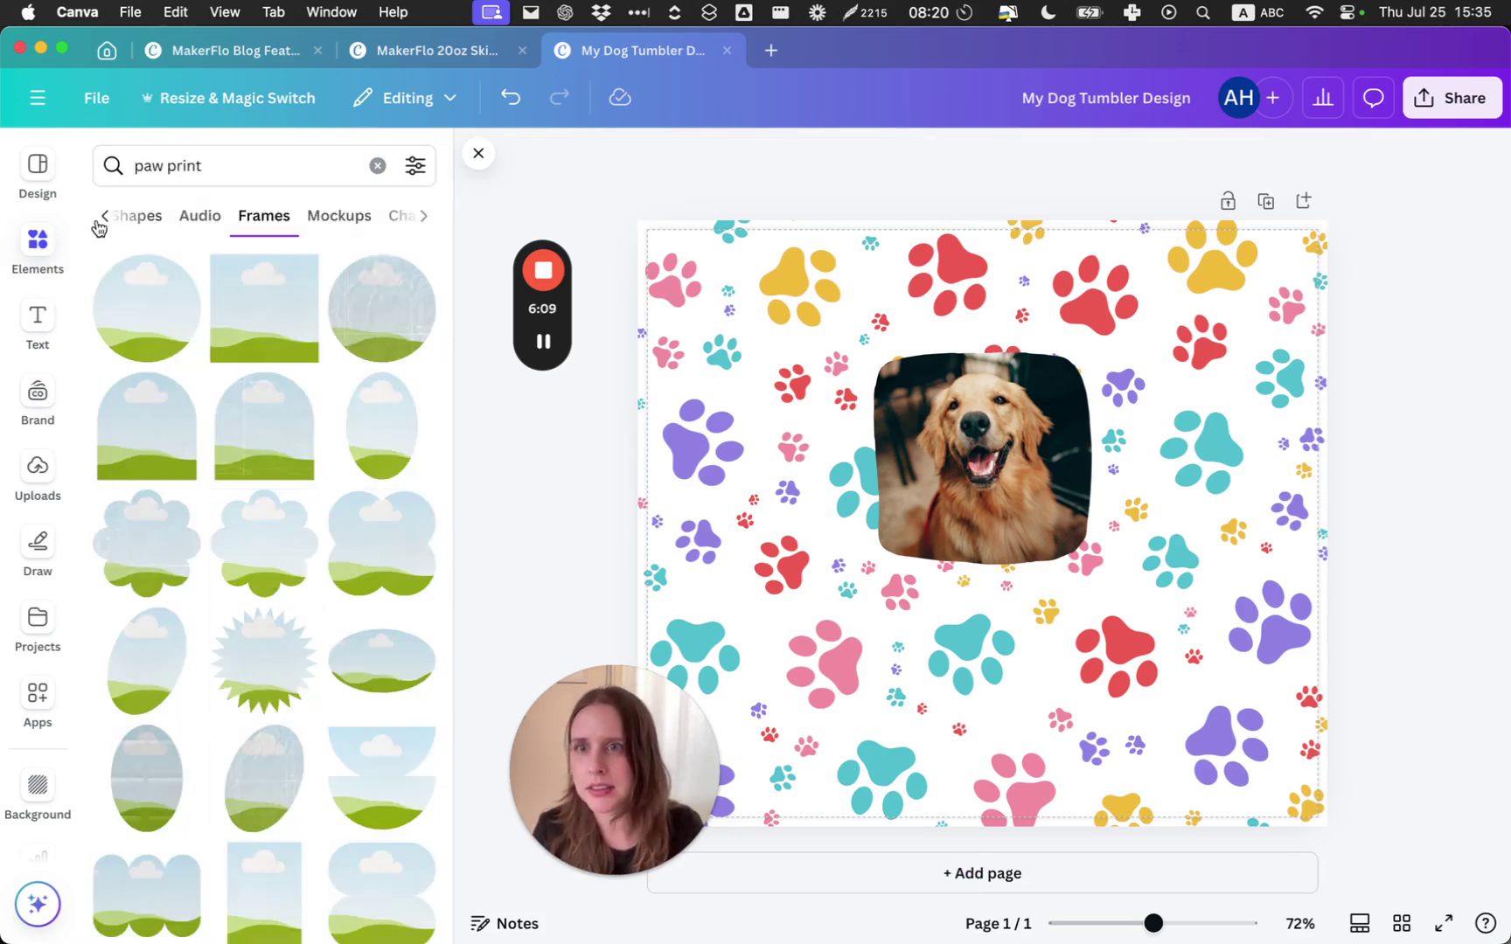
click(103, 217)
click(171, 220)
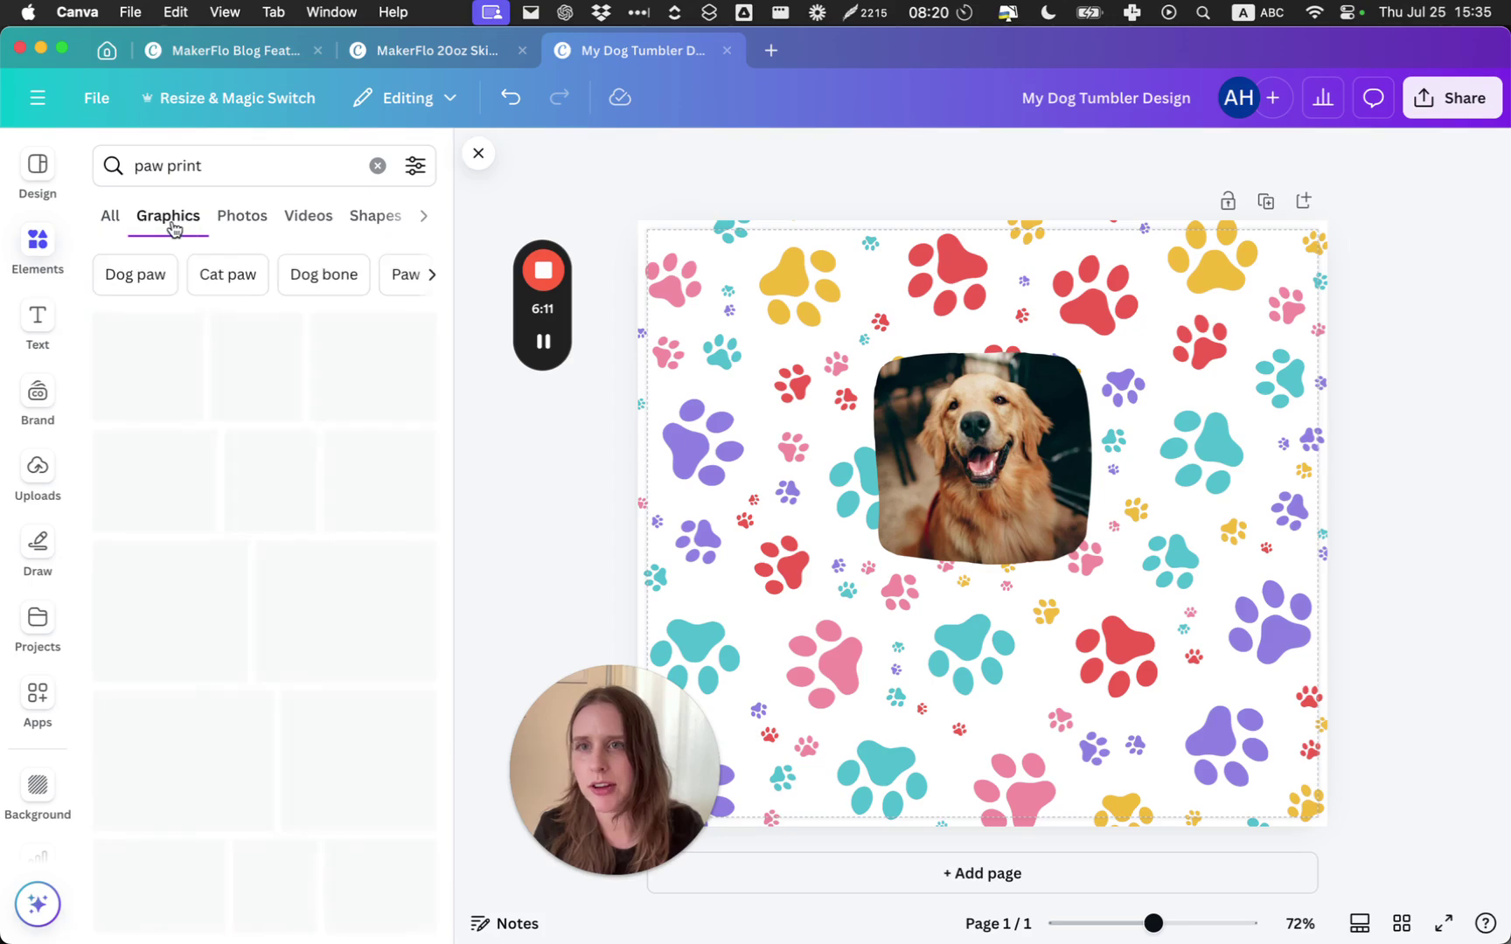
Add the orange paw graphic, shrink it, and tuck it against the photo's lower-left edge
click(175, 711)
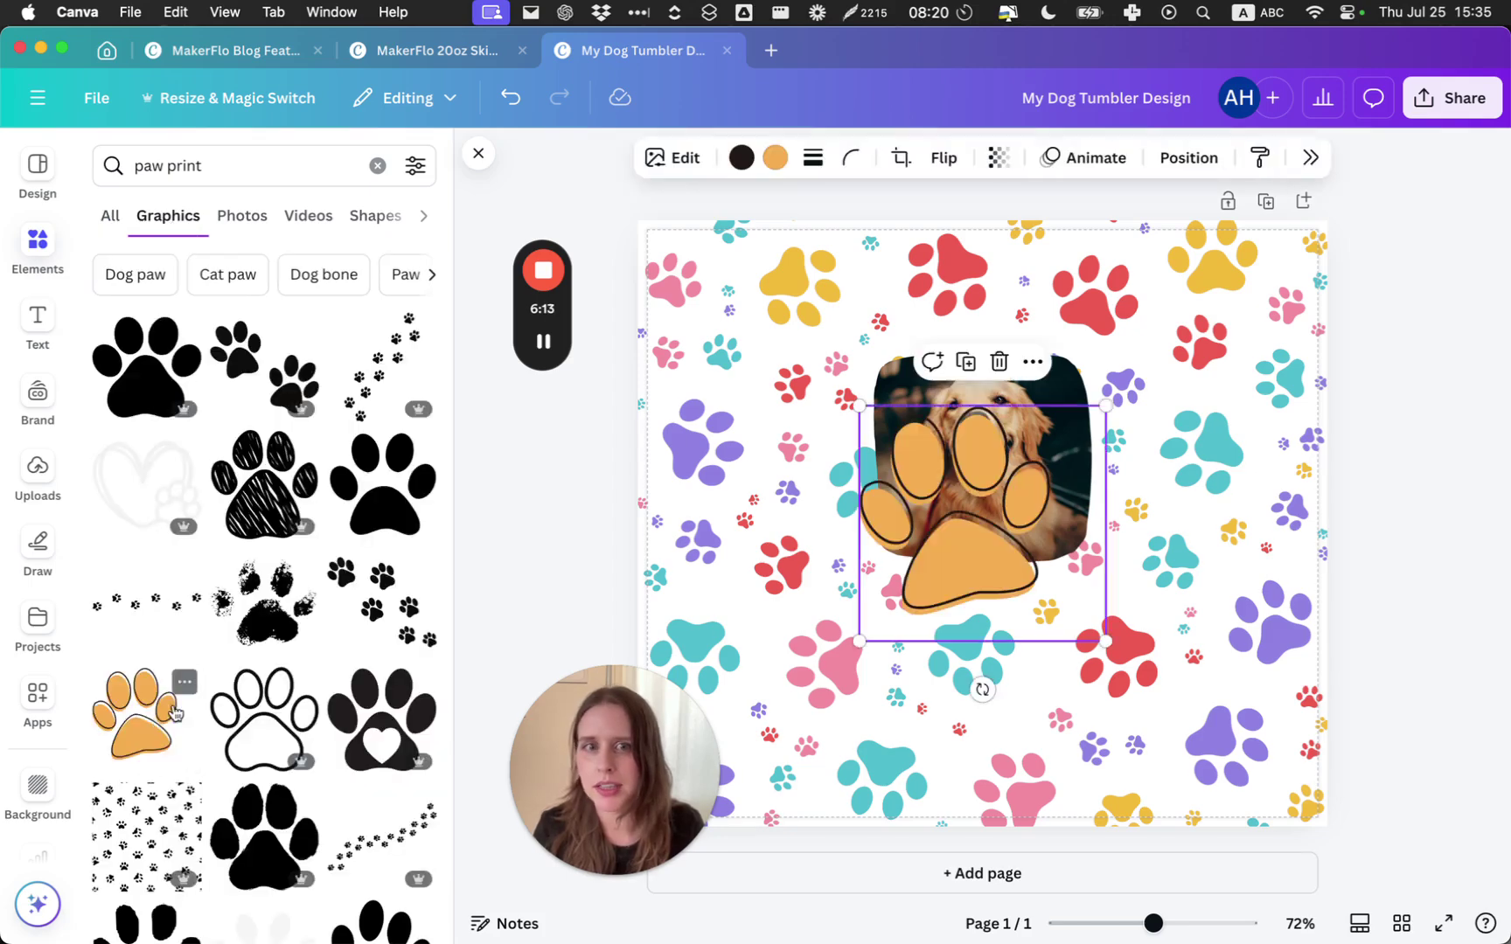
drag(1106, 404, 971, 535)
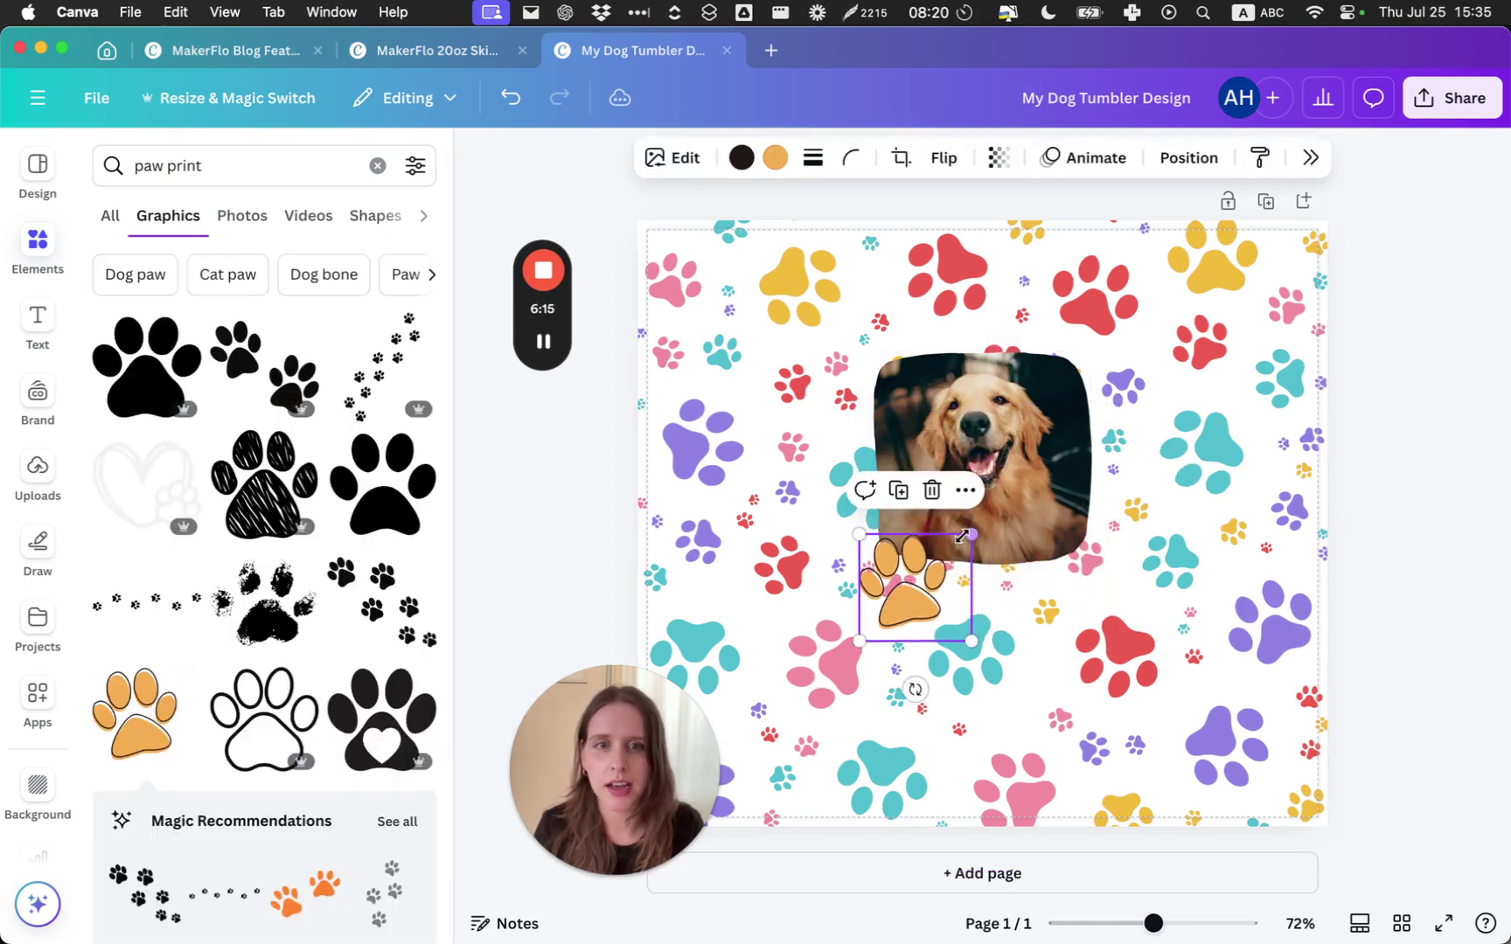
drag(918, 613, 918, 574)
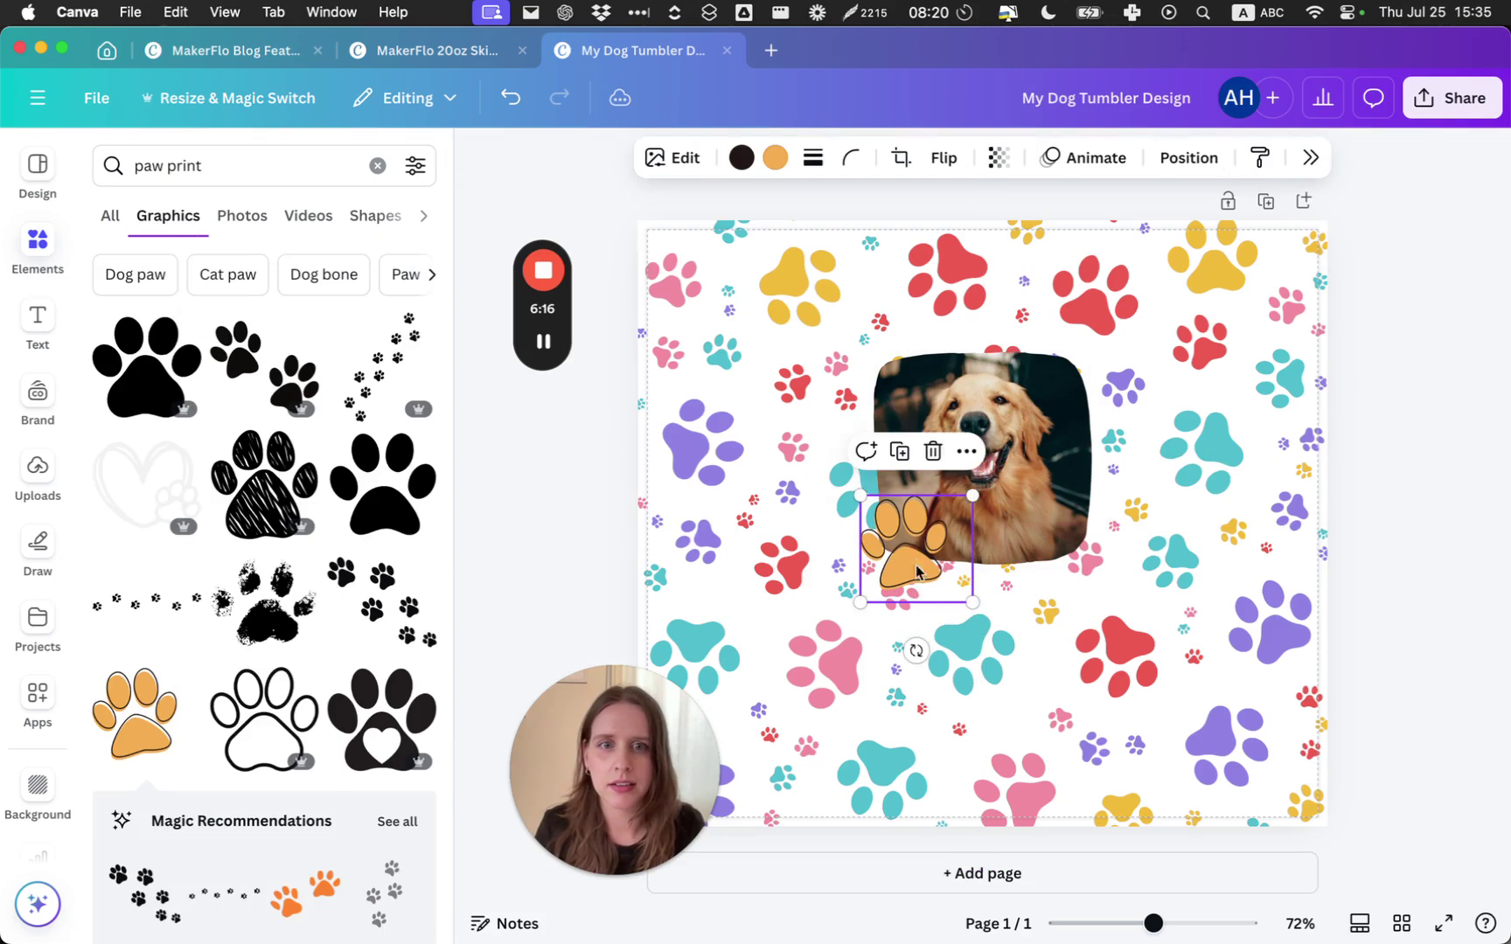
click(34, 327)
Add a title text box reading 'Marla' on one line, centred below the photo
click(166, 331)
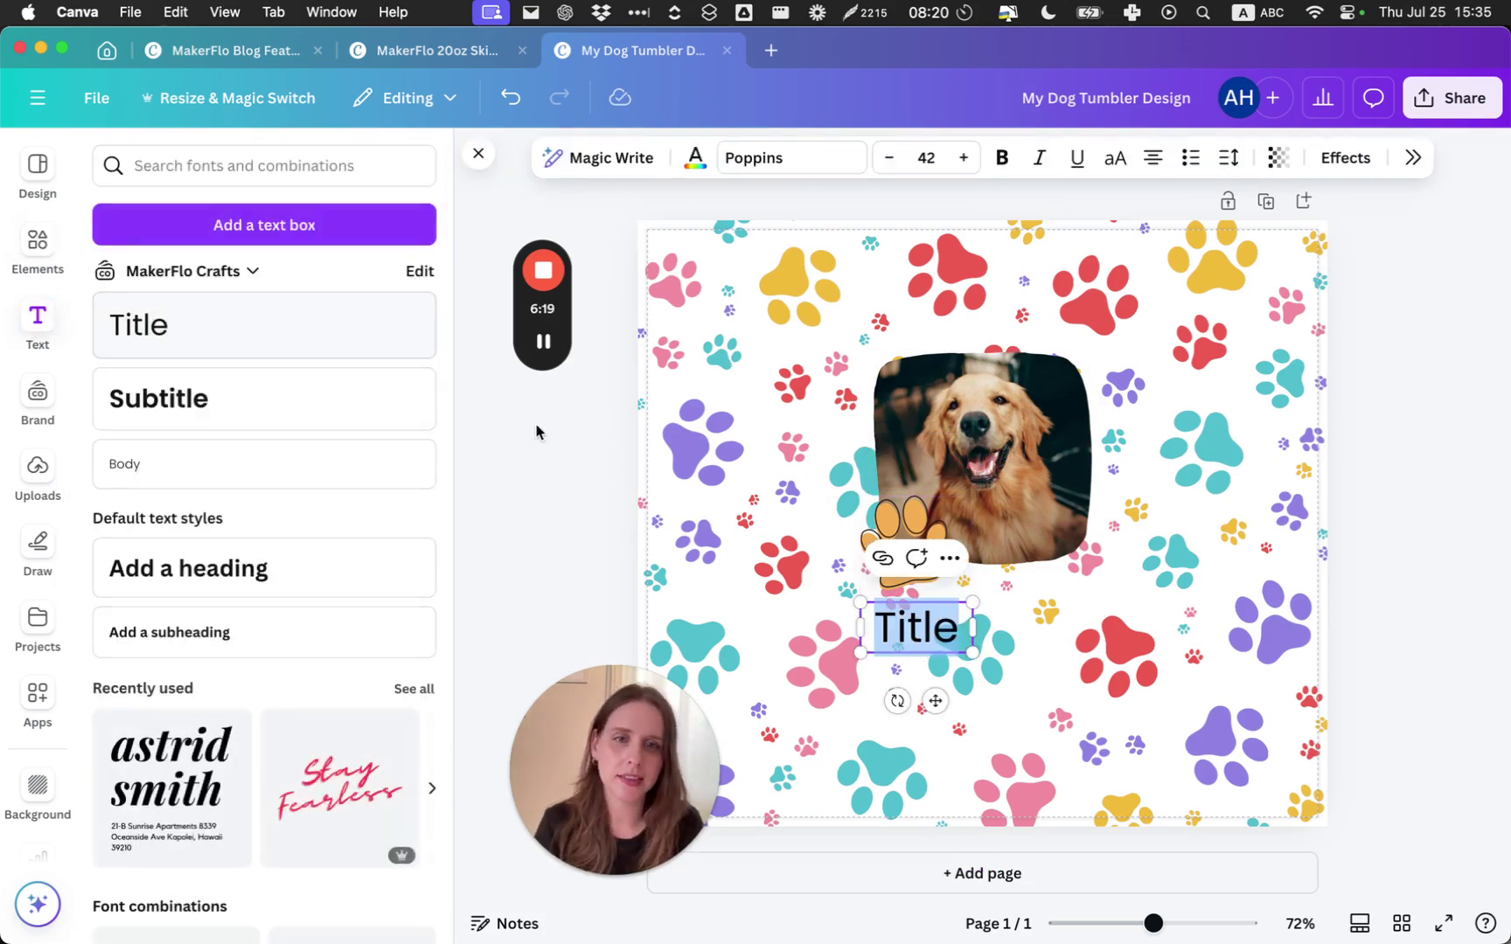
text(Marla)
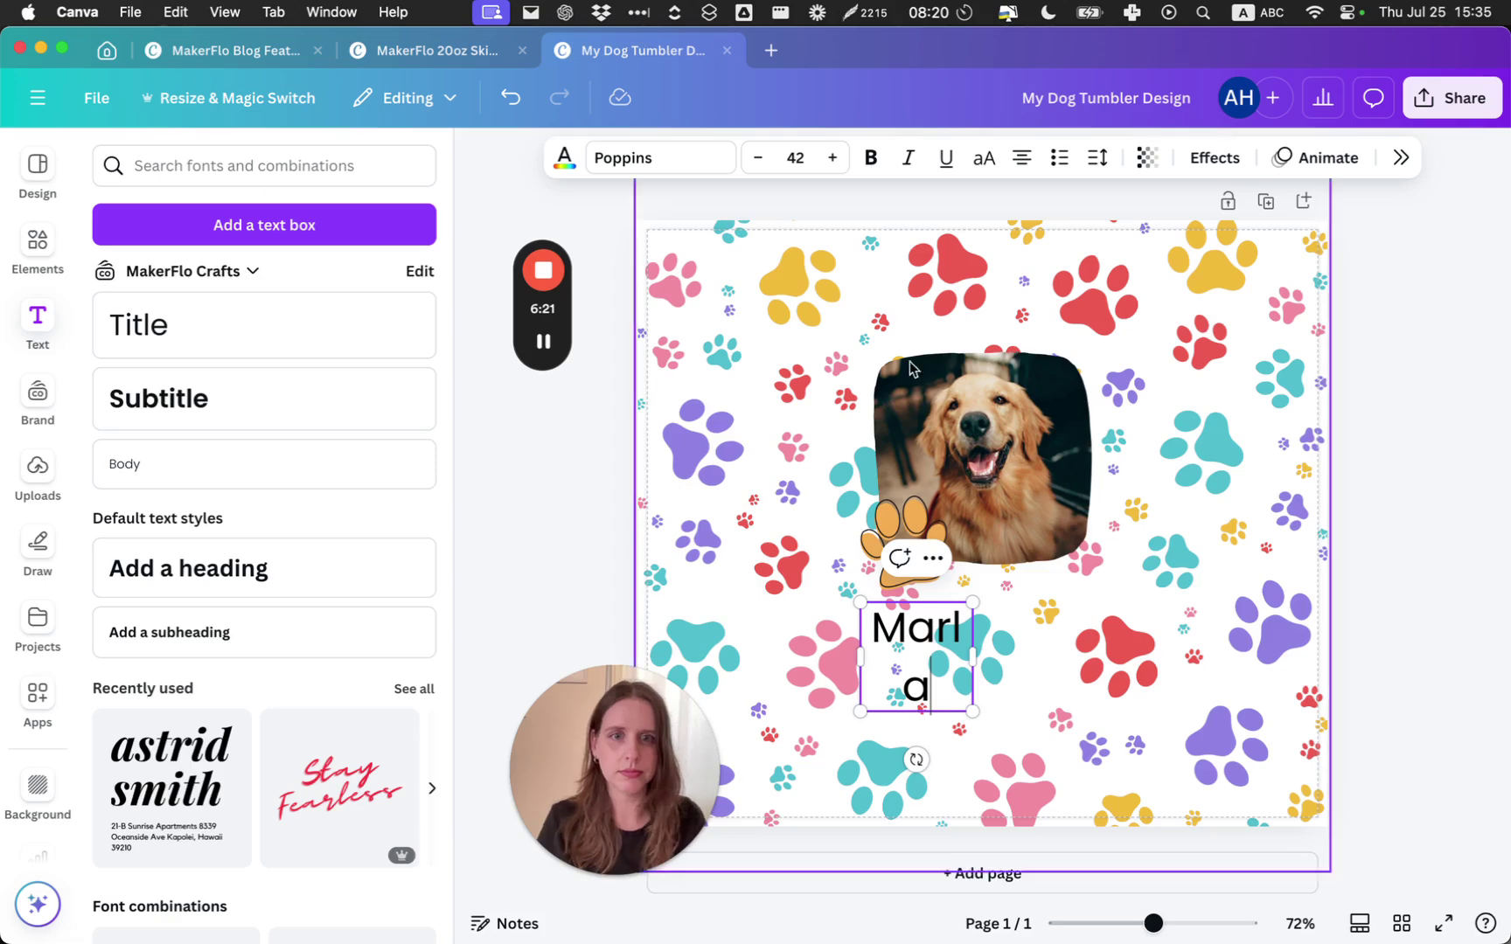
drag(973, 627, 1104, 627)
click(1062, 653)
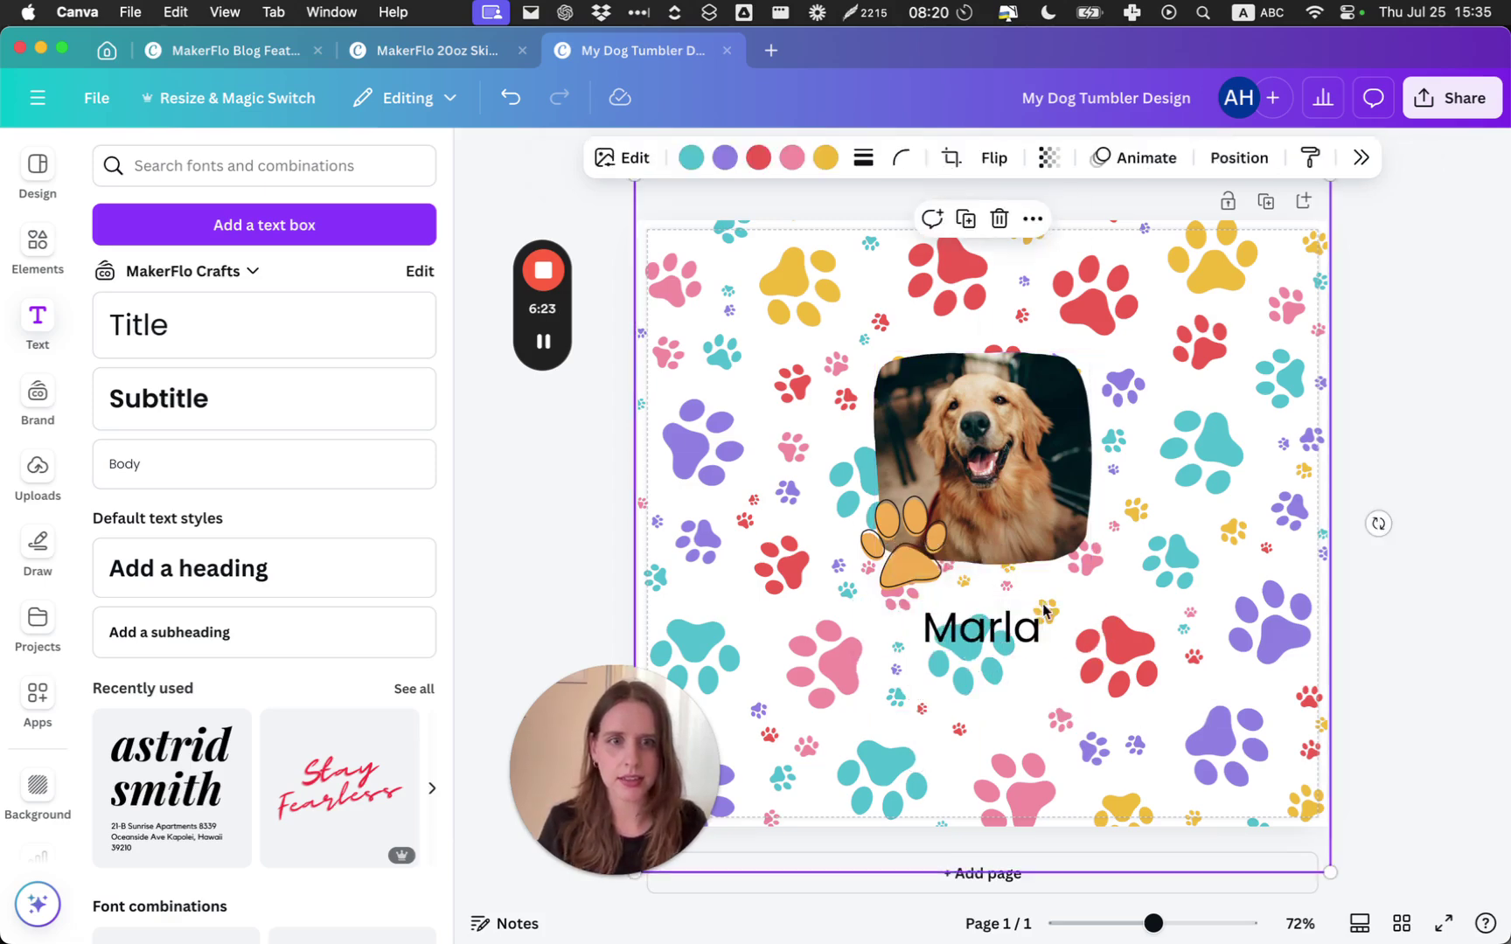
drag(1005, 628, 991, 627)
Shift the paw pattern slightly down-left and set the page background to light pink
click(1191, 422)
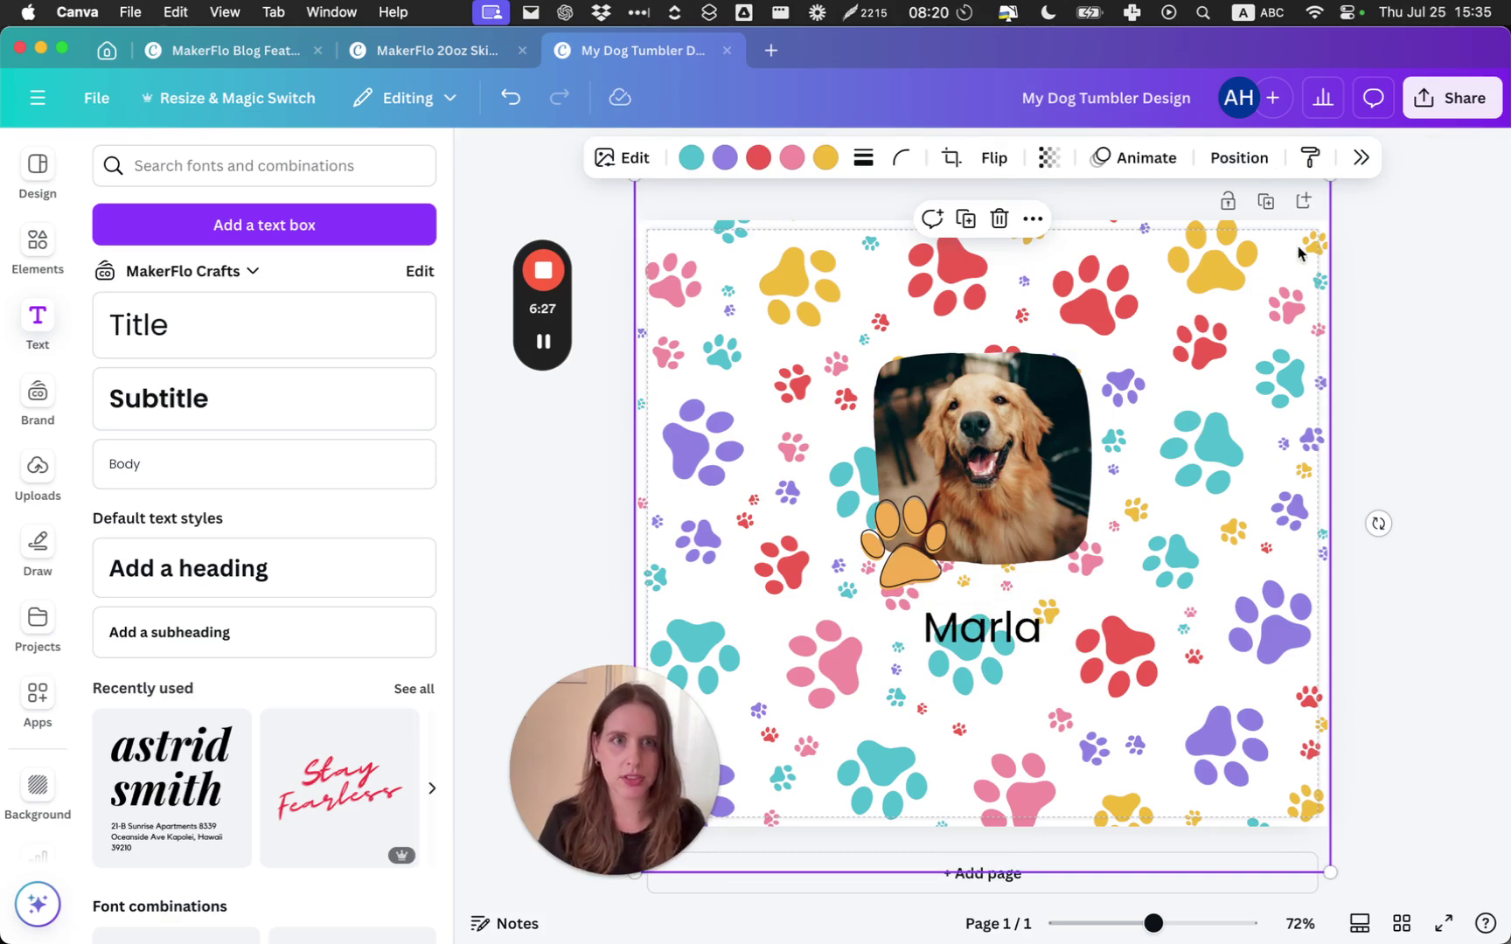
drag(1302, 254, 1252, 285)
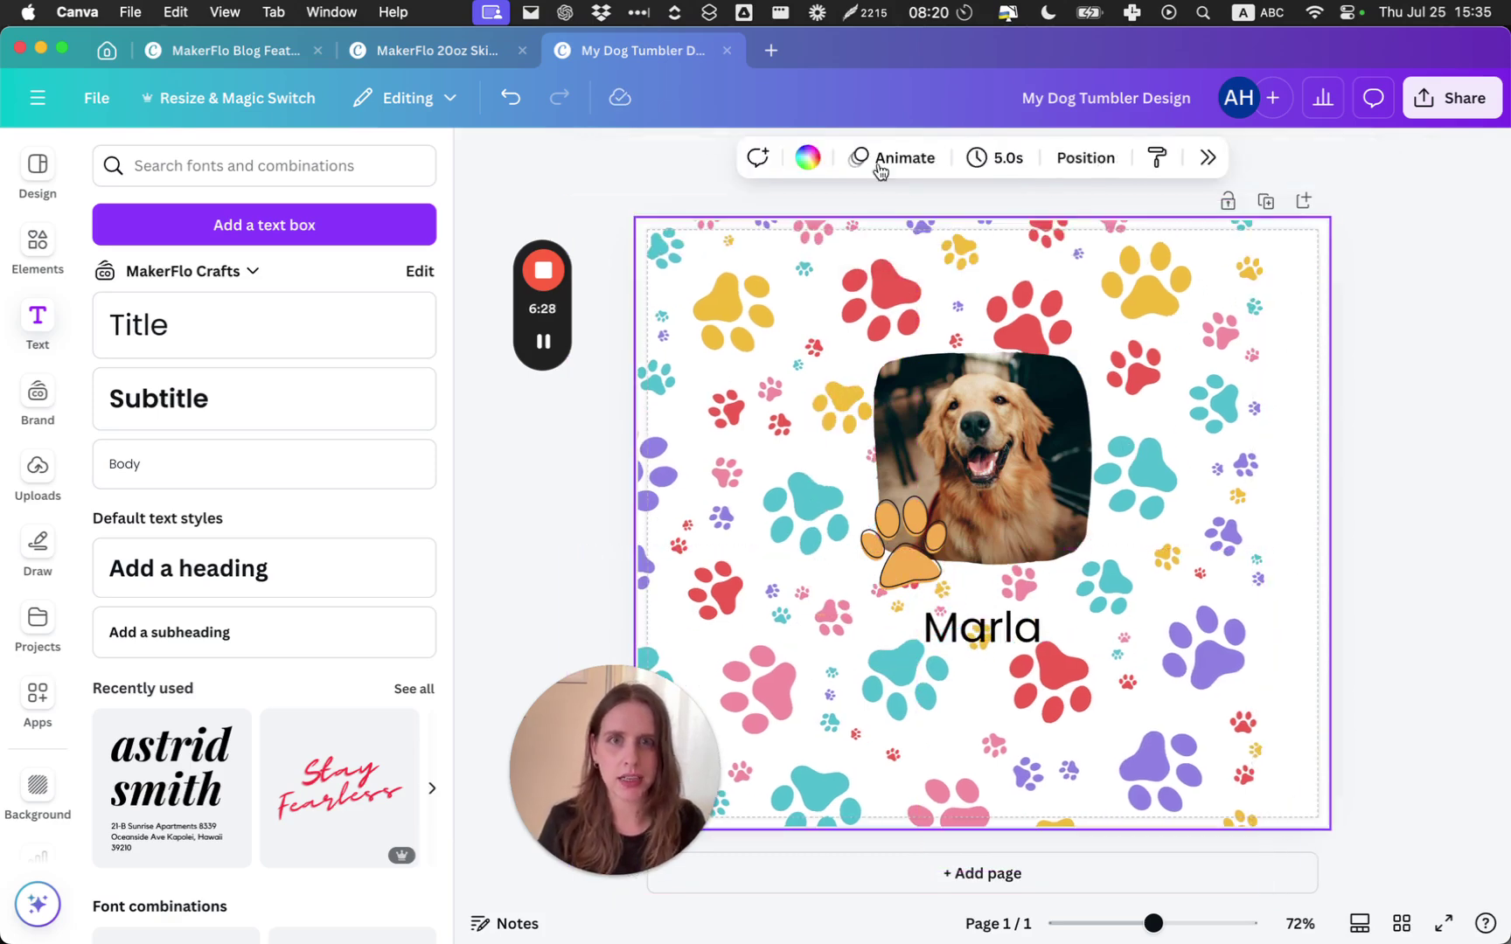
click(808, 158)
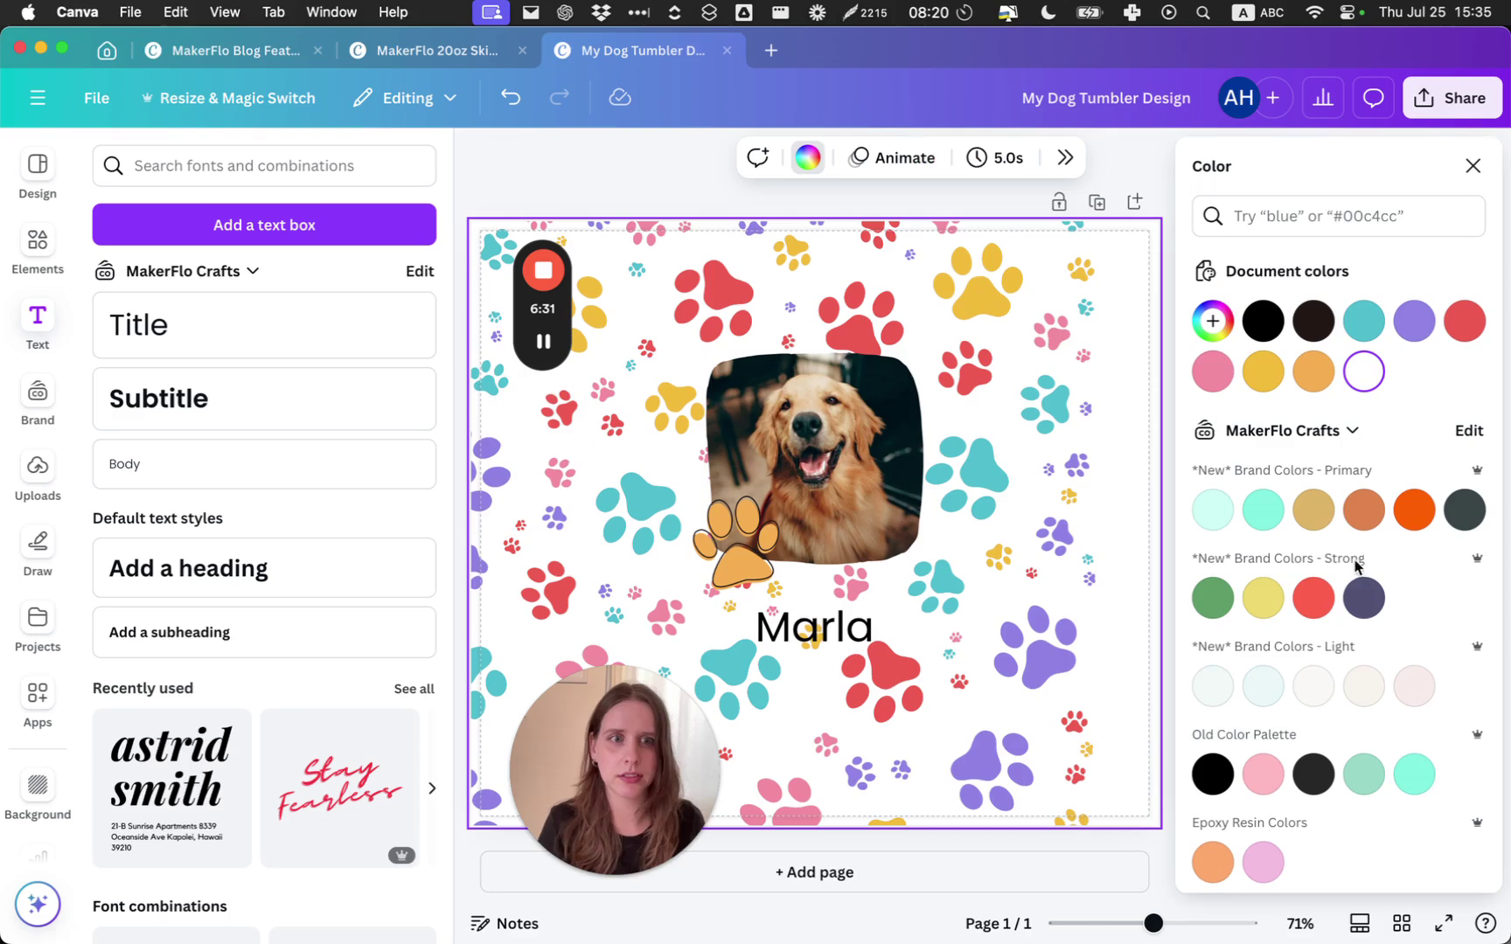
click(1412, 688)
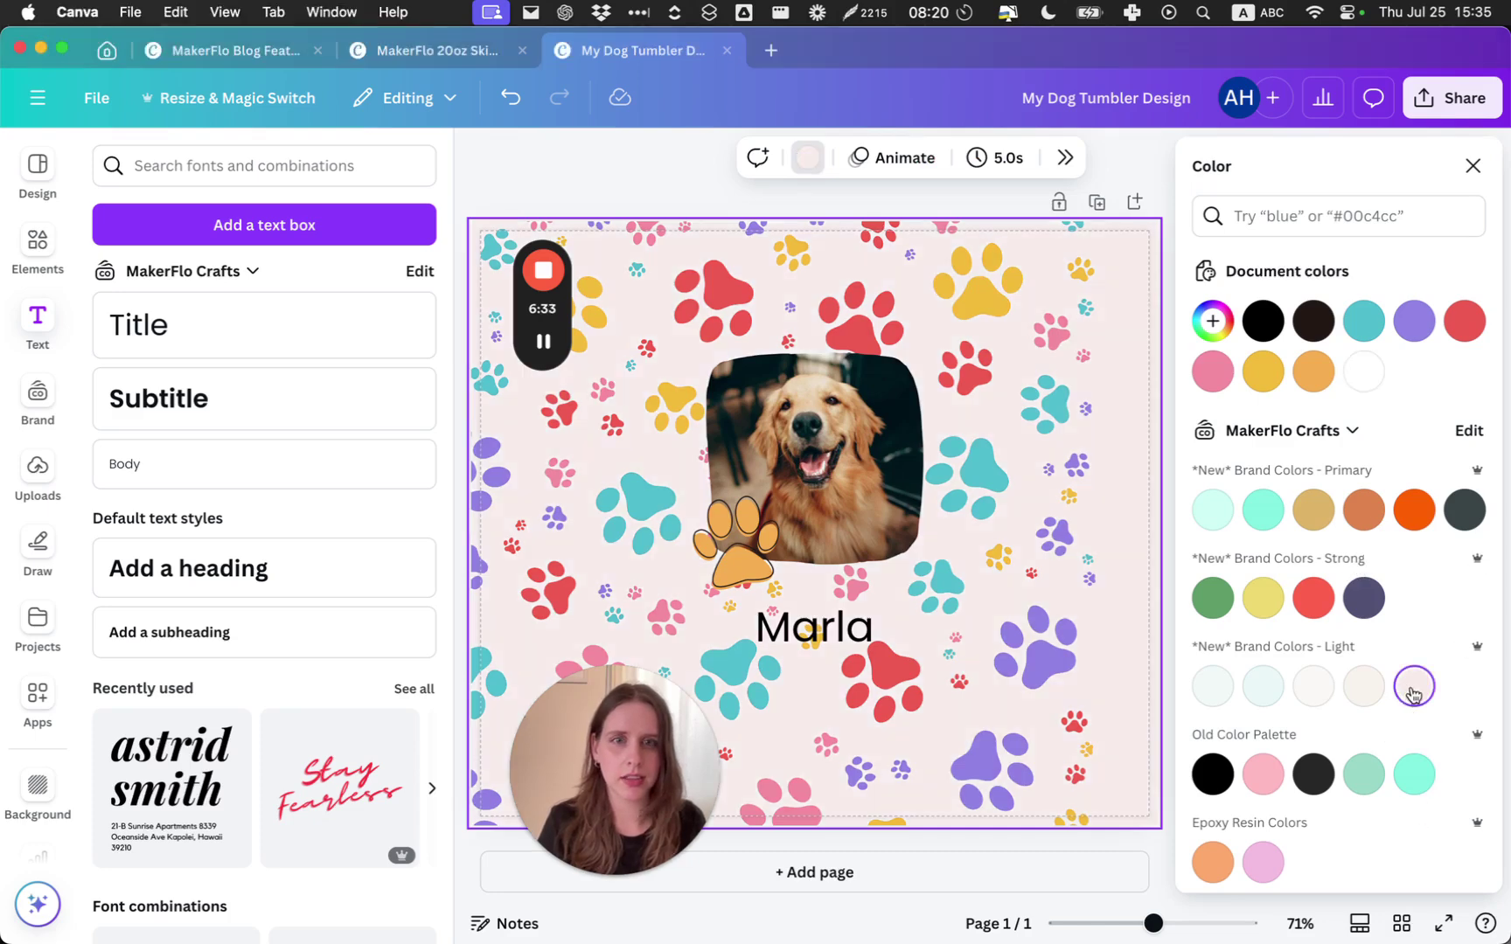
click(1156, 245)
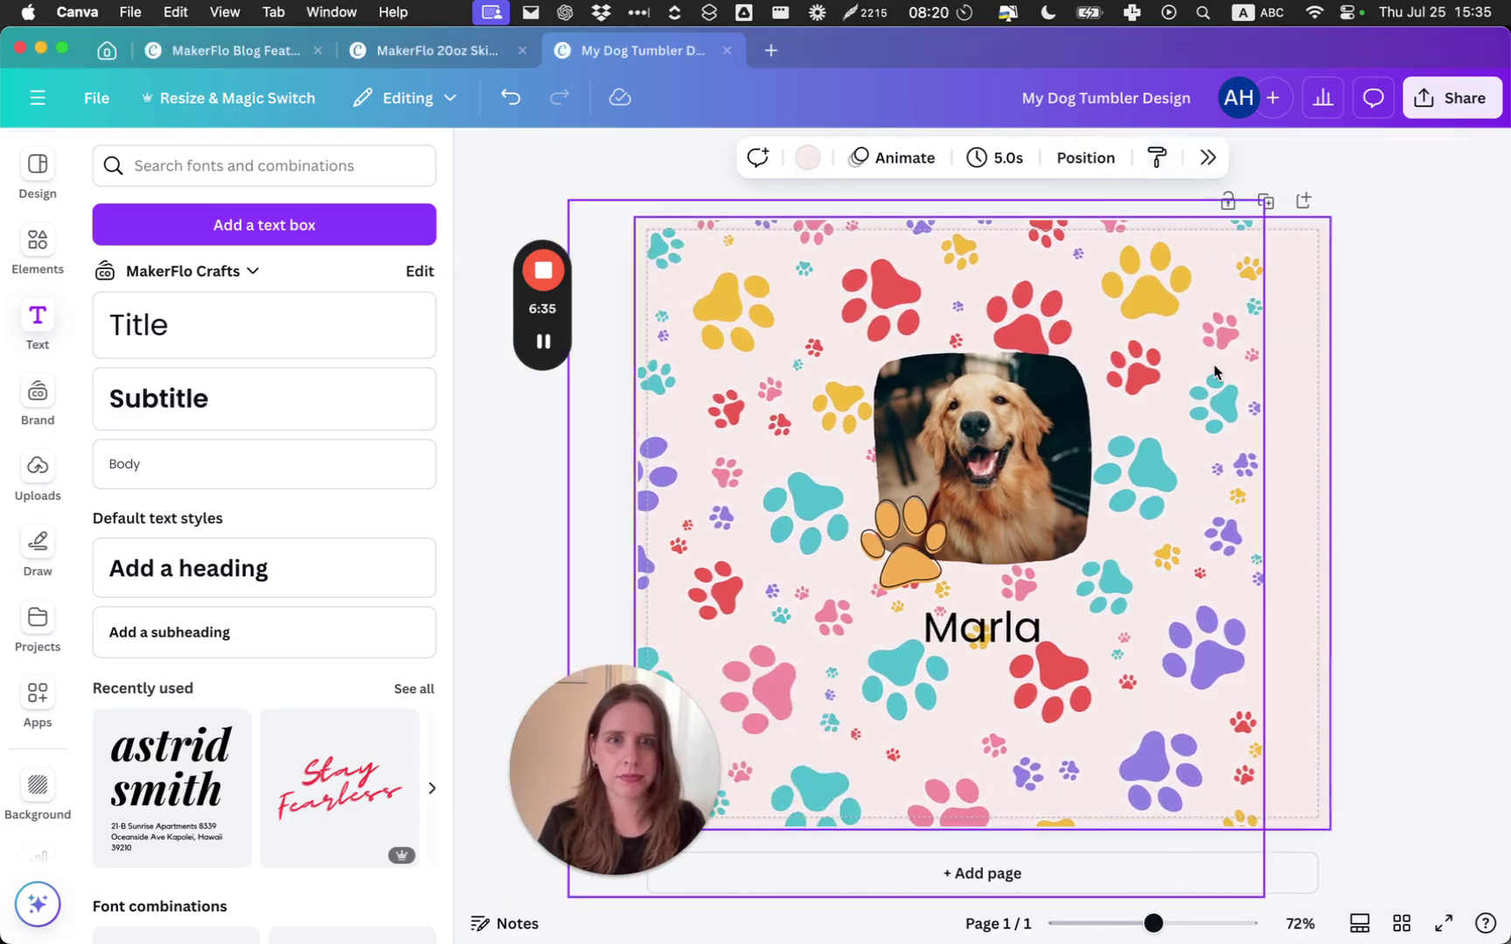
click(1278, 366)
Set Marla in the Brittany script font, enlarged to size 53.8 and centred
click(968, 643)
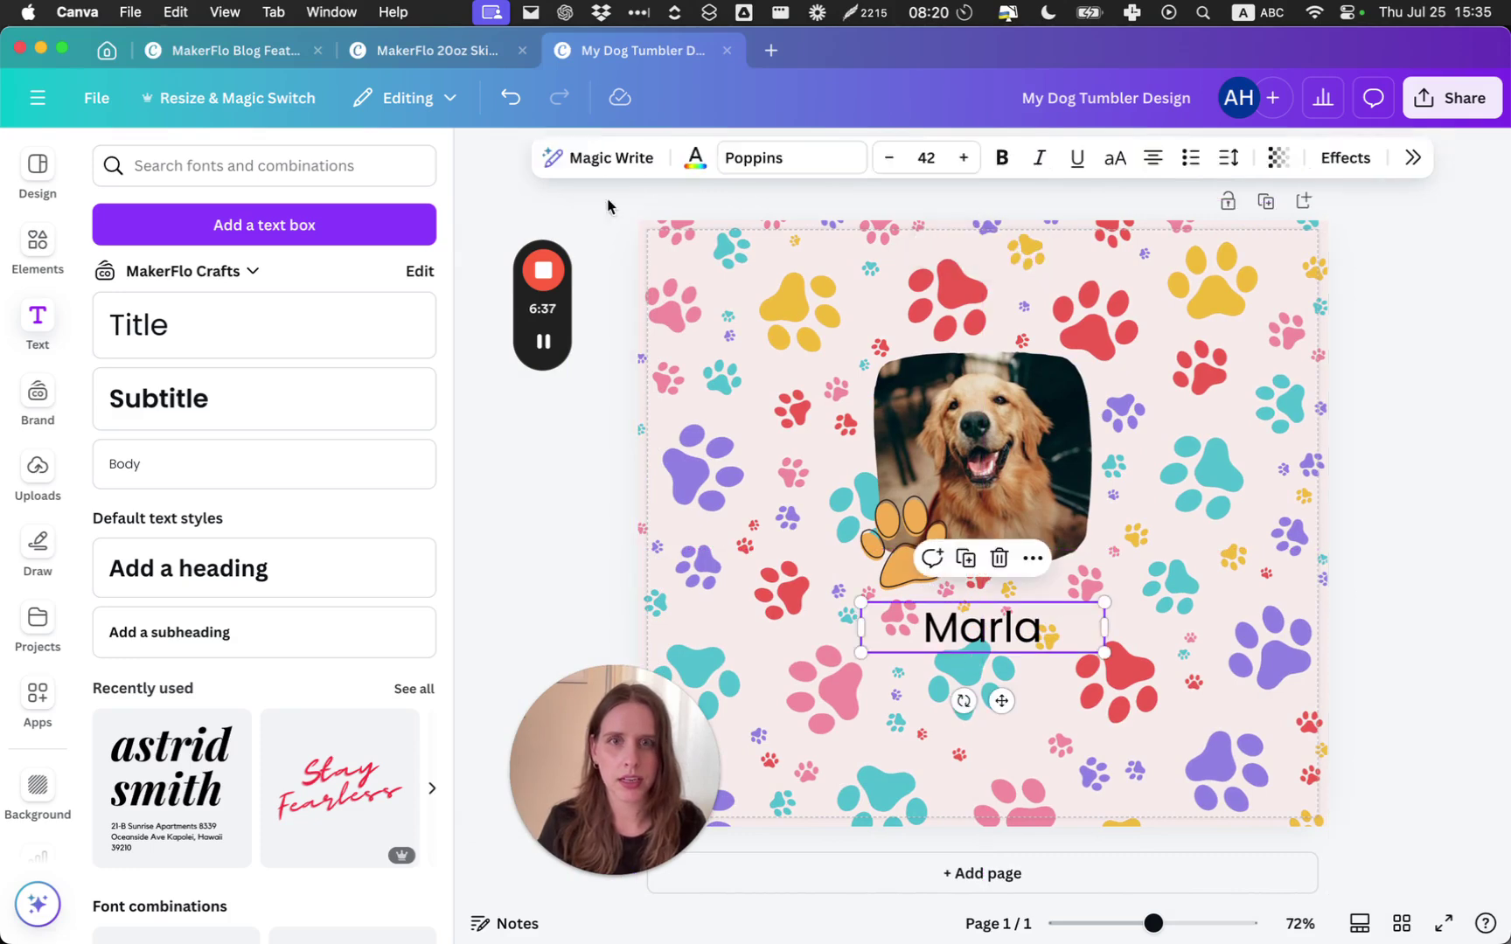
click(798, 159)
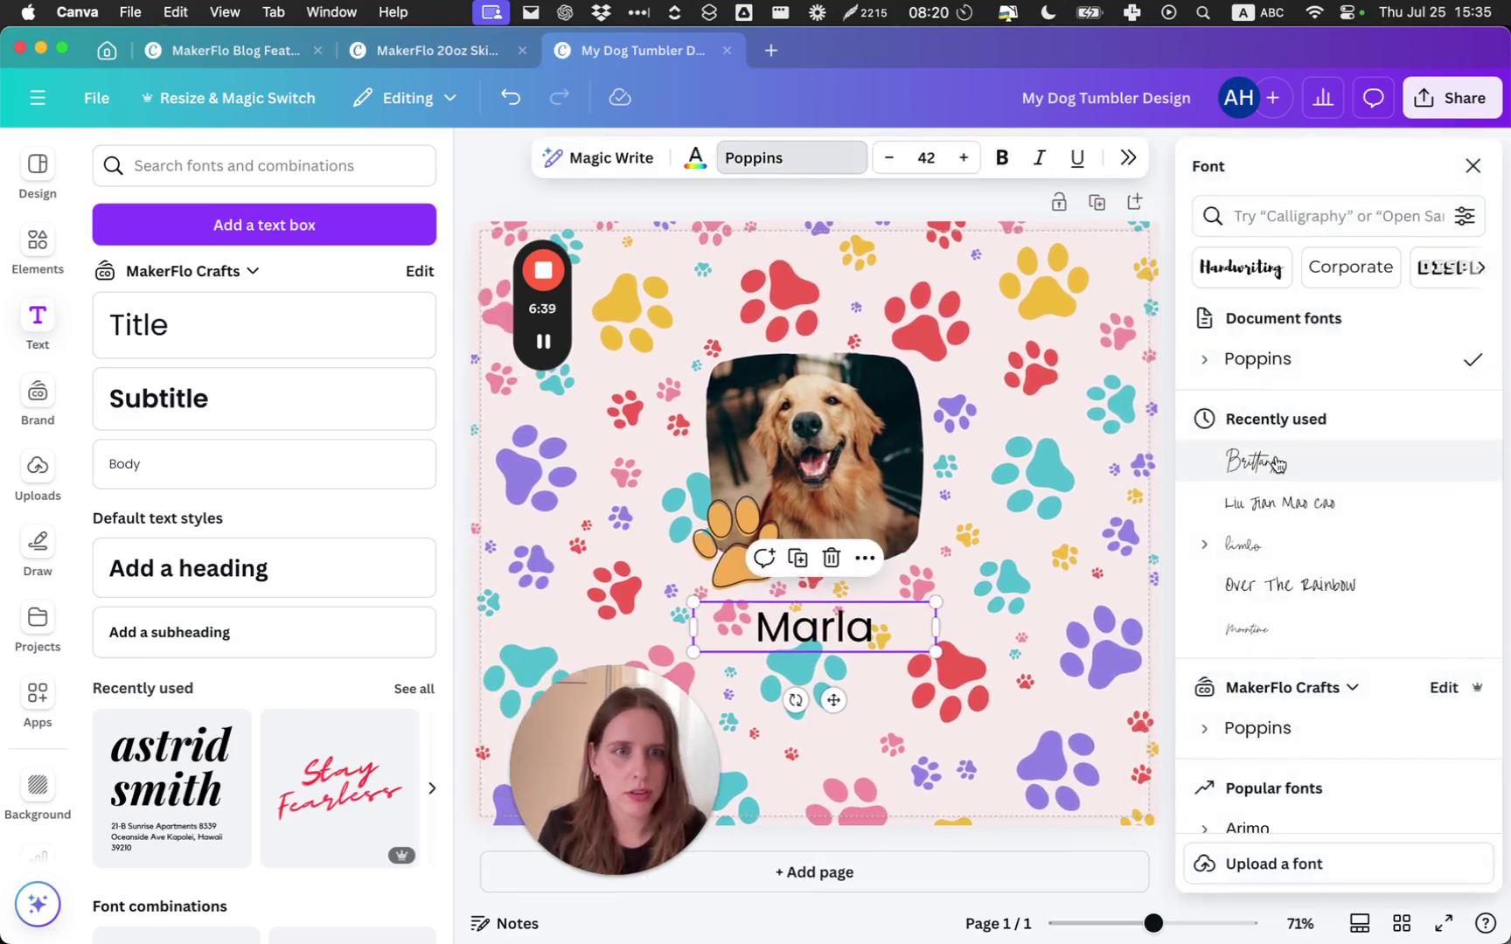
click(1268, 544)
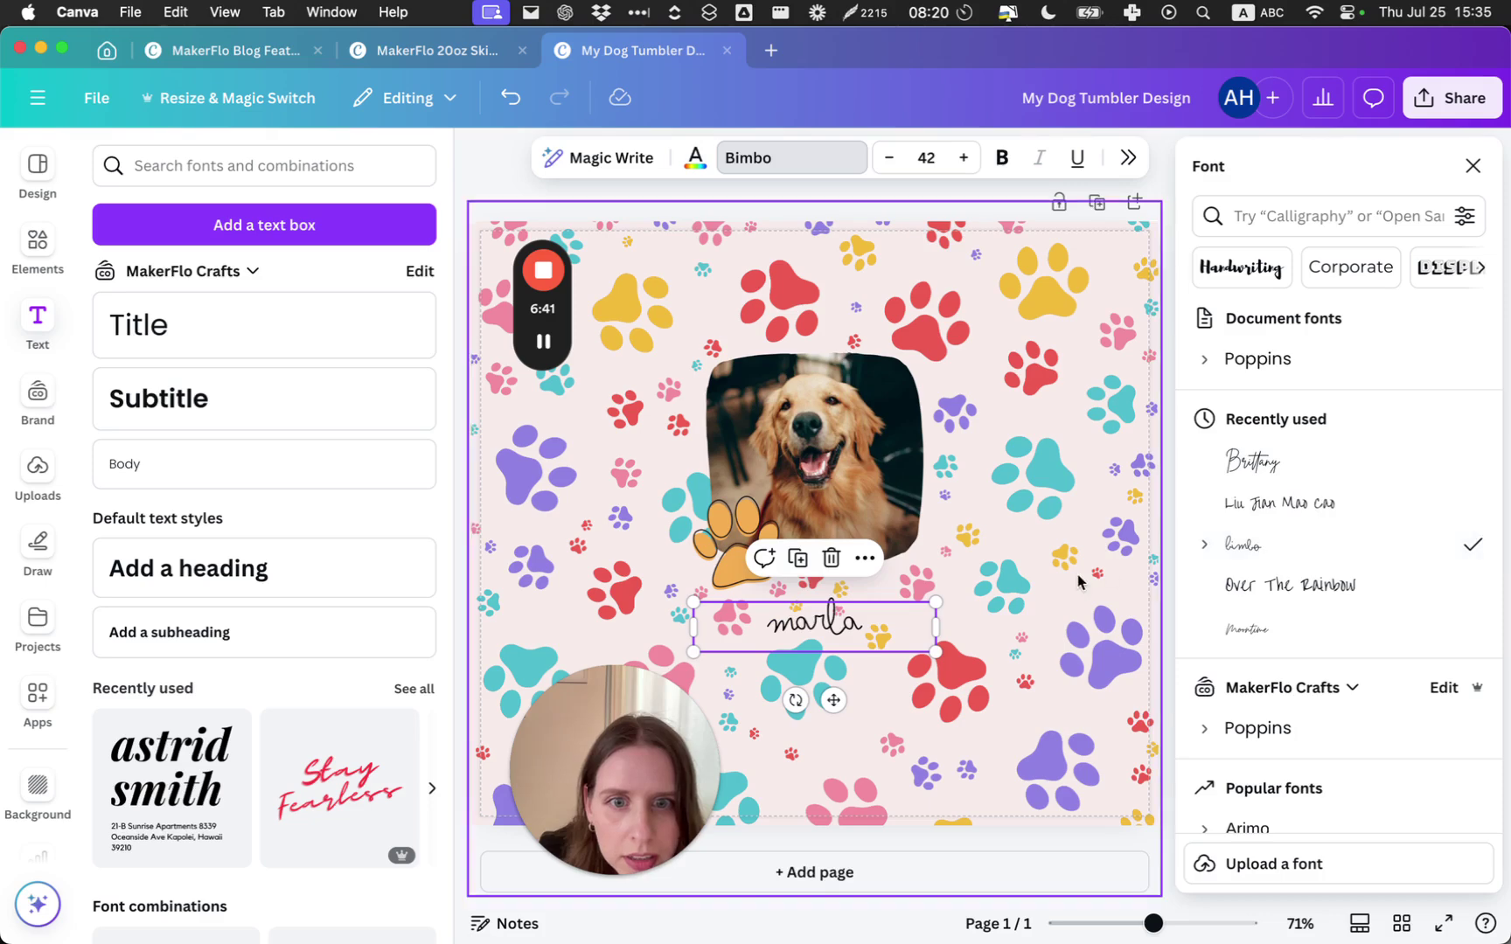
click(1266, 466)
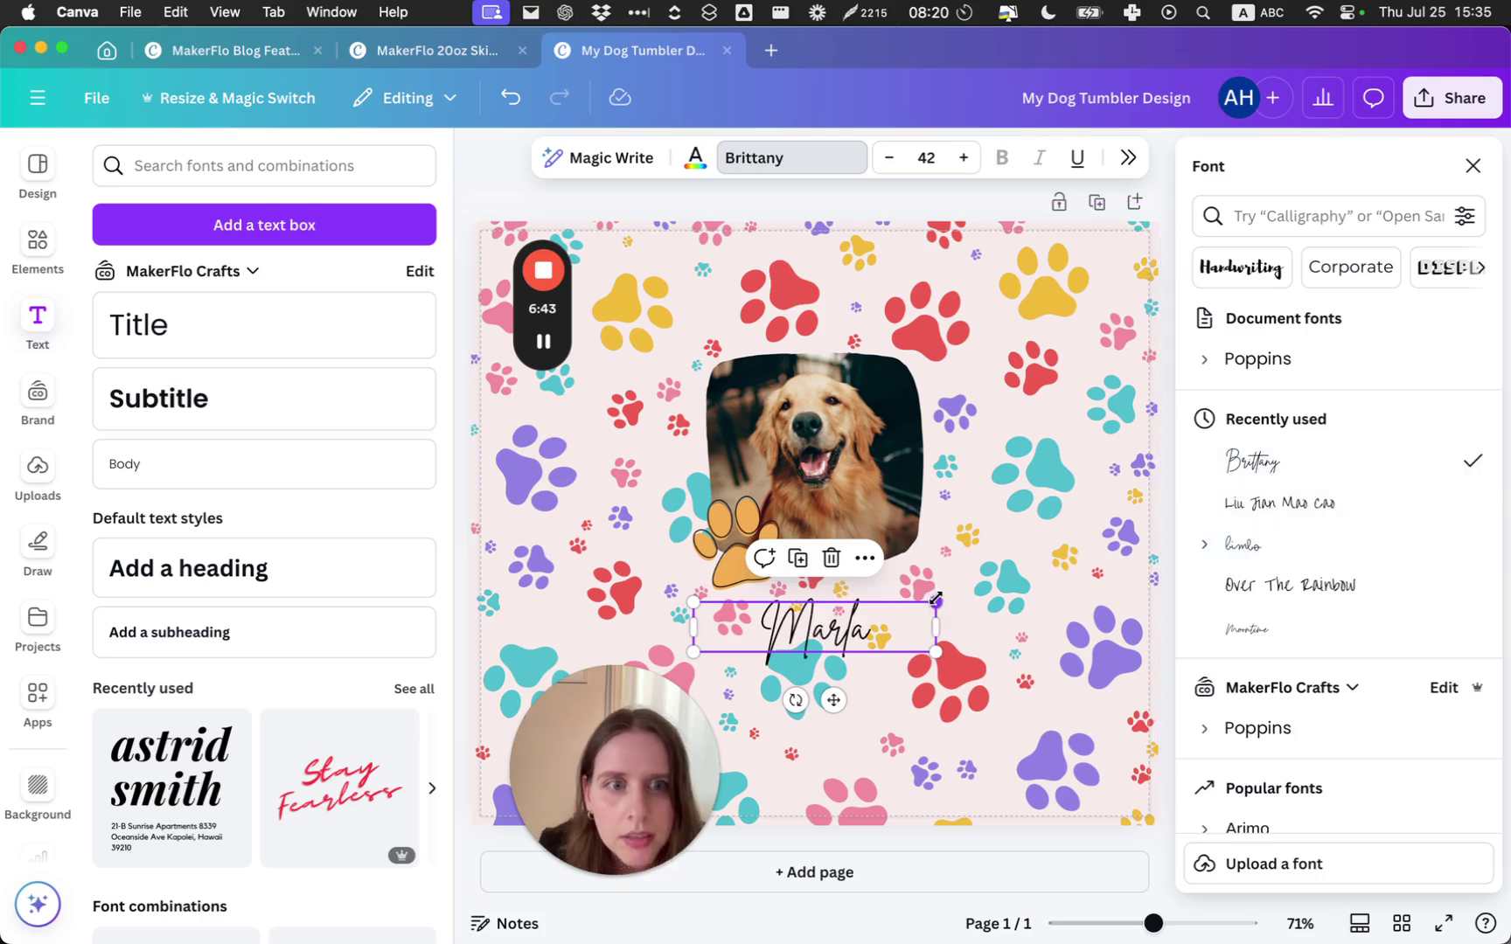
drag(936, 599, 1004, 587)
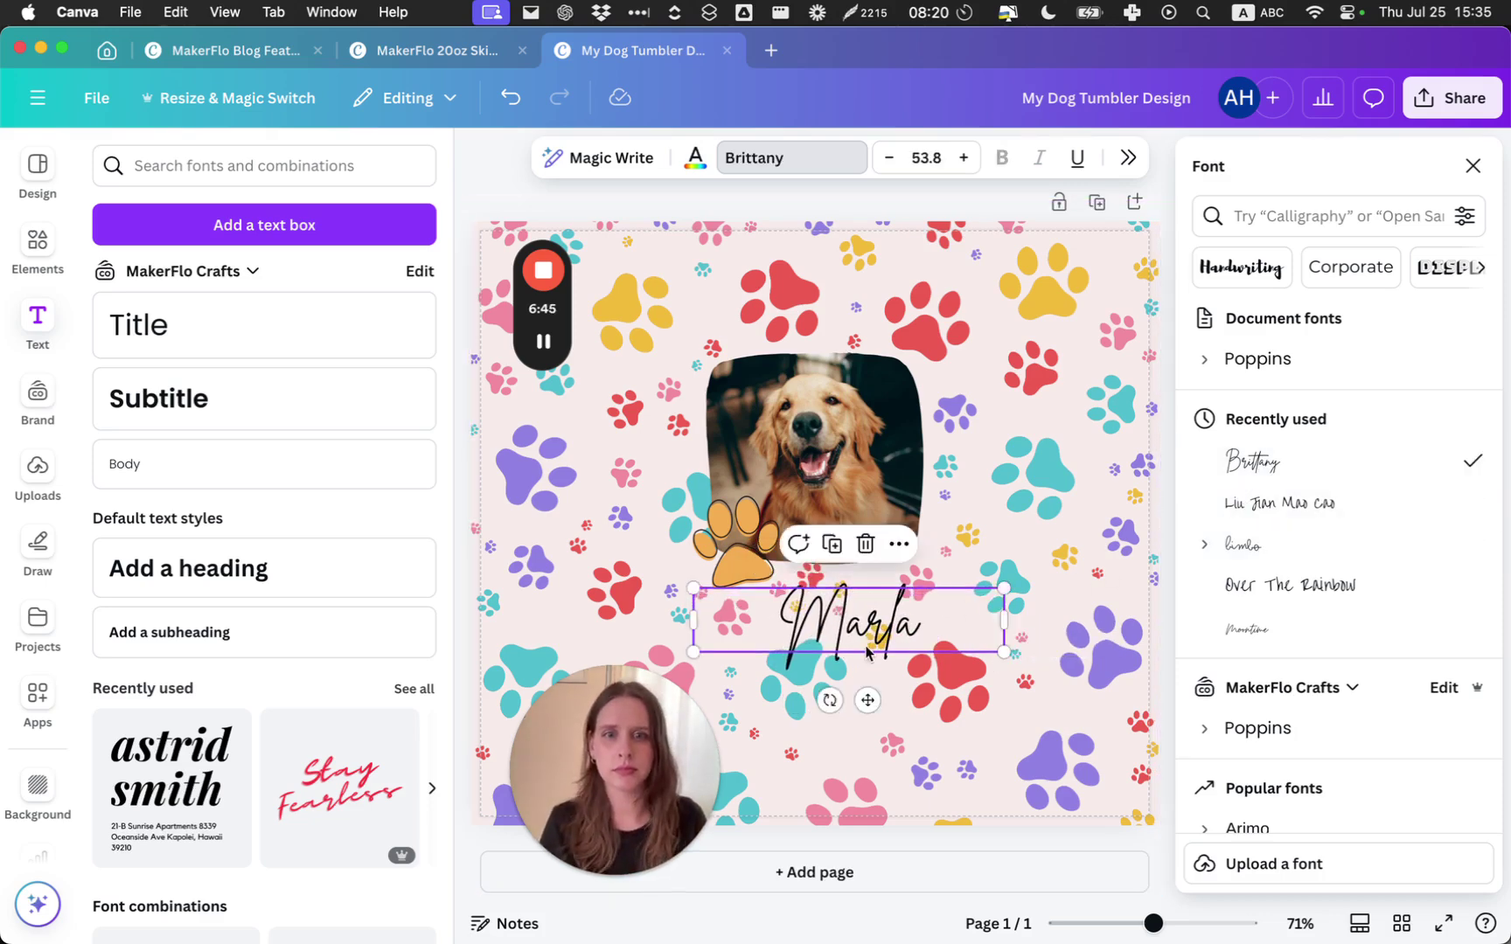
drag(862, 650, 828, 665)
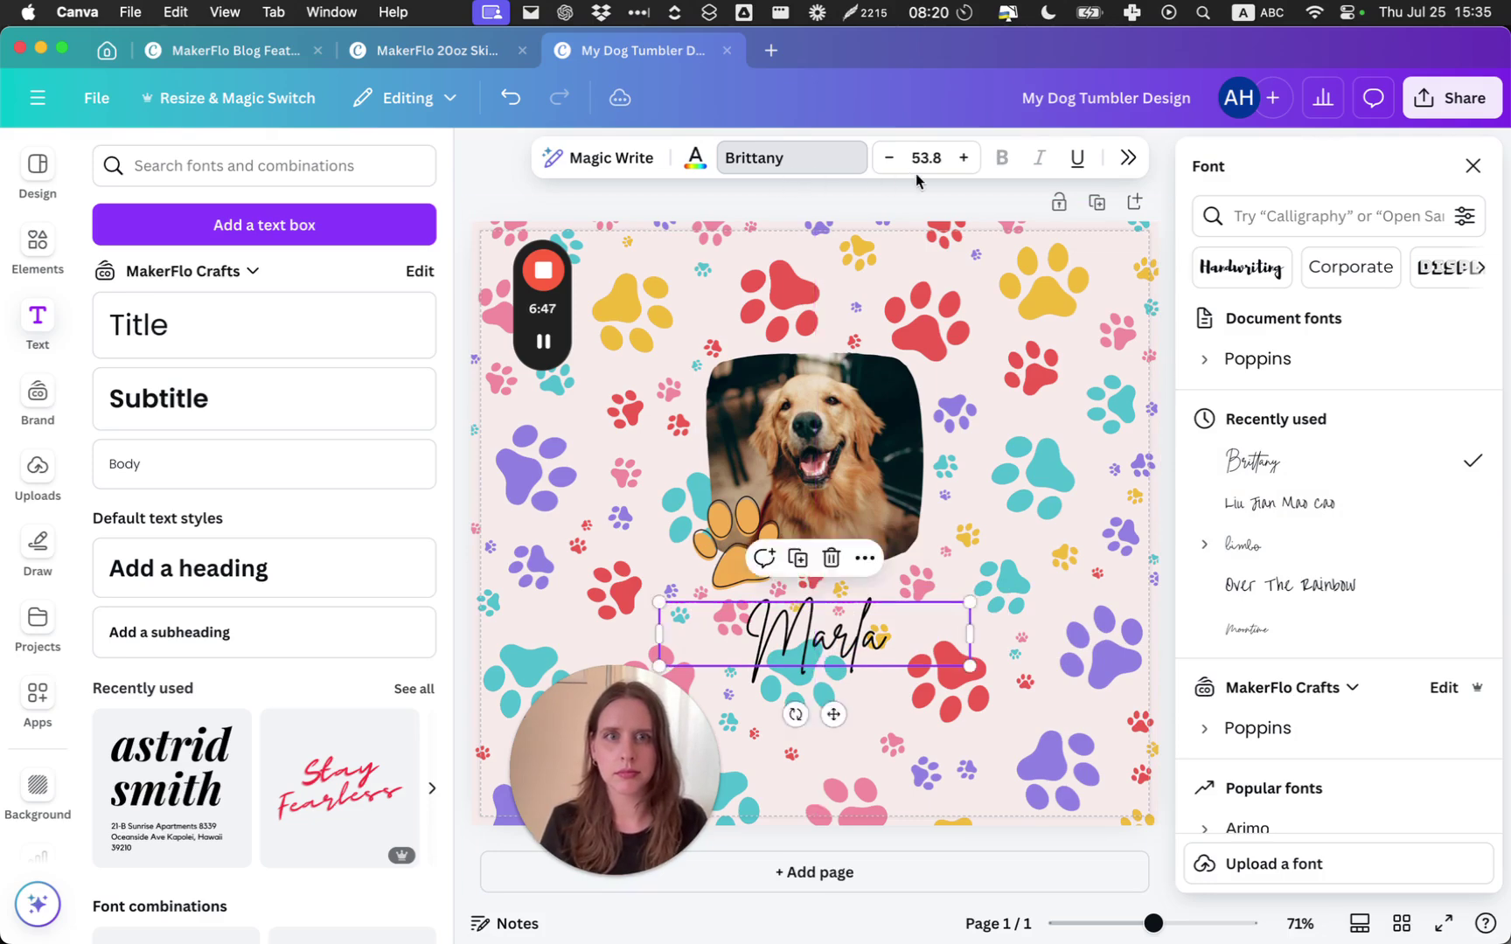
click(1473, 166)
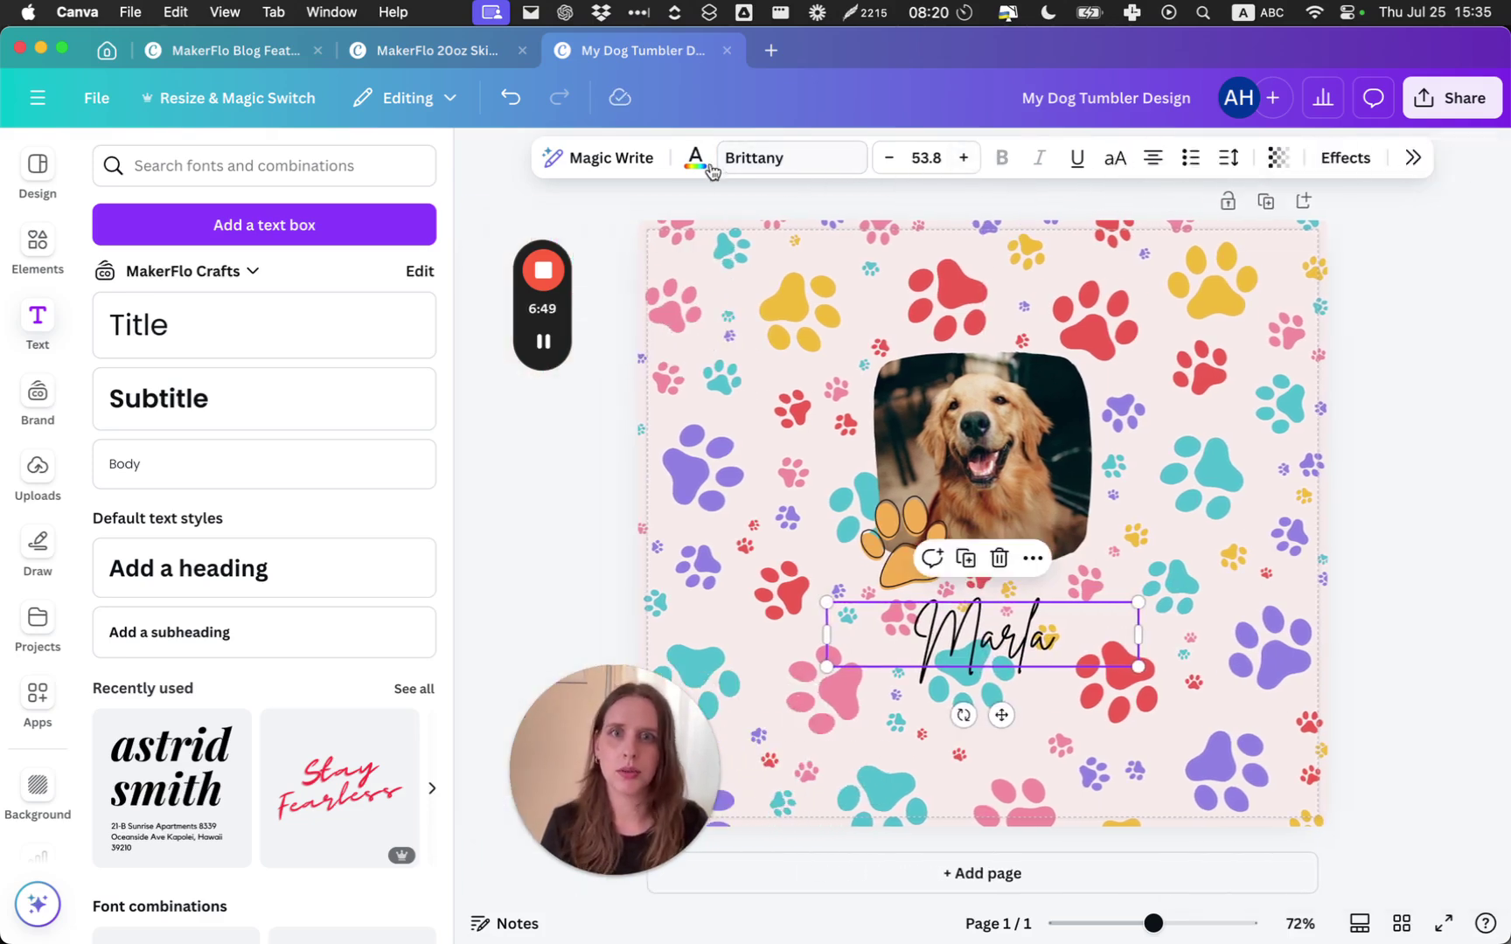
Make the Marla text black and align it on the centre guide under the photo
click(696, 159)
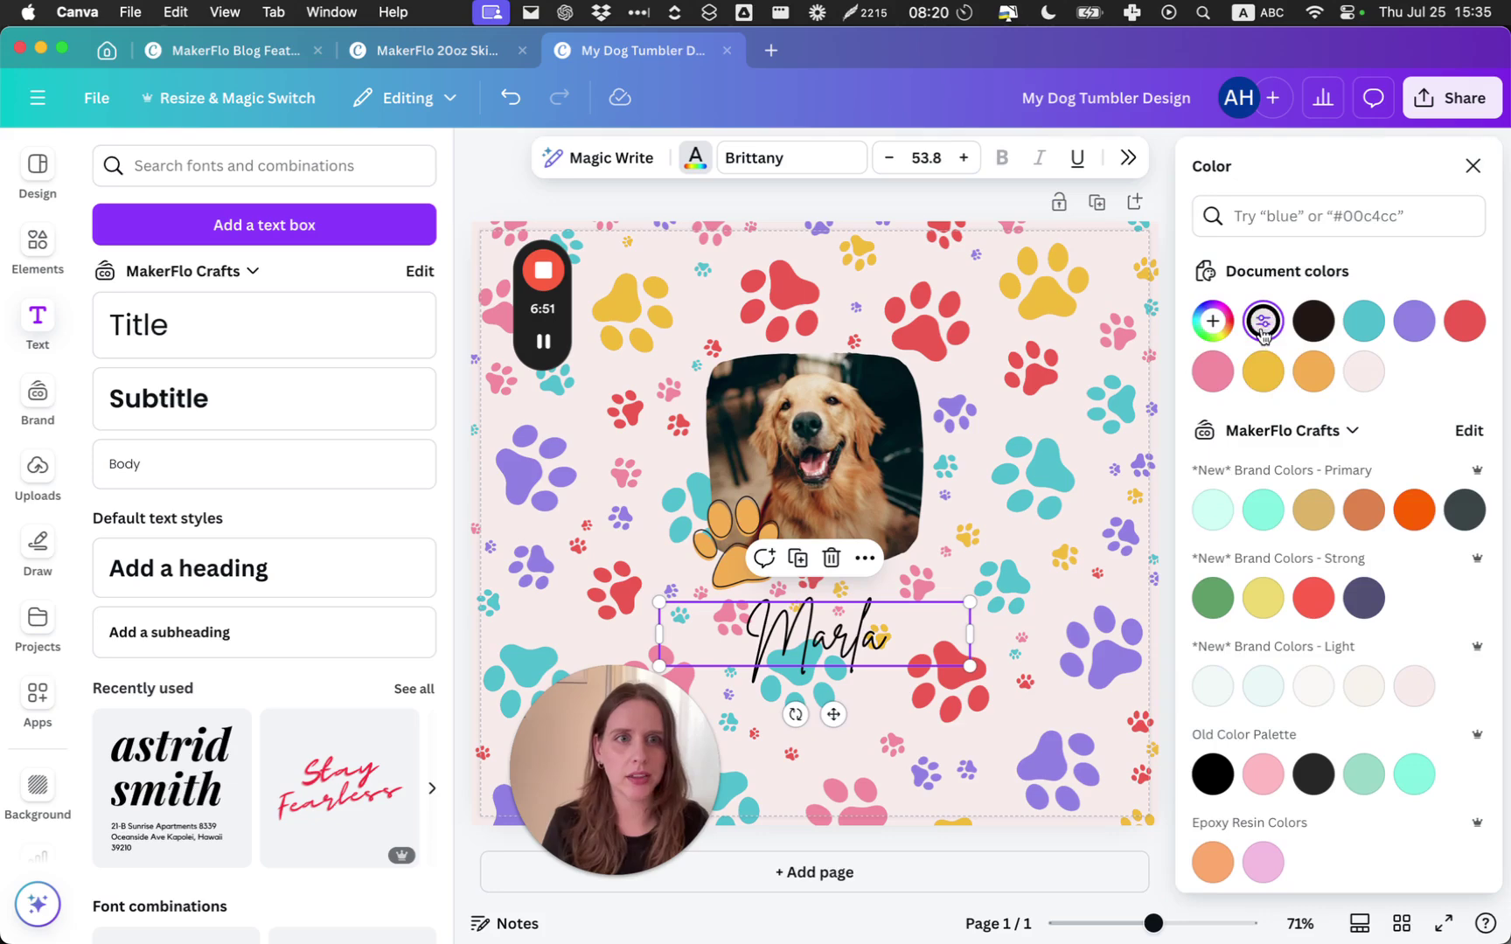
click(1213, 321)
click(1263, 321)
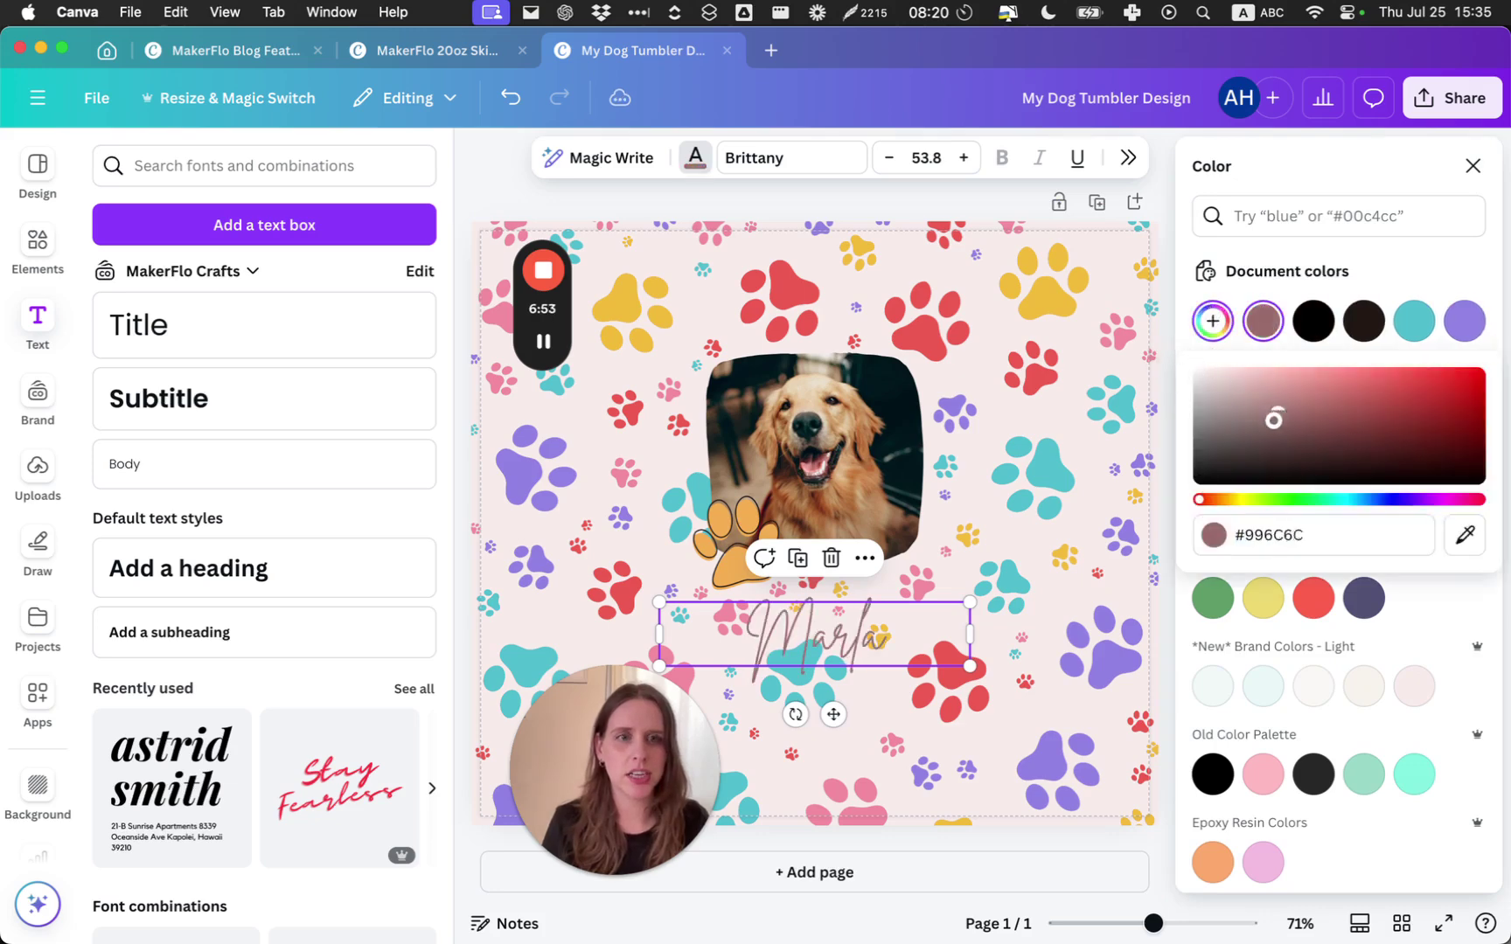
click(1069, 454)
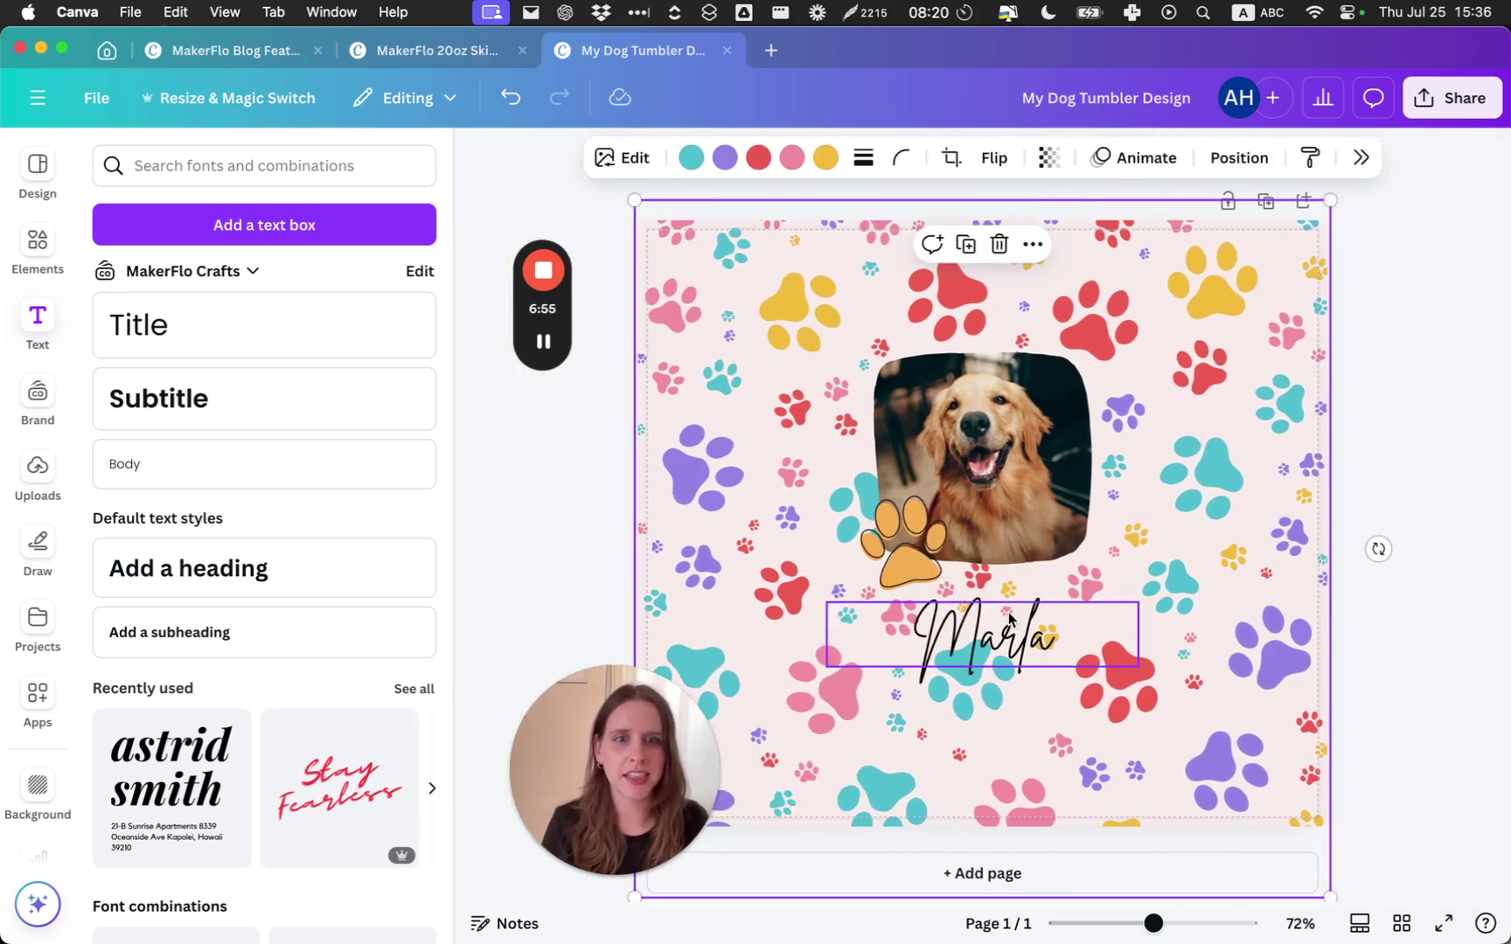
drag(999, 605, 999, 607)
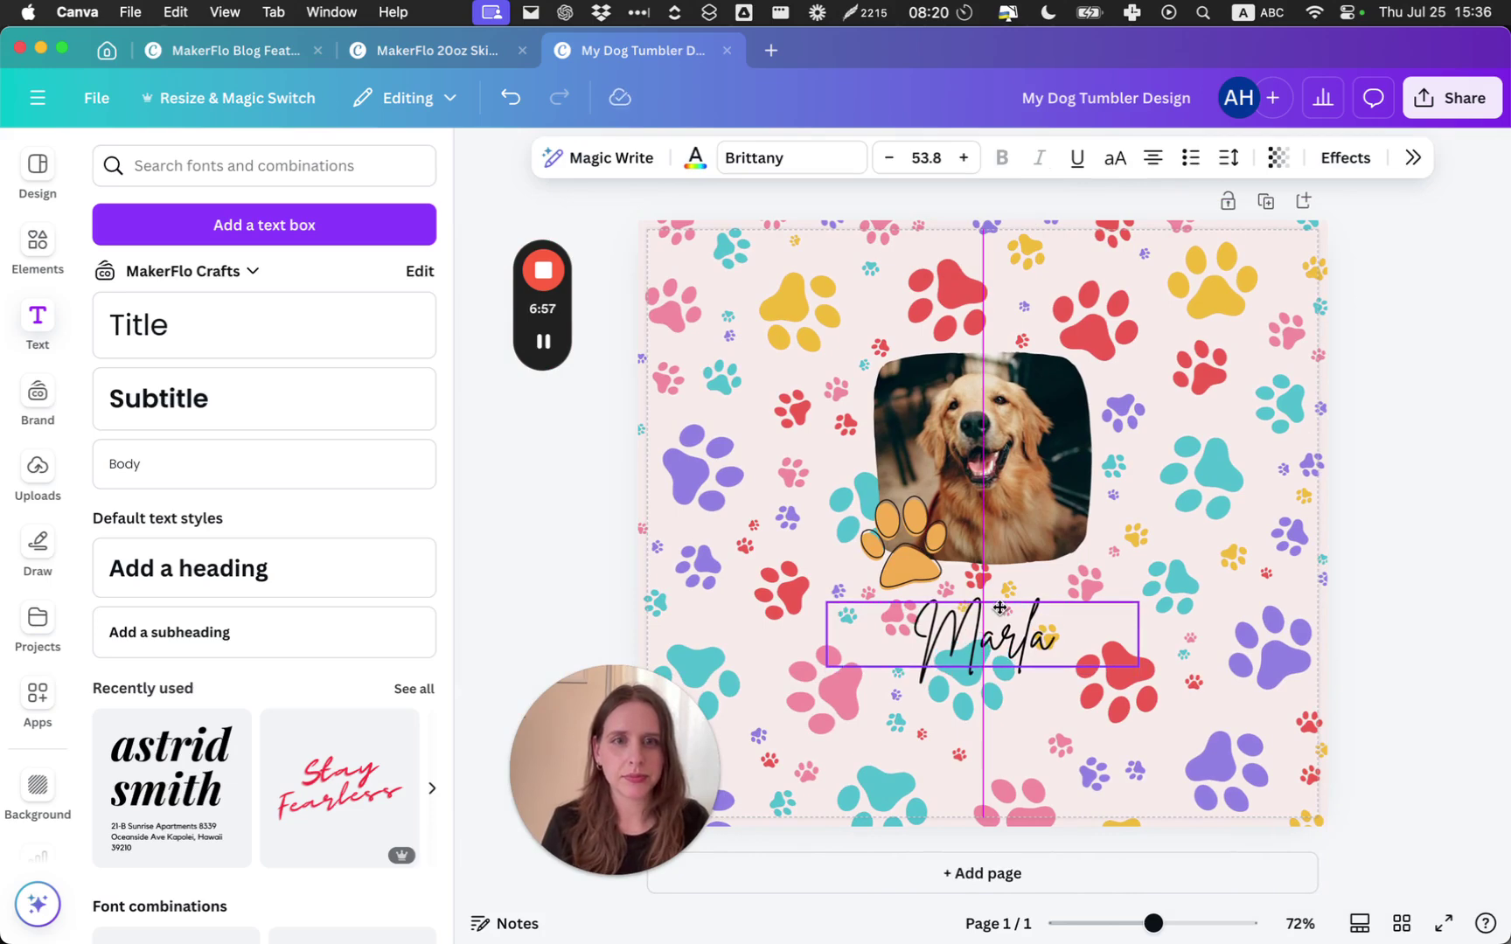
click(1484, 465)
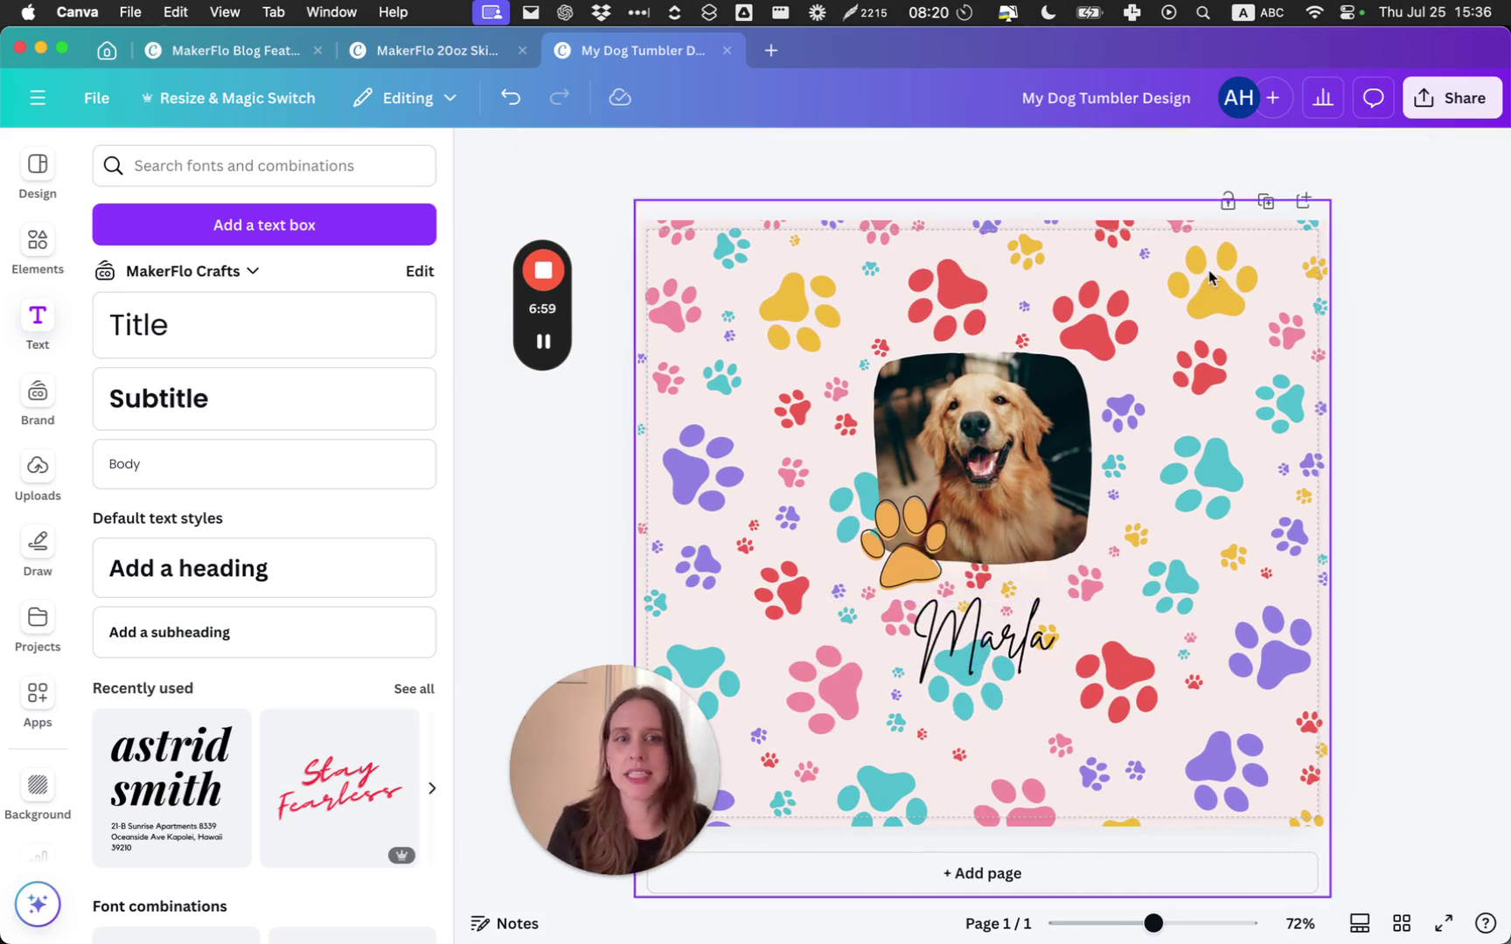
click(1255, 280)
click(1409, 293)
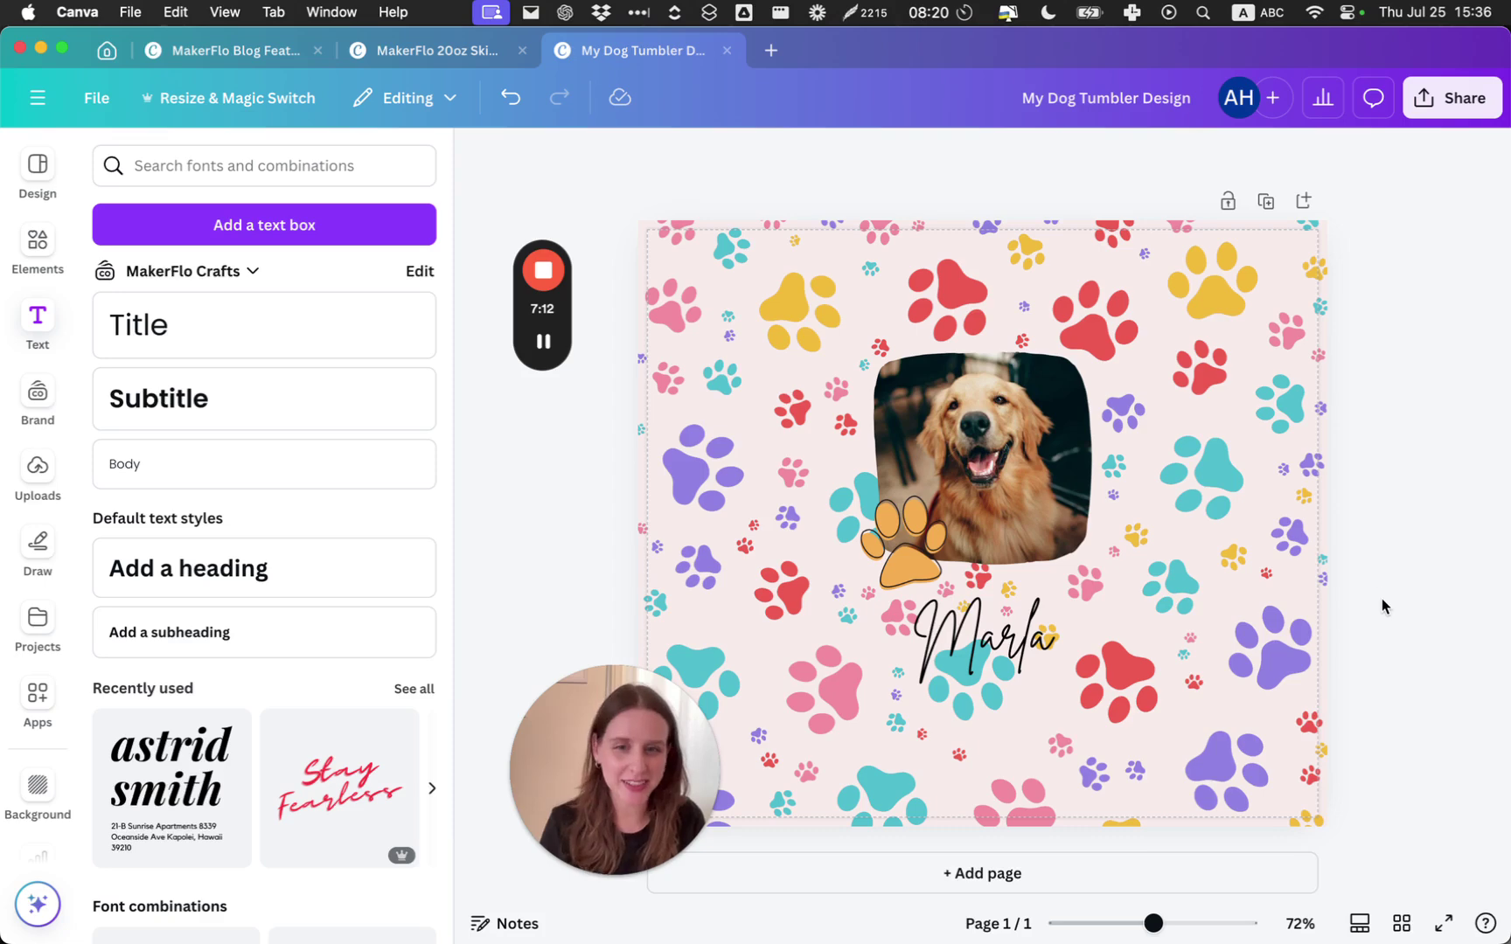
mouse_move(615, 725)
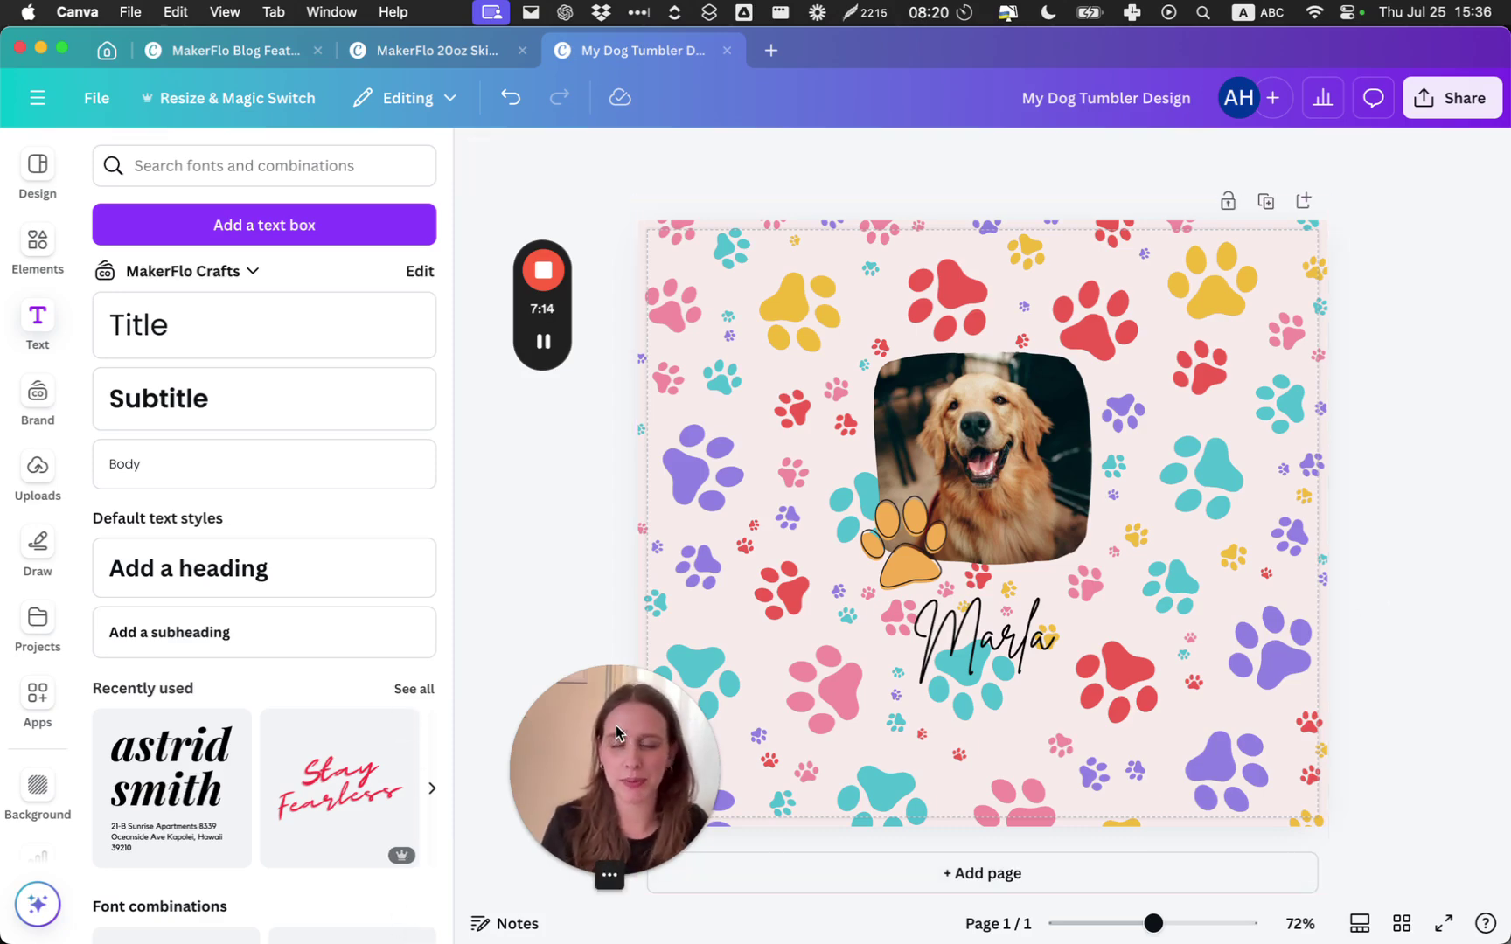